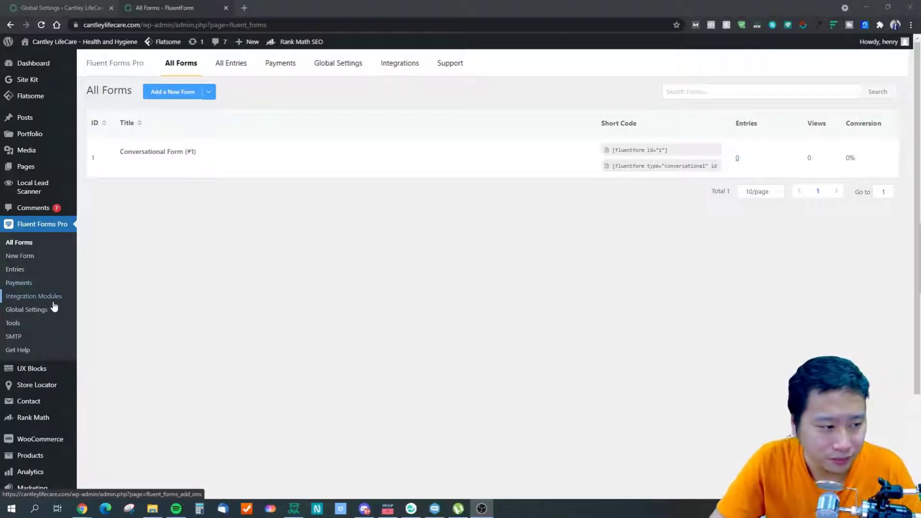
# Open the Fluent Forms integration modules and examine the User Registration, Landing Pages and Post/CPT Creation modules.
pyautogui.click(56, 299)
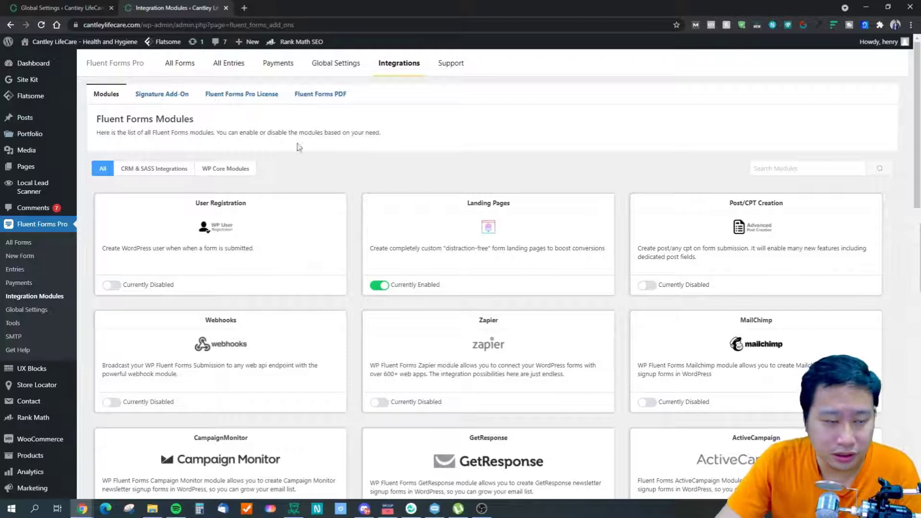
pyautogui.scroll(-1, 307, 230)
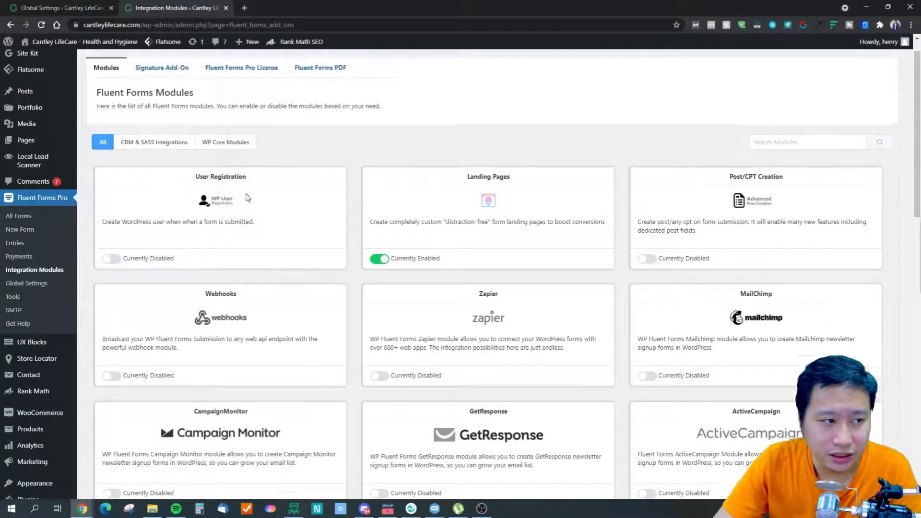
pyautogui.scroll(1, 248, 197)
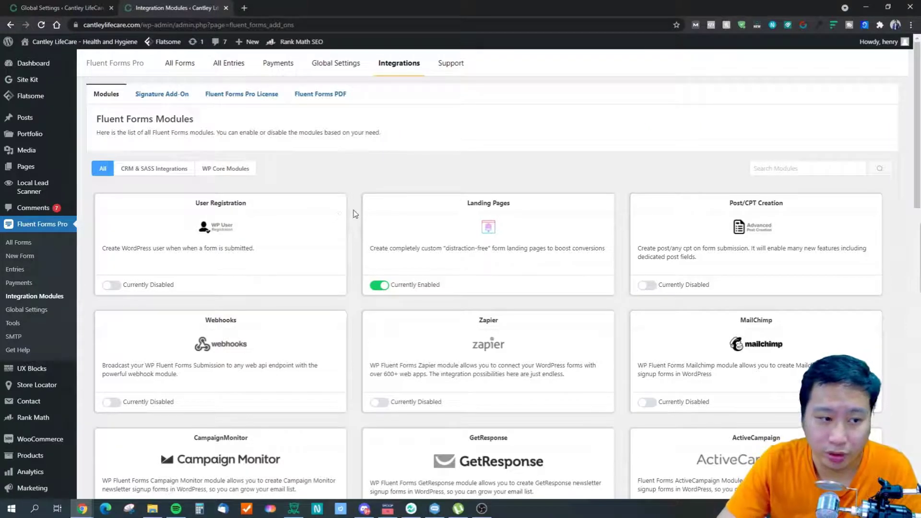
pyautogui.scroll(-10, 358, 213)
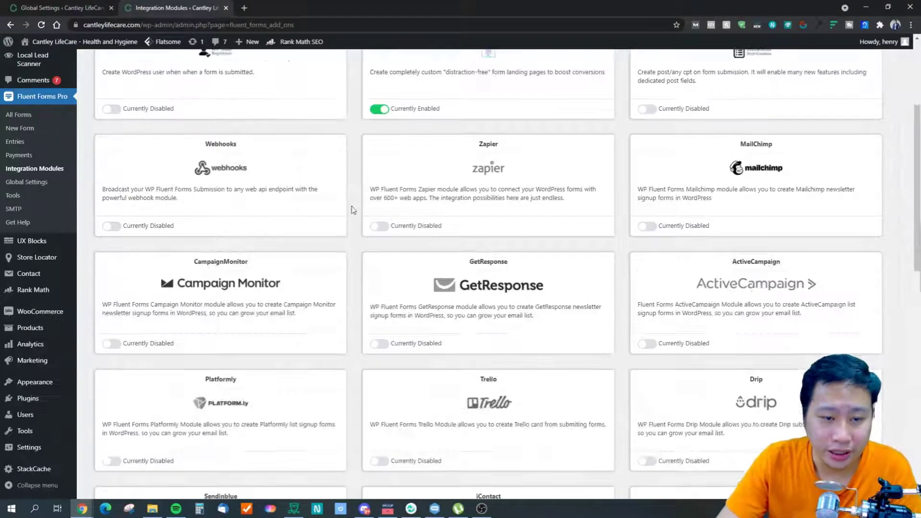
pyautogui.scroll(10, 336, 220)
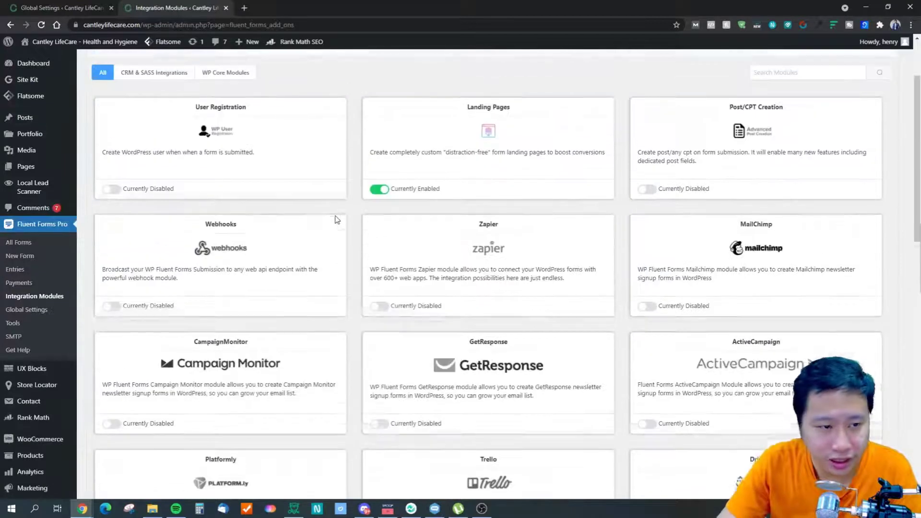
pyautogui.moveTo(200, 201); pyautogui.dragTo(260, 204)
pyautogui.click(259, 204)
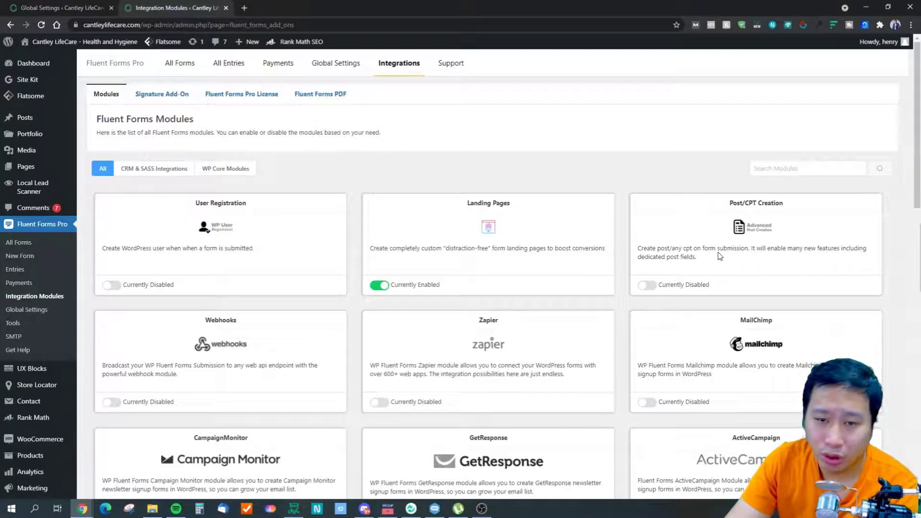
# Look through the remaining integration modules, from Webhooks and Zapier to Telegram Messenger and Slack.
pyautogui.scroll(-3, 500, 319)
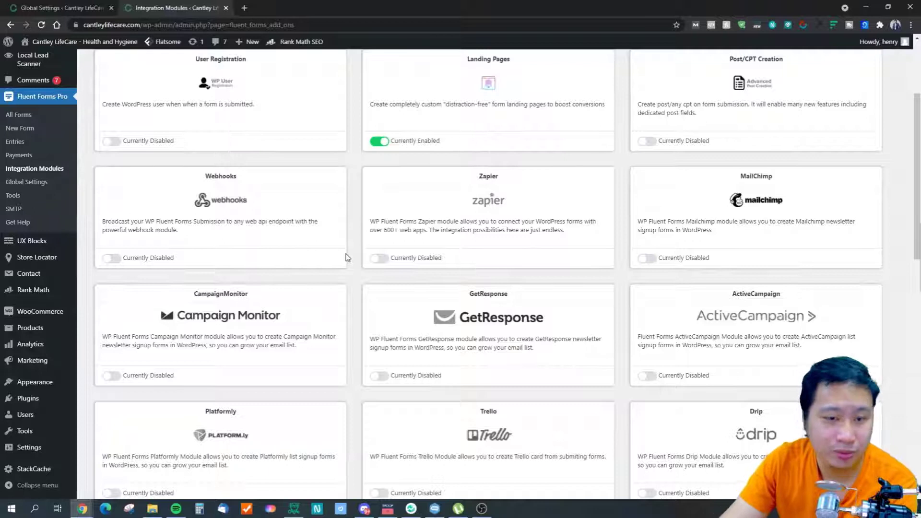
pyautogui.scroll(-2, 411, 260)
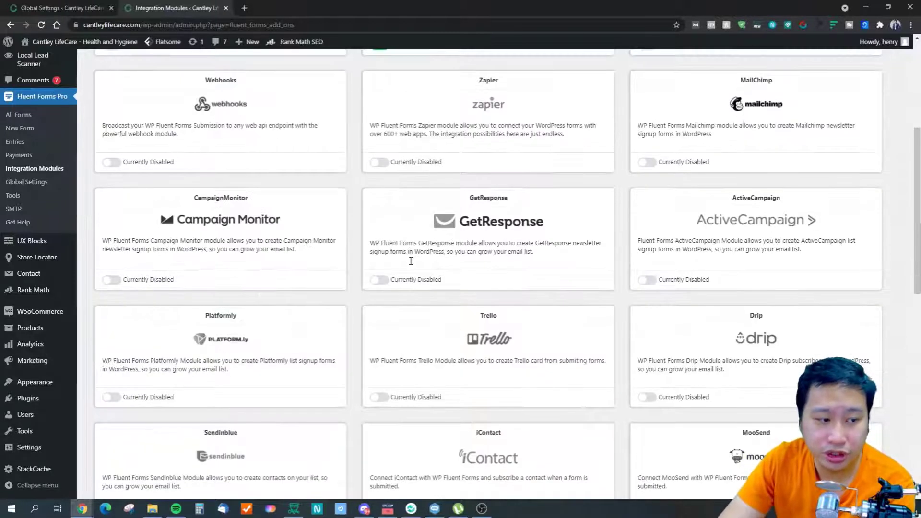
pyautogui.scroll(-10, 559, 277)
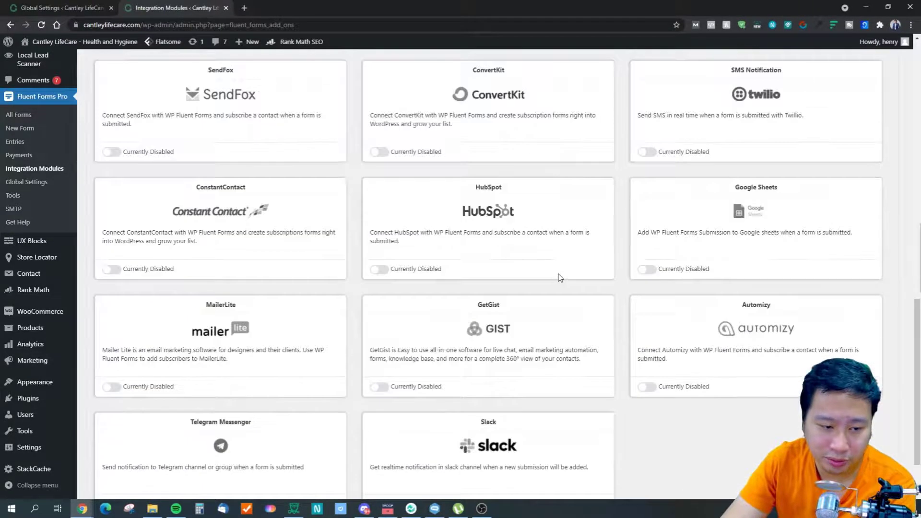
pyautogui.scroll(-3, 560, 278)
pyautogui.scroll(5, 446, 261)
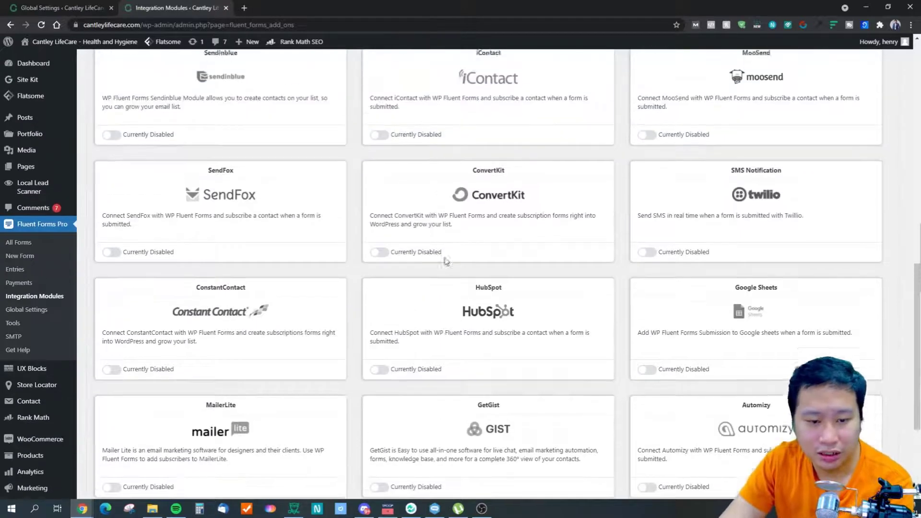
pyautogui.scroll(-4, 439, 261)
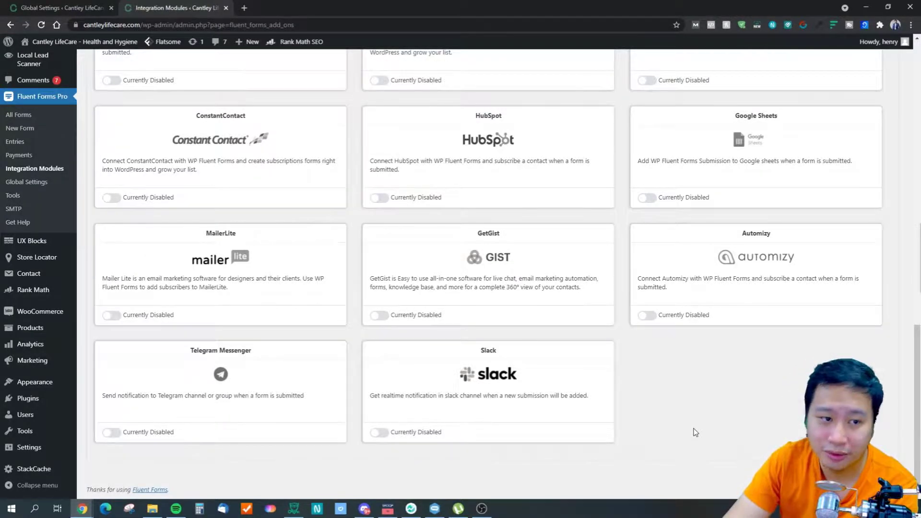
pyautogui.scroll(15, 696, 433)
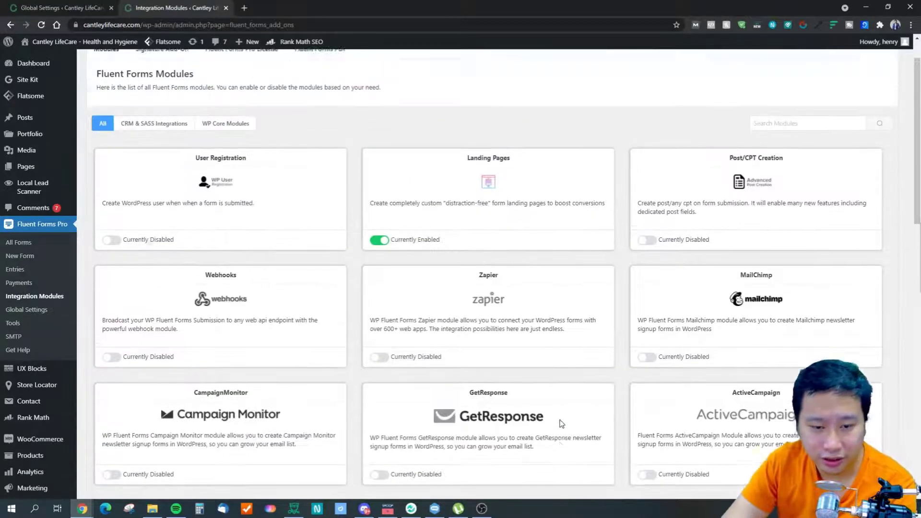
pyautogui.scroll(1, 561, 424)
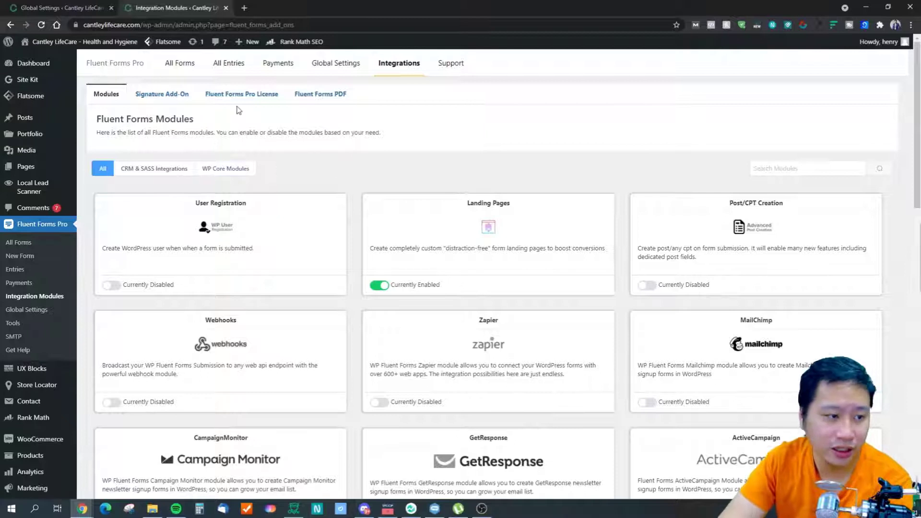
# View the Signature Add-On, Fluent Forms Pro License and Fluent Forms PDF pages of the integrations section.
pyautogui.click(173, 94)
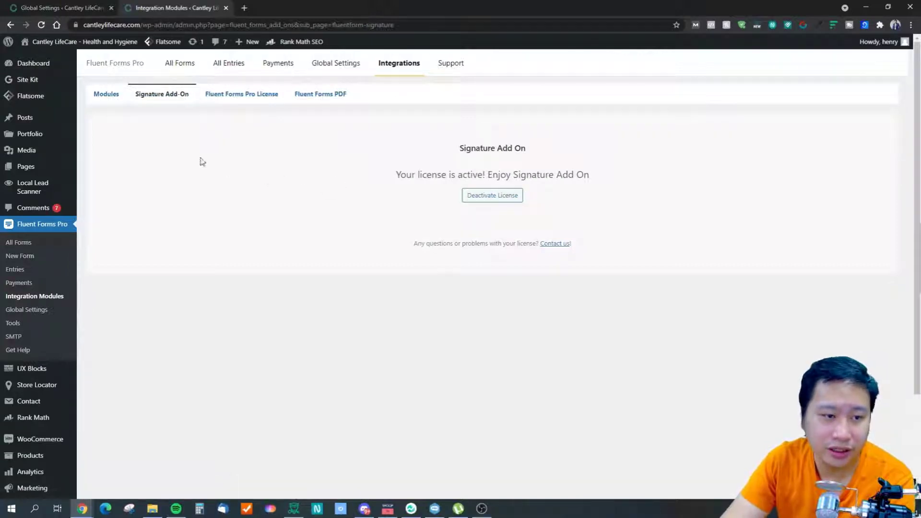
pyautogui.click(241, 96)
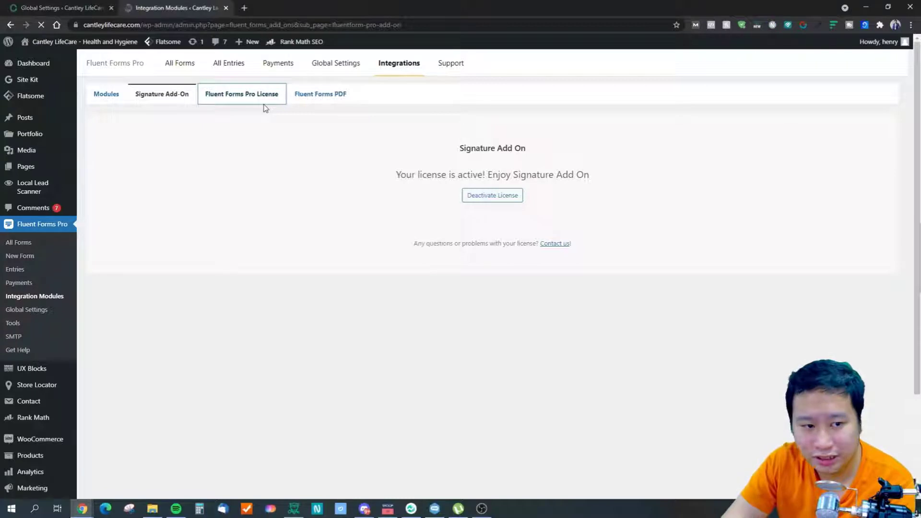
pyautogui.click(307, 100)
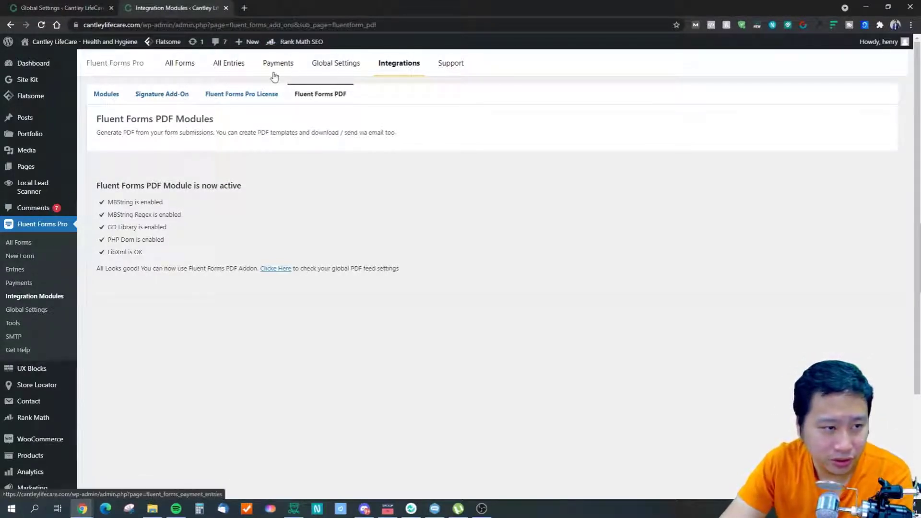
# Open the Fluent Forms global settings and examine the placement options for labels, help messages and error messages.
pyautogui.click(339, 67)
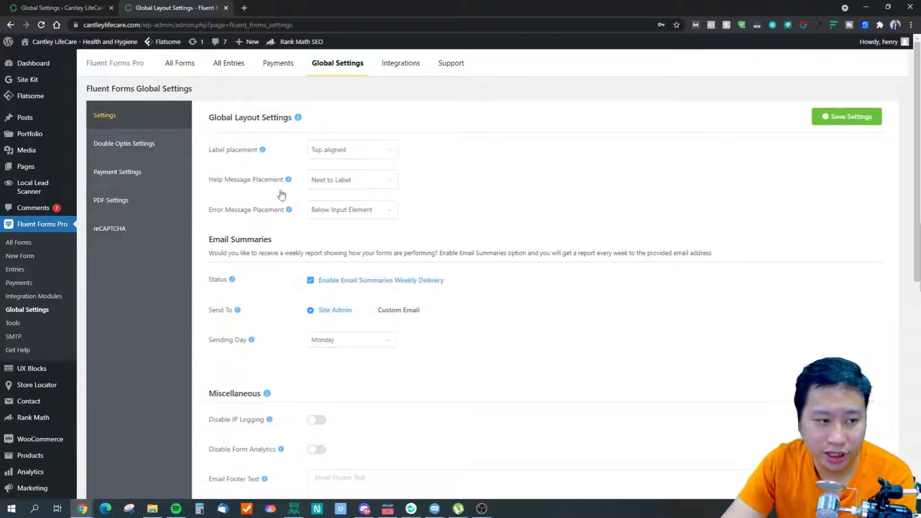
pyautogui.moveTo(263, 150)
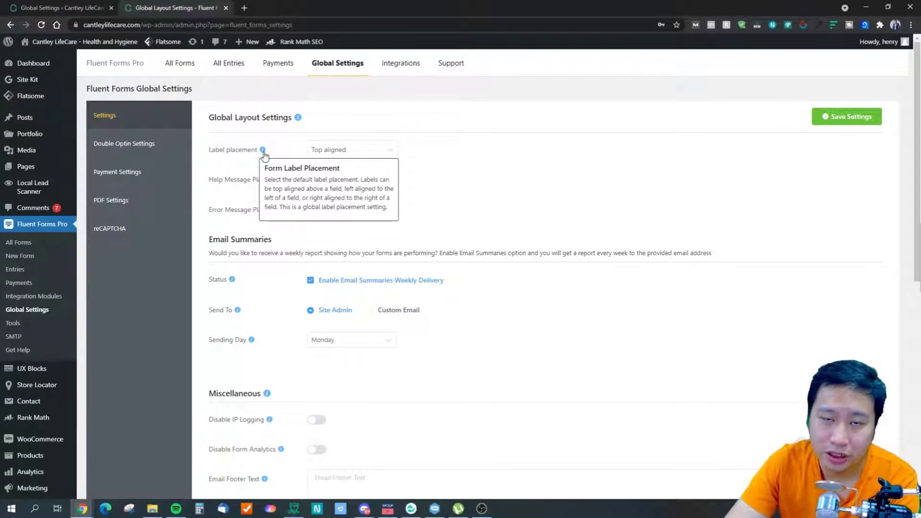
pyautogui.click(353, 151)
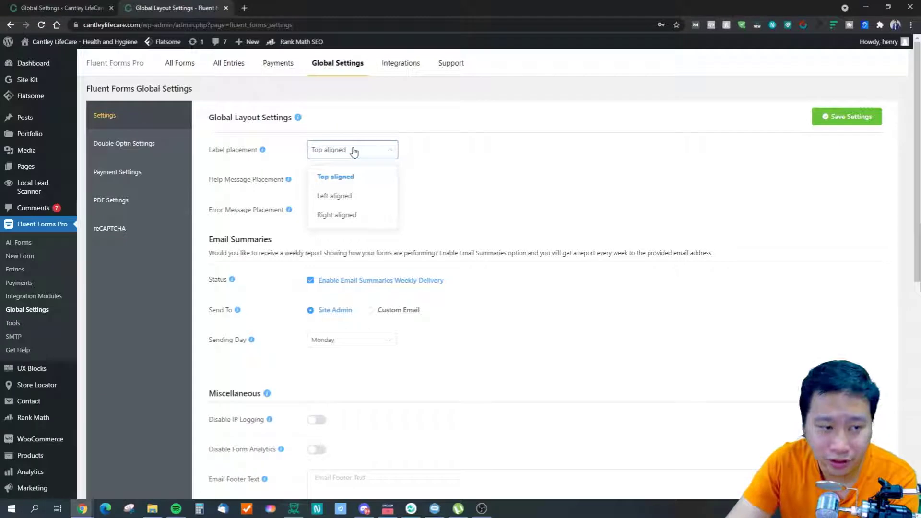
pyautogui.click(493, 183)
pyautogui.click(314, 187)
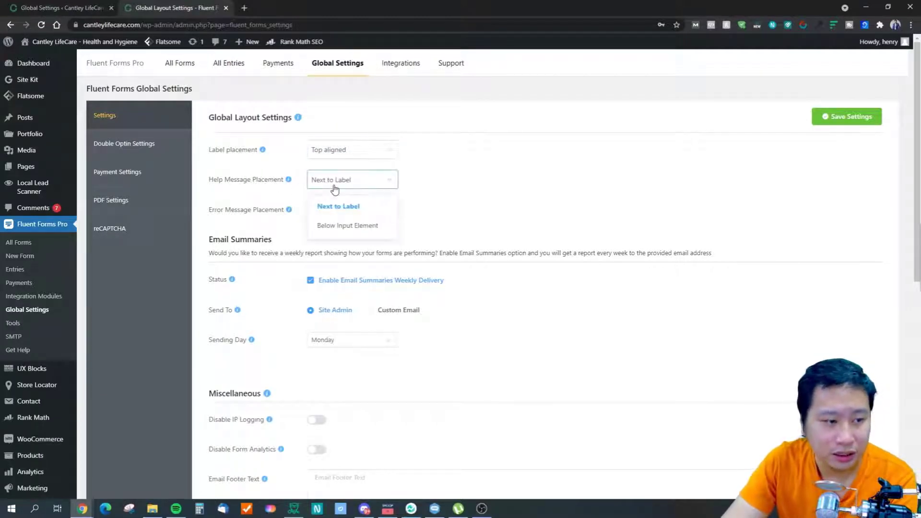
pyautogui.click(501, 186)
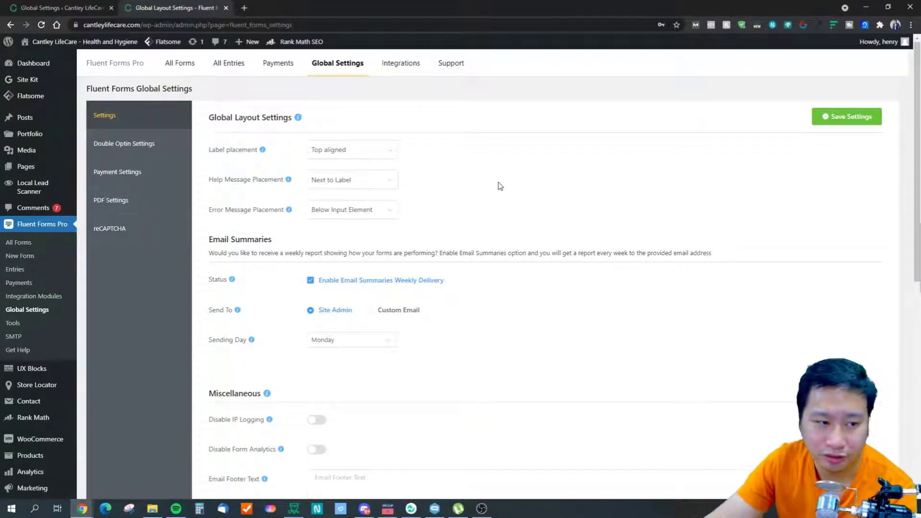
pyautogui.click(331, 216)
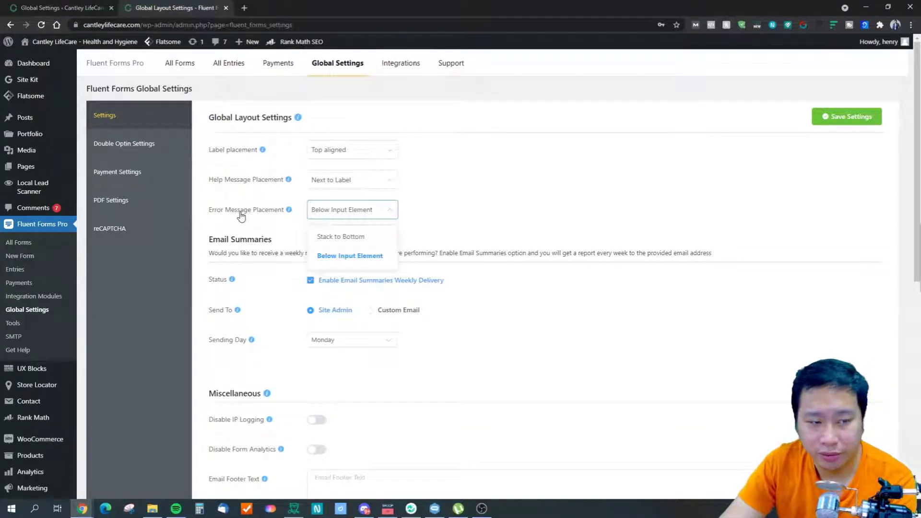
pyautogui.click(350, 256)
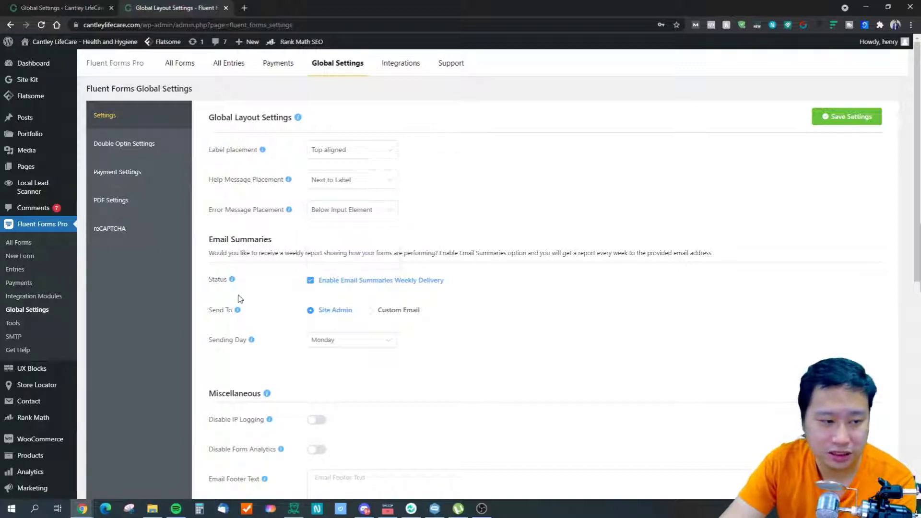
# Examine the Email Summaries recipient choices, Site Admin and Custom Email, and the available sending days.
pyautogui.scroll(-2, 288, 264)
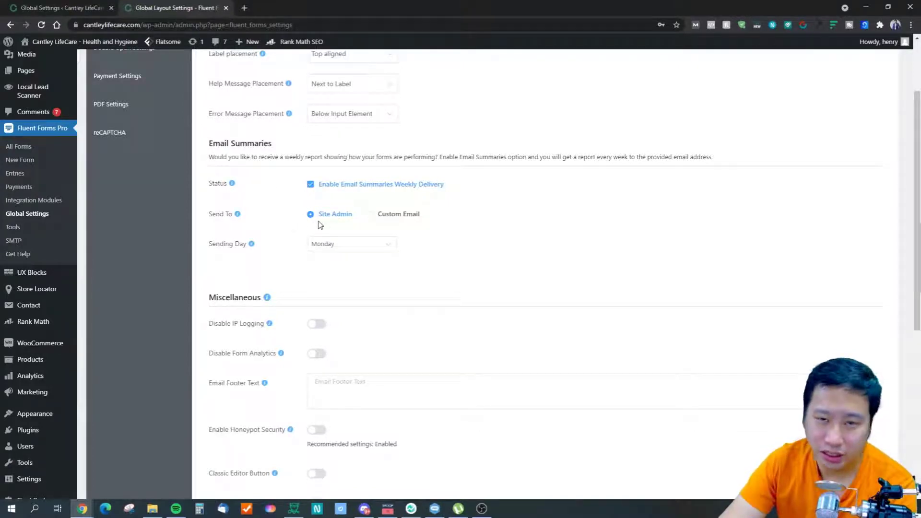
pyautogui.click(373, 214)
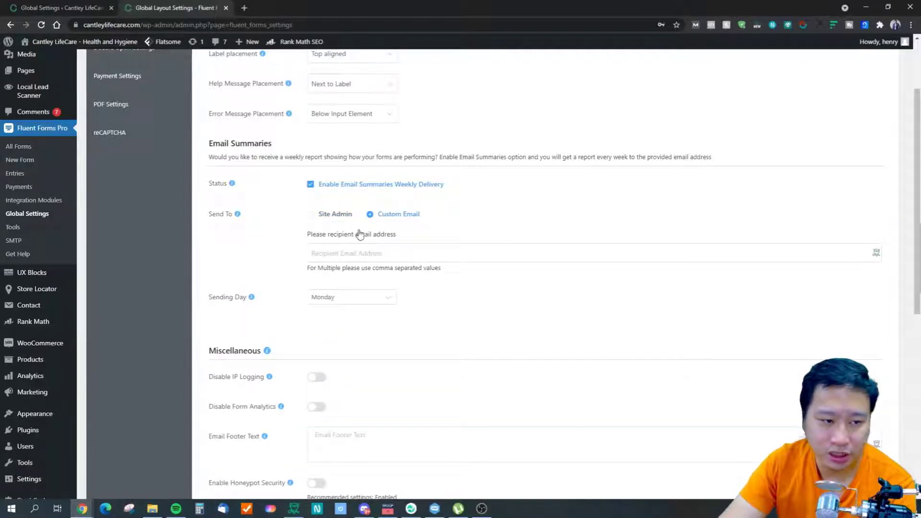
pyautogui.click(313, 215)
pyautogui.click(349, 244)
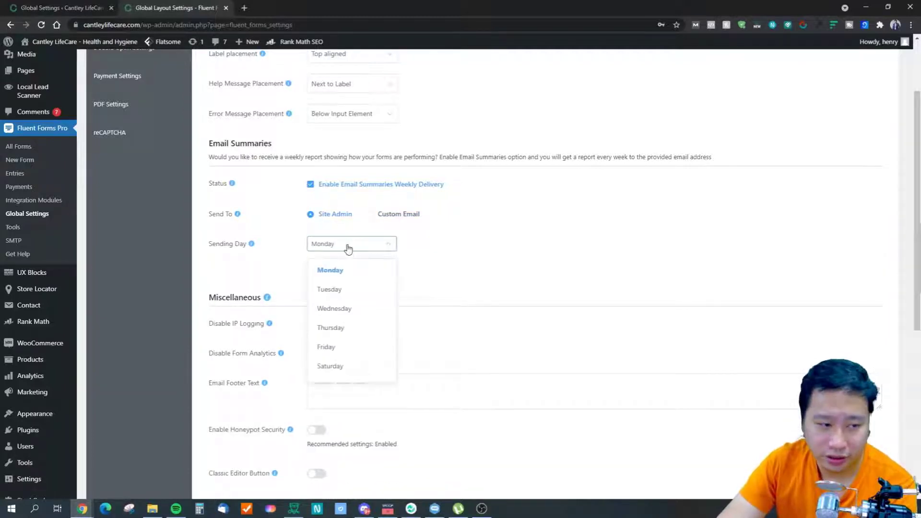
pyautogui.scroll(-1, 341, 314)
pyautogui.click(418, 309)
pyautogui.scroll(-4, 336, 309)
pyautogui.scroll(3, 248, 235)
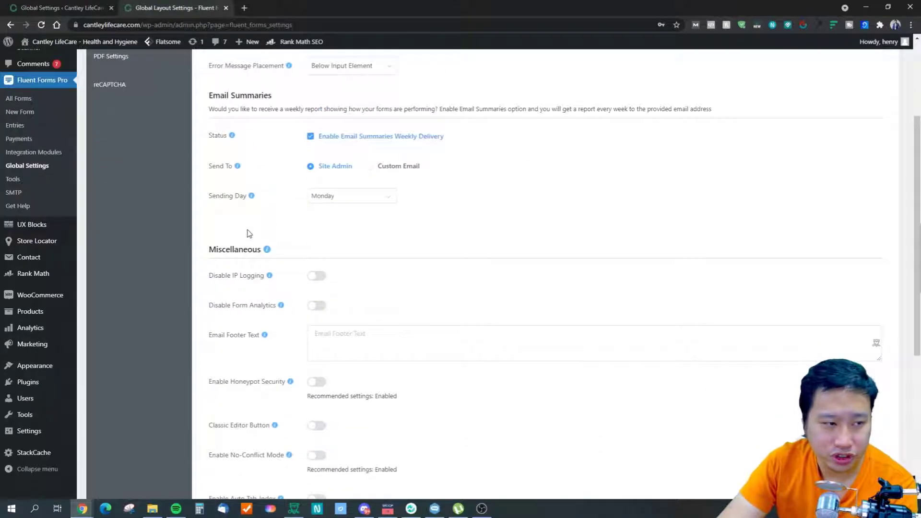
# Review the Disable IP Logging, Disable Form Analytics and Email Footer Text options in the Miscellaneous settings.
pyautogui.moveTo(266, 281)
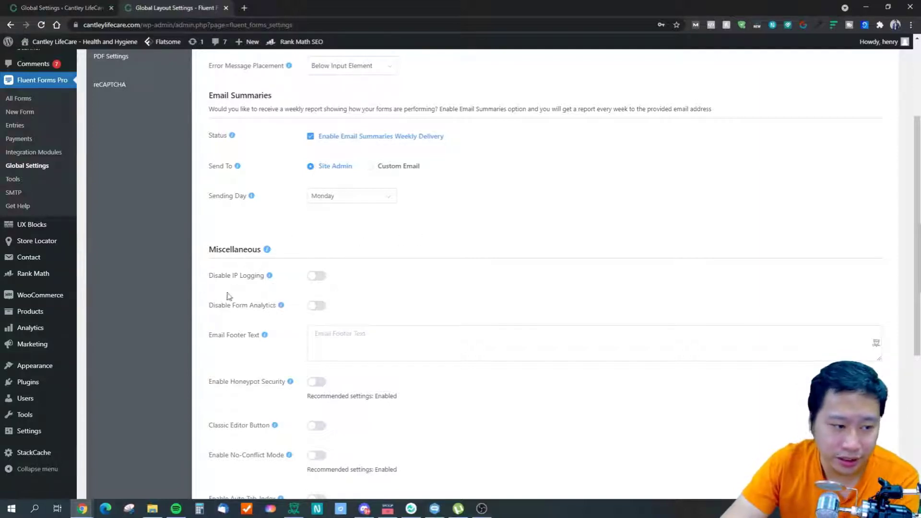
pyautogui.moveTo(281, 307)
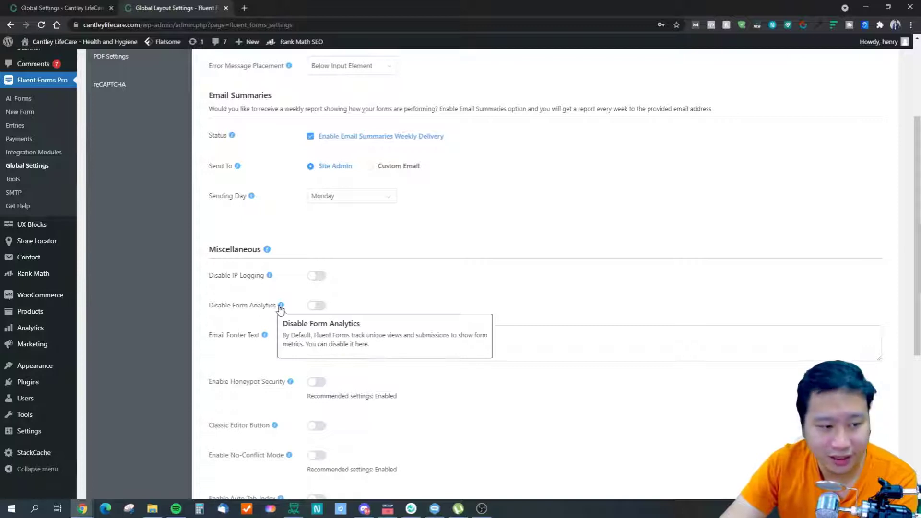
pyautogui.scroll(-1, 281, 308)
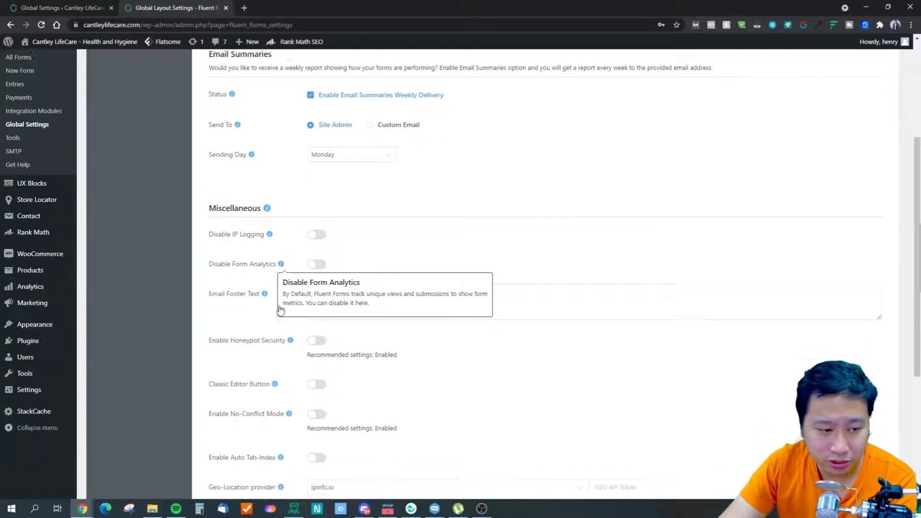
pyautogui.click(338, 292)
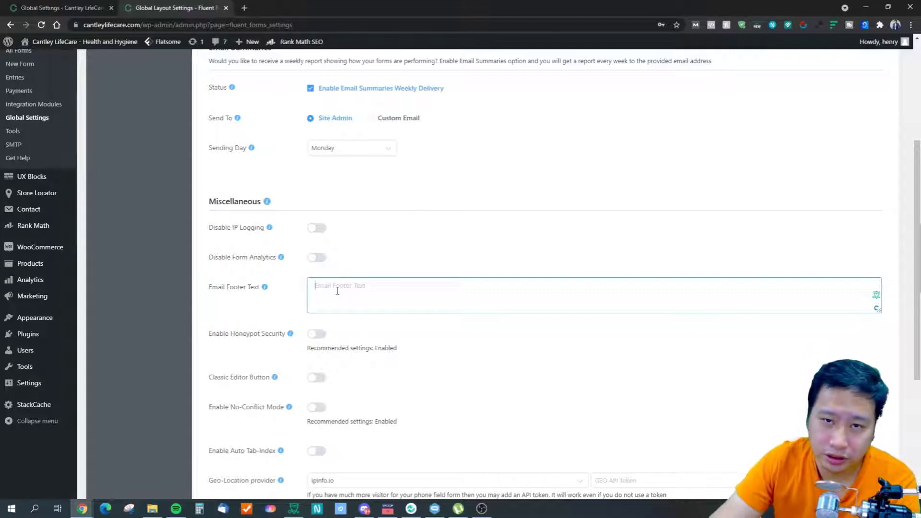
pyautogui.scroll(-1, 288, 302)
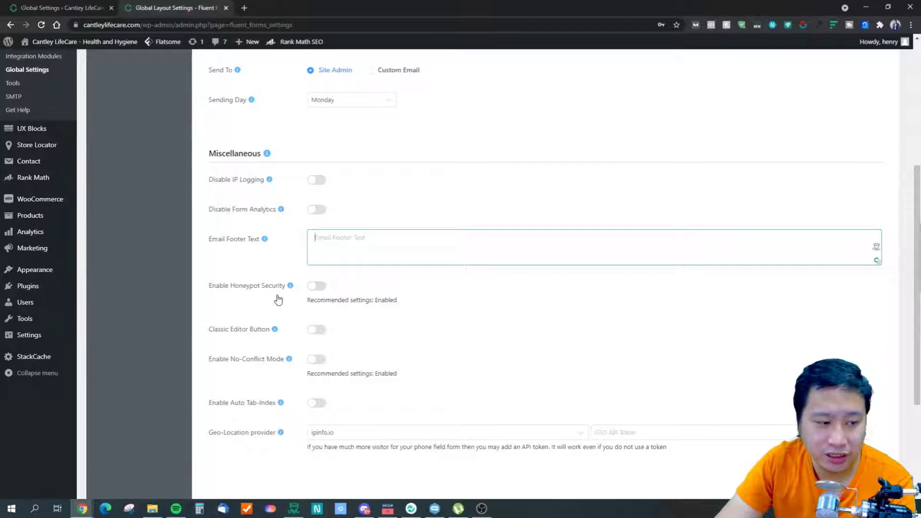
# Try the Enable Honeypot Security option in the Miscellaneous settings and read its help text.
pyautogui.moveTo(291, 286)
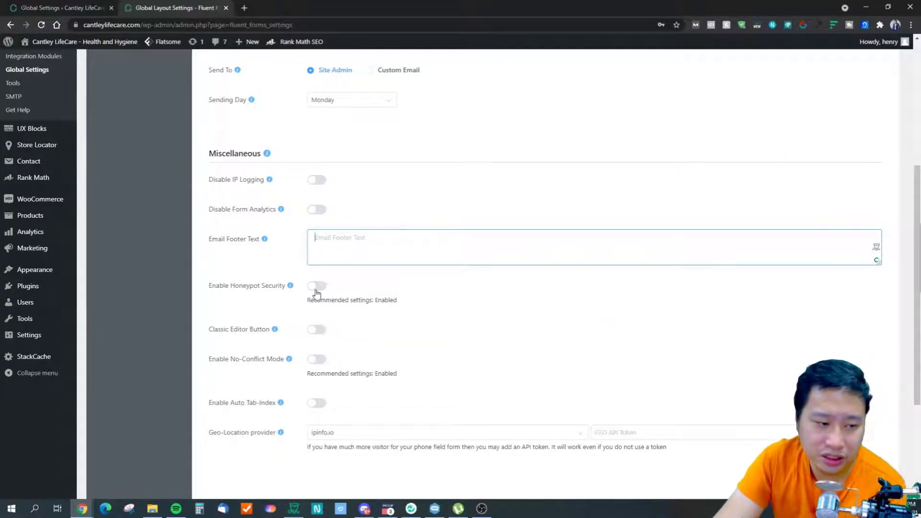
pyautogui.click(317, 293)
pyautogui.moveTo(327, 297); pyautogui.dragTo(419, 303)
pyautogui.click(418, 303)
pyautogui.click(315, 288)
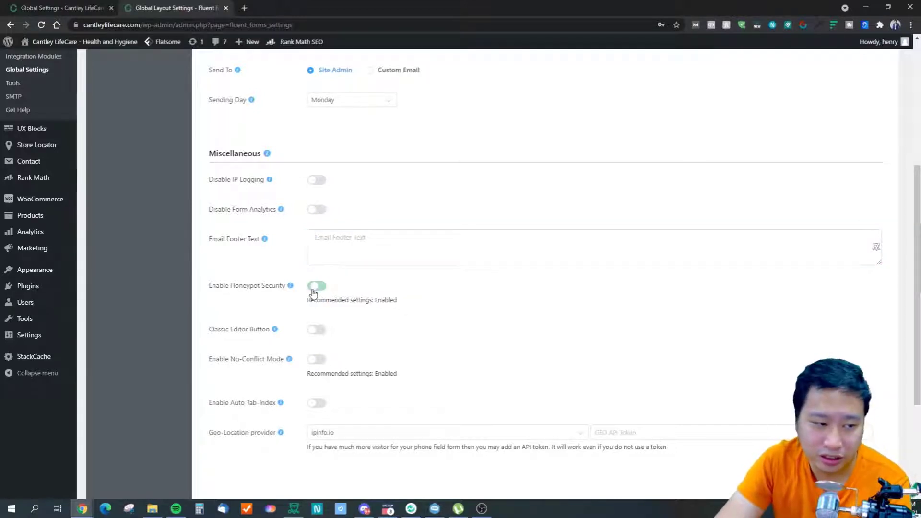
pyautogui.moveTo(291, 290)
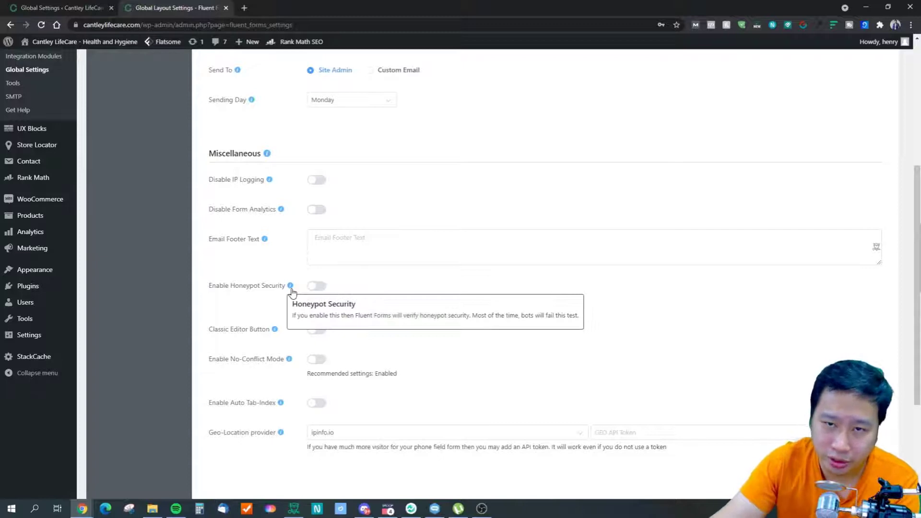
# Review the Classic Editor Button, No-Conflict Mode, Auto Tab-Index, Geo-Location provider and Permission options in the global settings.
pyautogui.moveTo(273, 331)
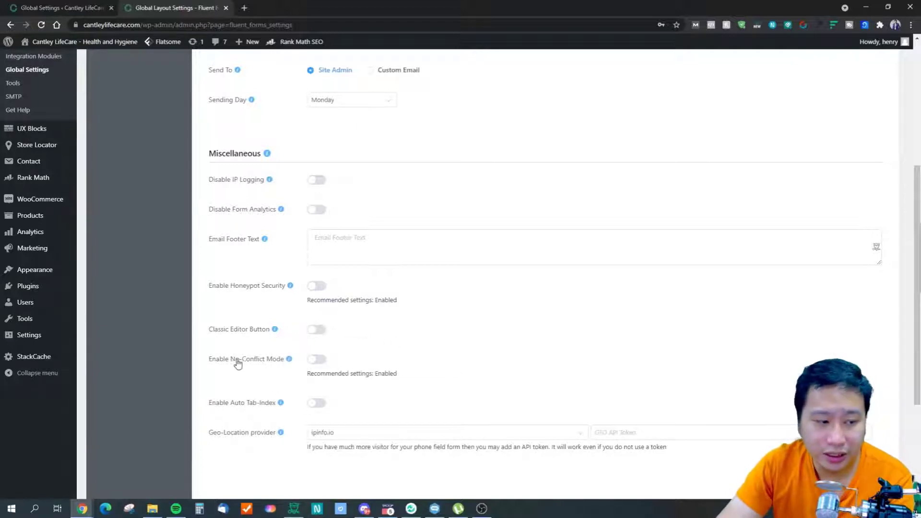
pyautogui.moveTo(288, 362)
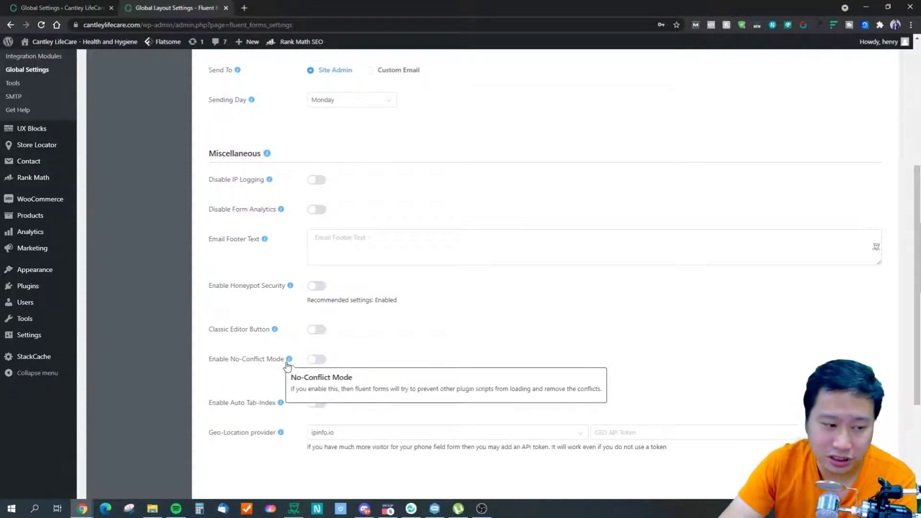
pyautogui.scroll(-3, 288, 362)
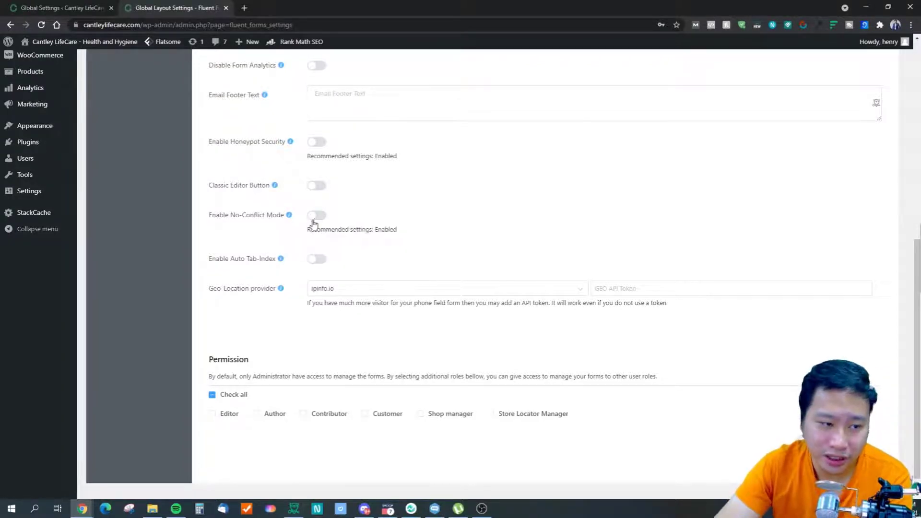
pyautogui.moveTo(281, 261)
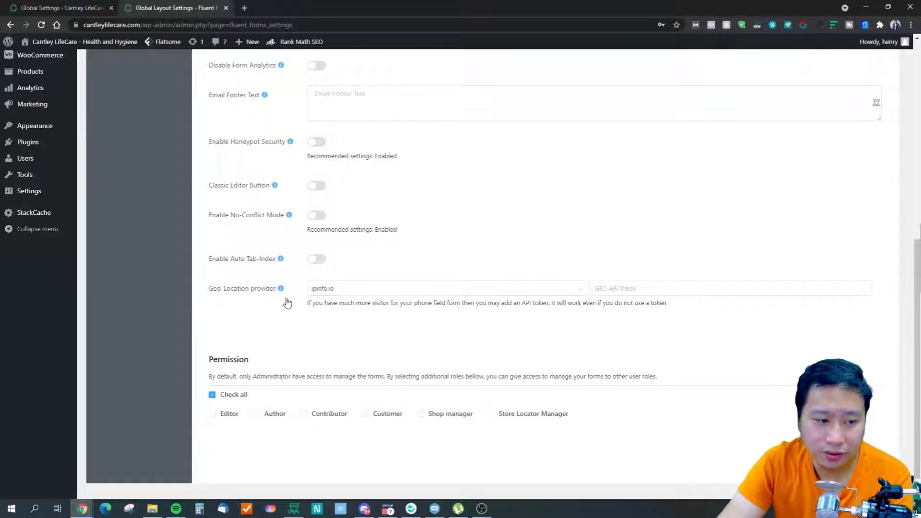
pyautogui.moveTo(282, 292)
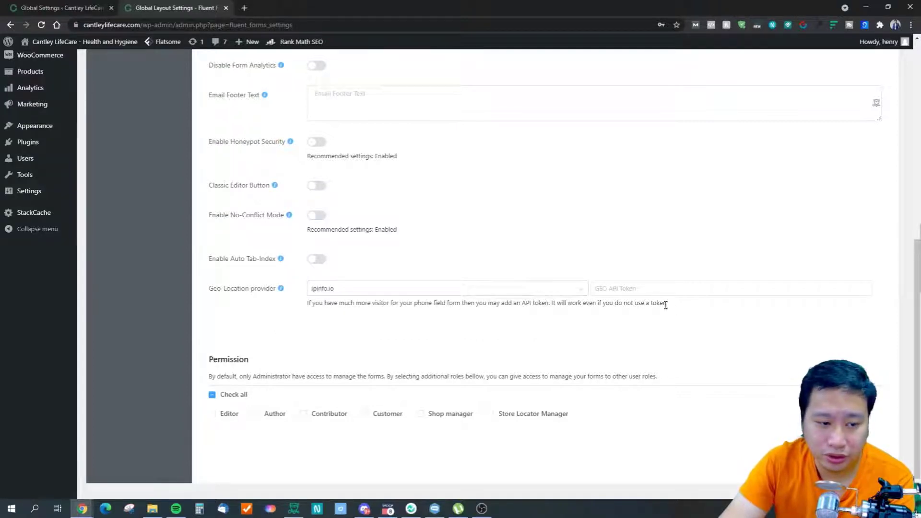
pyautogui.scroll(-1, 429, 327)
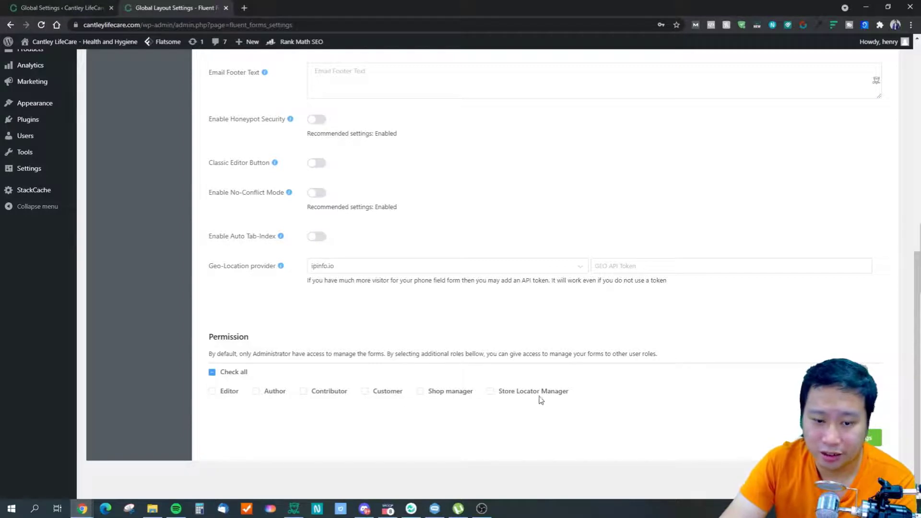
# Open the Double Optin Settings and examine the global email subject and confirmation email body.
pyautogui.scroll(8, 278, 355)
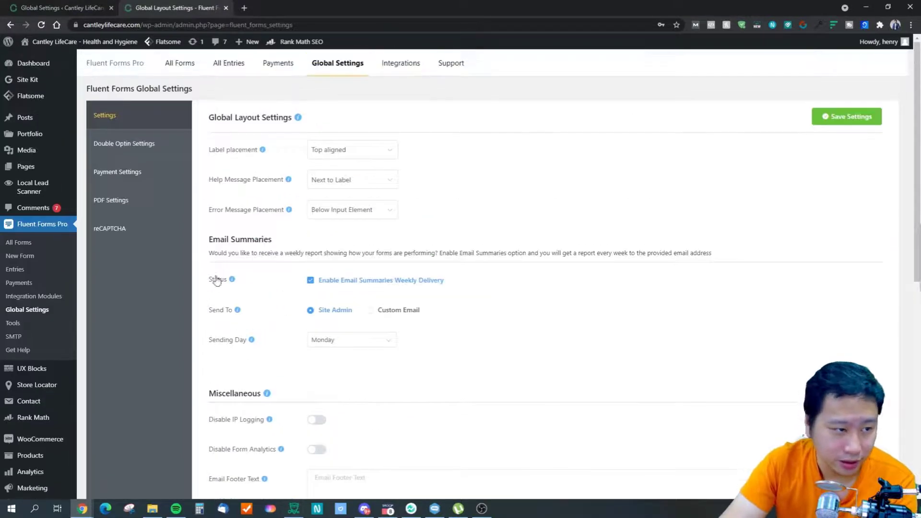
pyautogui.click(141, 156)
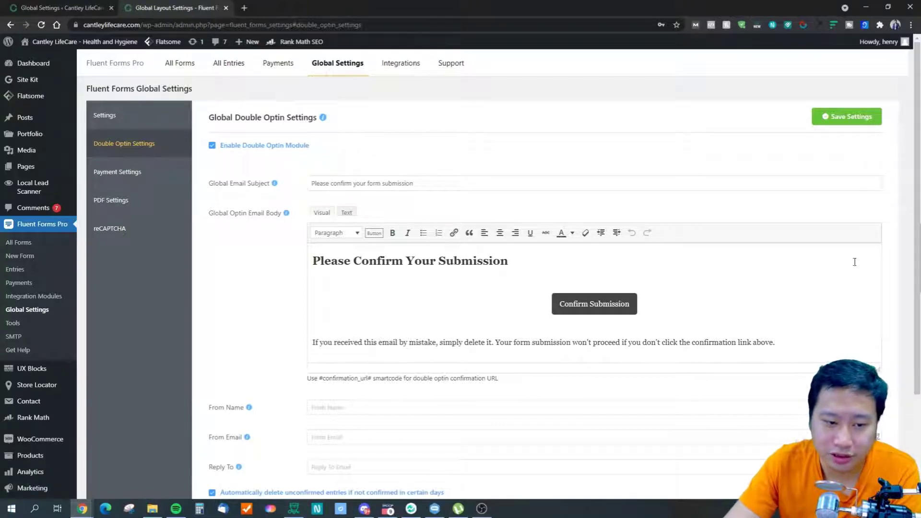
pyautogui.click(662, 306)
pyautogui.click(261, 323)
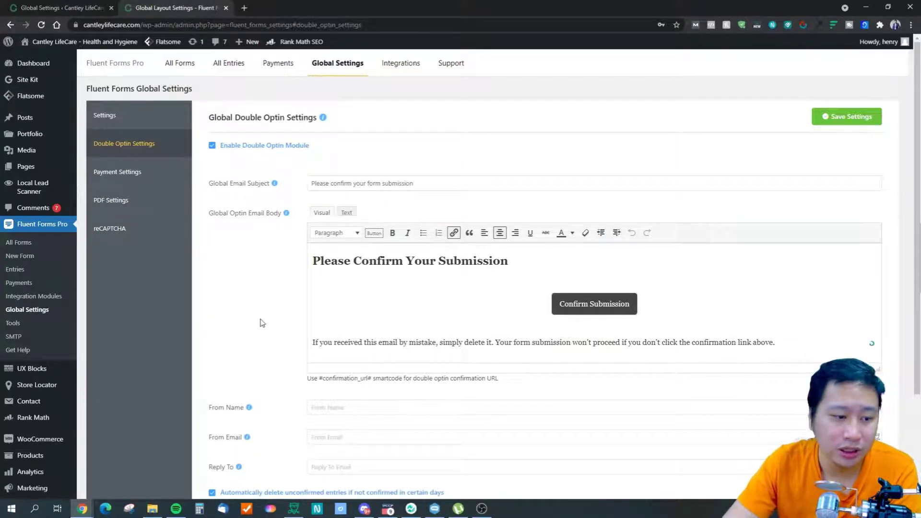
# Examine the From Name, From Email, Reply To and Waiting Days fields of the double optin settings.
pyautogui.scroll(-3, 261, 323)
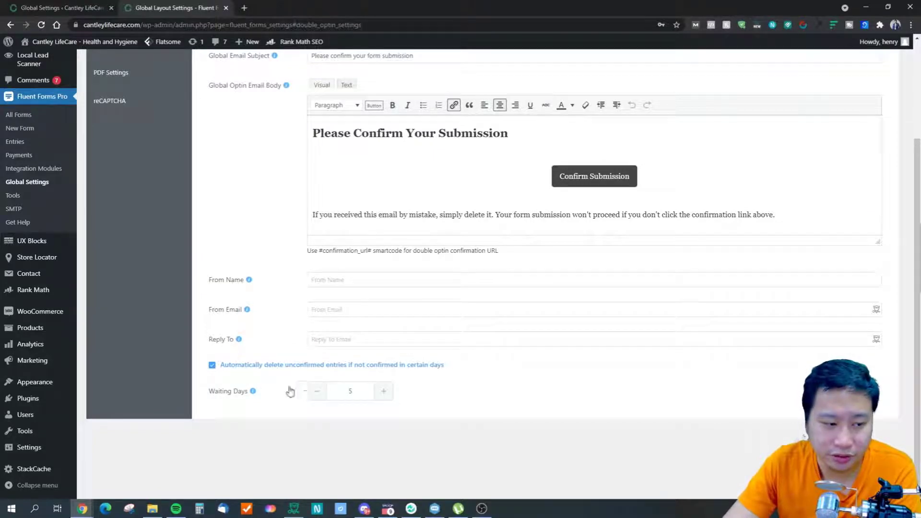
pyautogui.click(419, 281)
pyautogui.scroll(2, 261, 304)
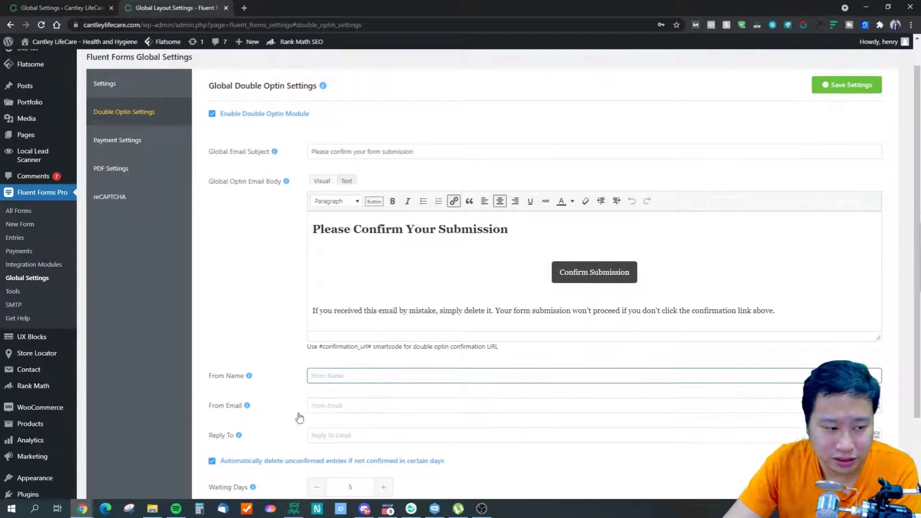
pyautogui.click(341, 406)
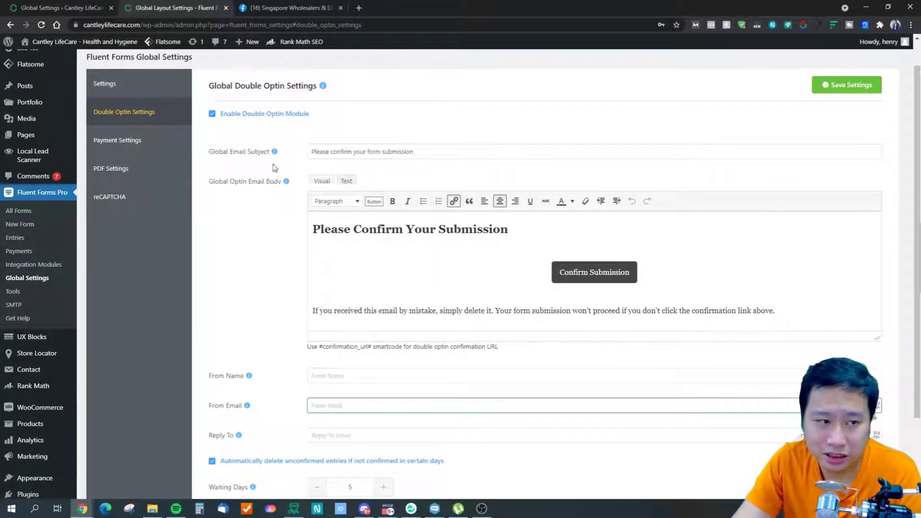
pyautogui.scroll(-2, 254, 293)
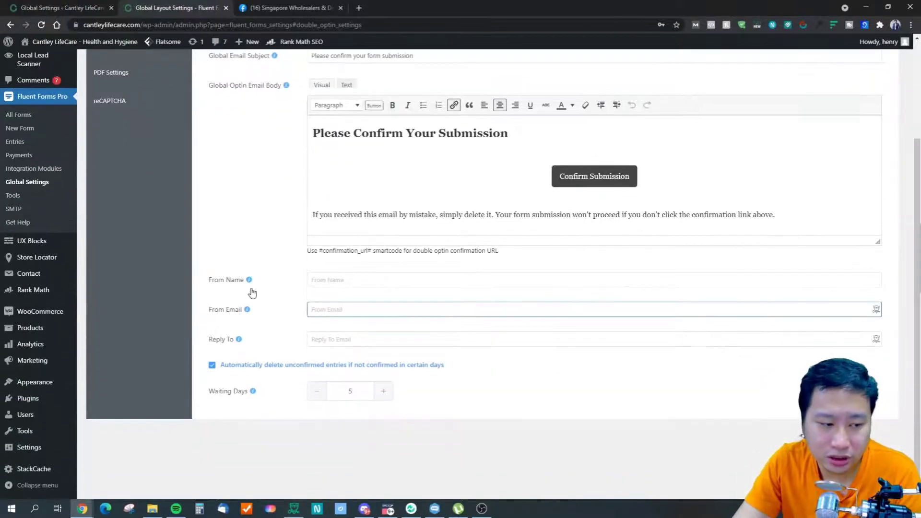
# Disable the Double Optin Module and save the settings.
pyautogui.scroll(3, 239, 274)
pyautogui.click(212, 145)
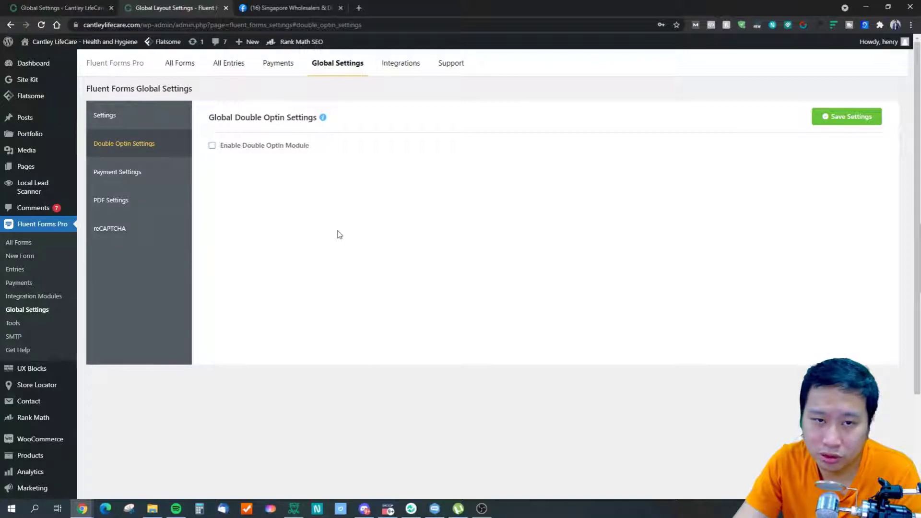
pyautogui.click(826, 117)
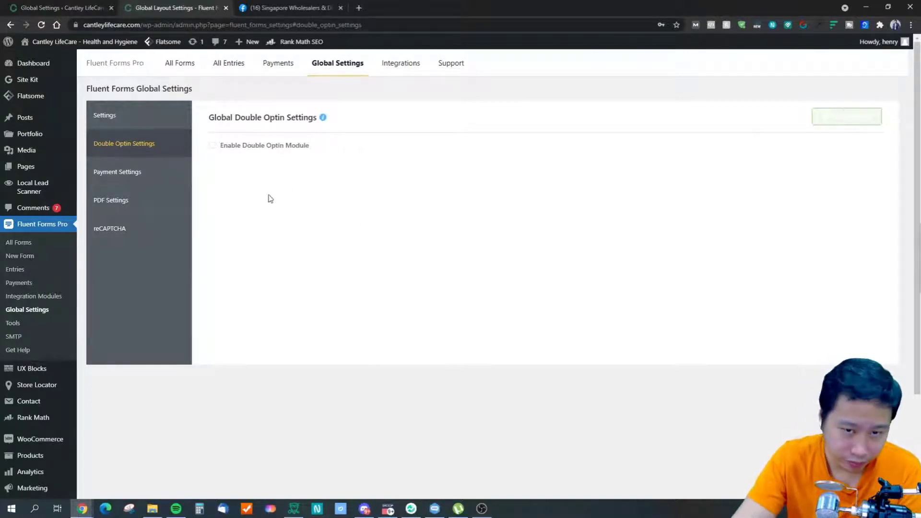
# Open the Fluent Forms Payment Settings and close the extra Facebook browser tab.
pyautogui.click(156, 180)
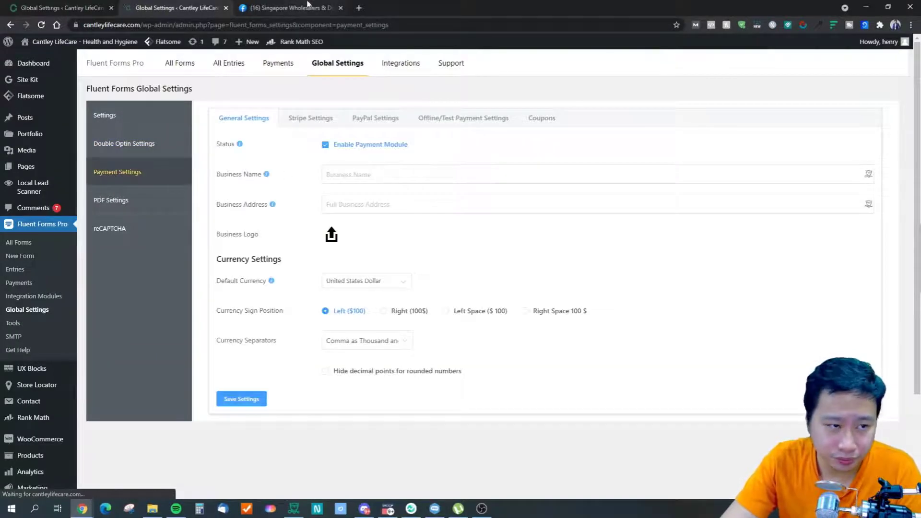
pyautogui.click(341, 7)
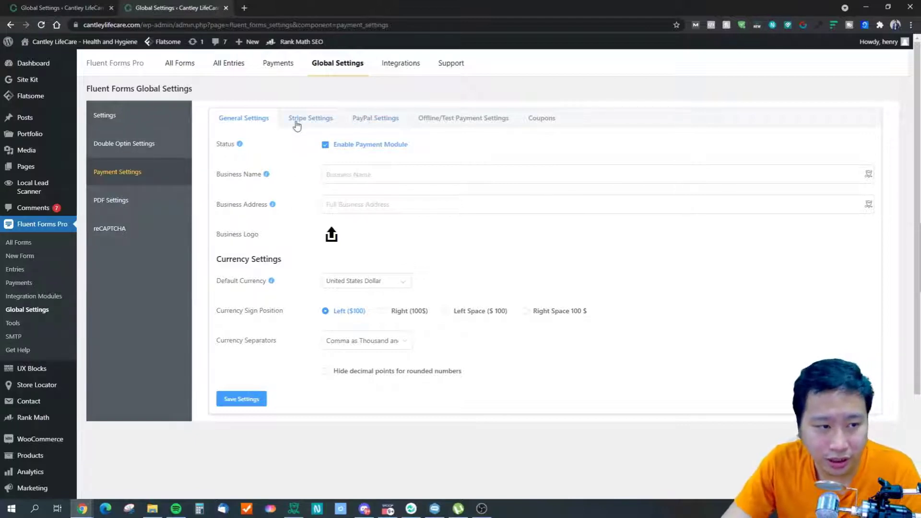
# Look through the Stripe, PayPal, General and Offline/Test Payment sections of the payment settings.
pyautogui.click(317, 123)
pyautogui.click(377, 126)
pyautogui.click(460, 128)
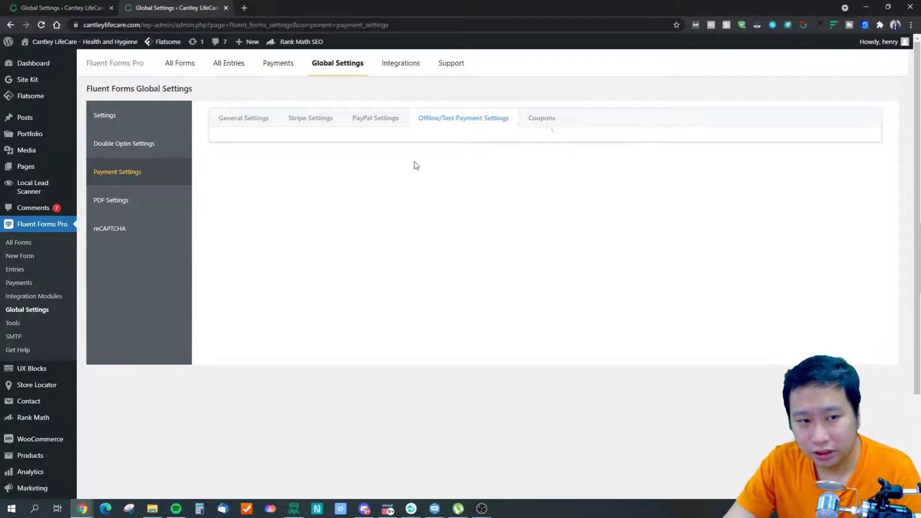
pyautogui.click(245, 123)
pyautogui.click(474, 118)
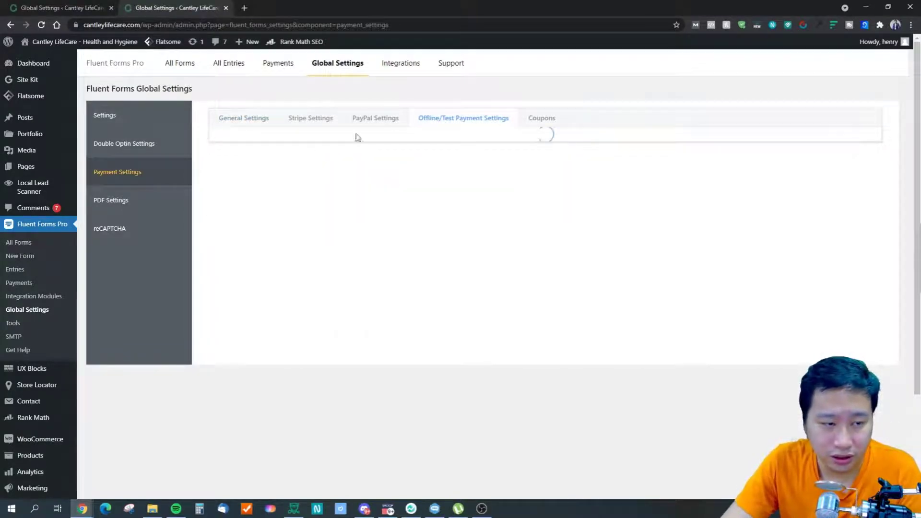
# Try the Enable Offline/Test Payment Method option with its Live Mode and Sandbox Mode choices.
pyautogui.click(337, 146)
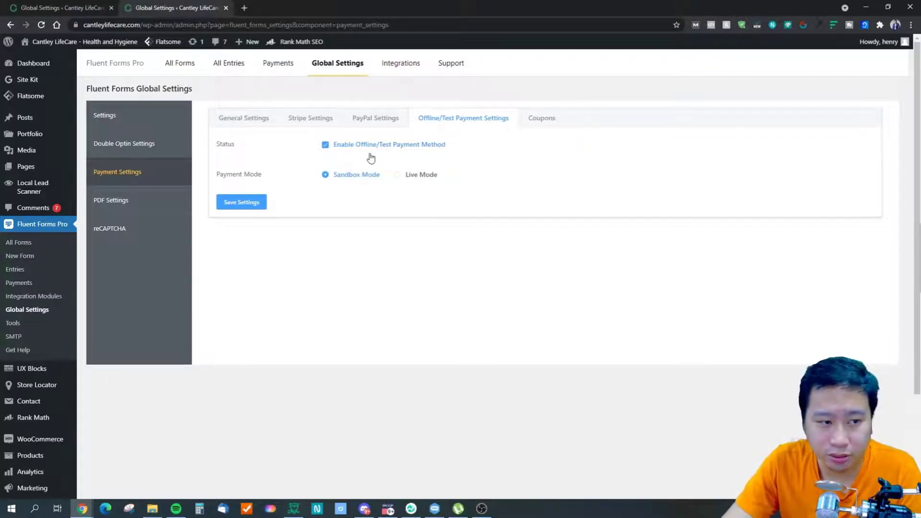
pyautogui.click(398, 175)
pyautogui.click(366, 175)
pyautogui.click(380, 150)
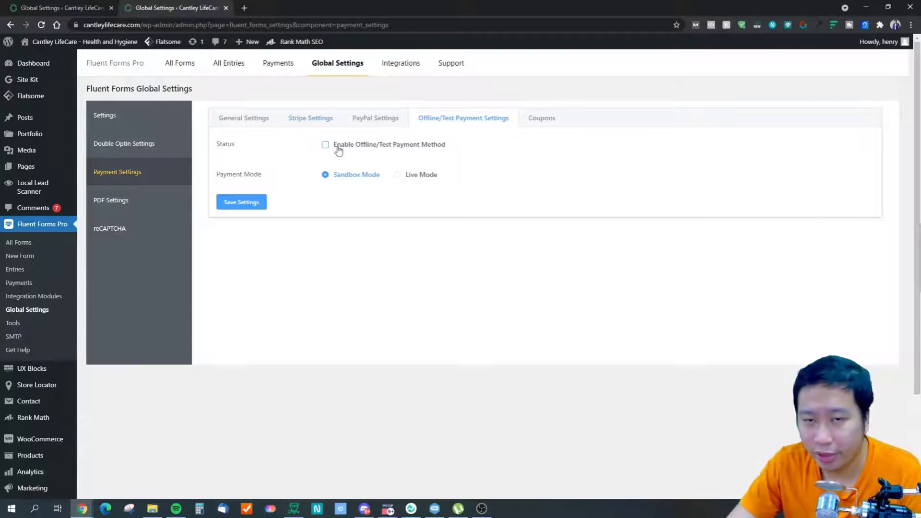
# Return to the general payment settings and read the help texts for Status, Business Address and Business Name.
pyautogui.click(246, 118)
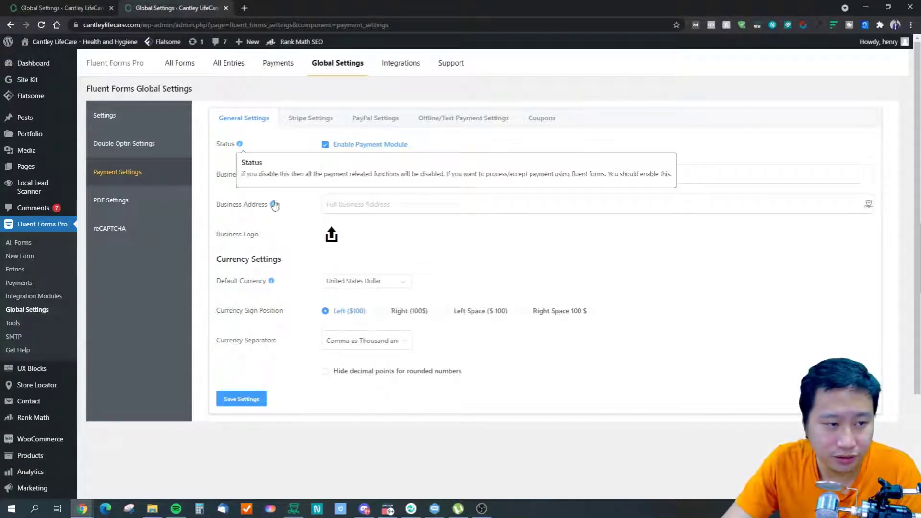
pyautogui.moveTo(274, 206)
pyautogui.moveTo(265, 176)
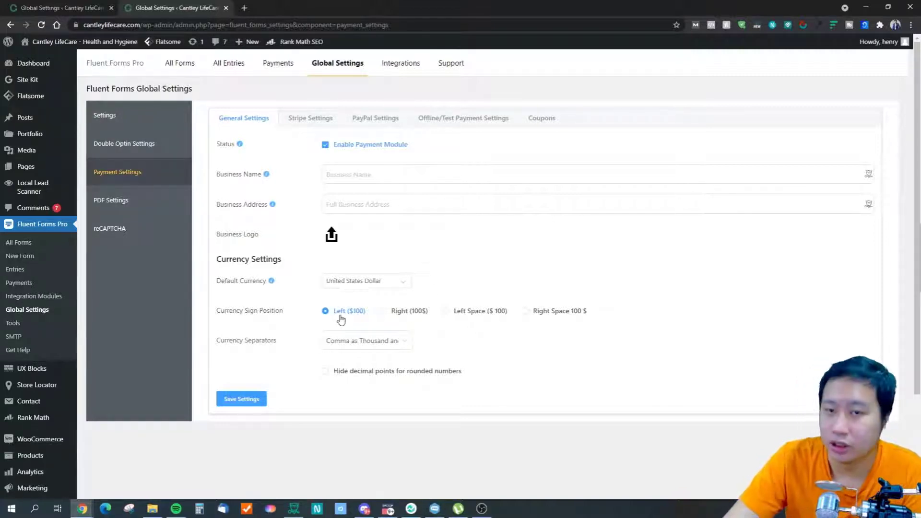
# Examine the Currency Separators choices and try the option to hide decimal points for rounded numbers.
pyautogui.click(373, 341)
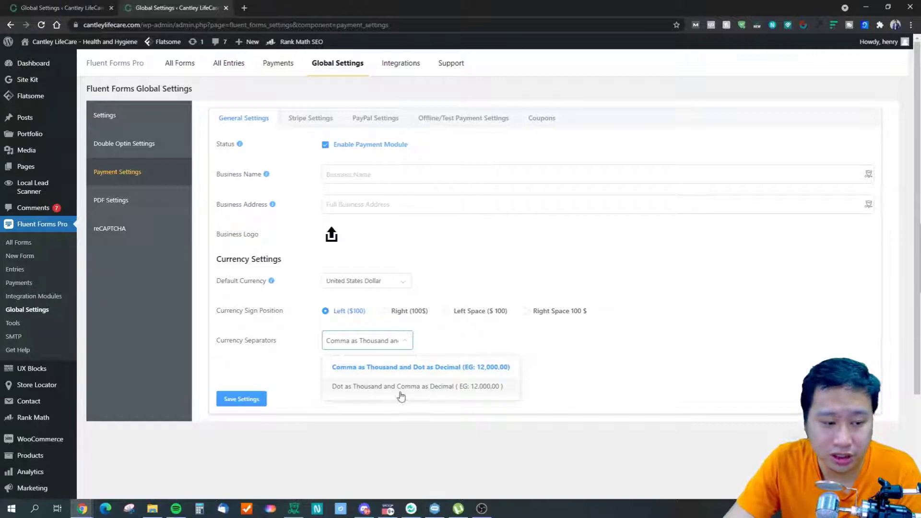
pyautogui.click(544, 360)
pyautogui.click(370, 347)
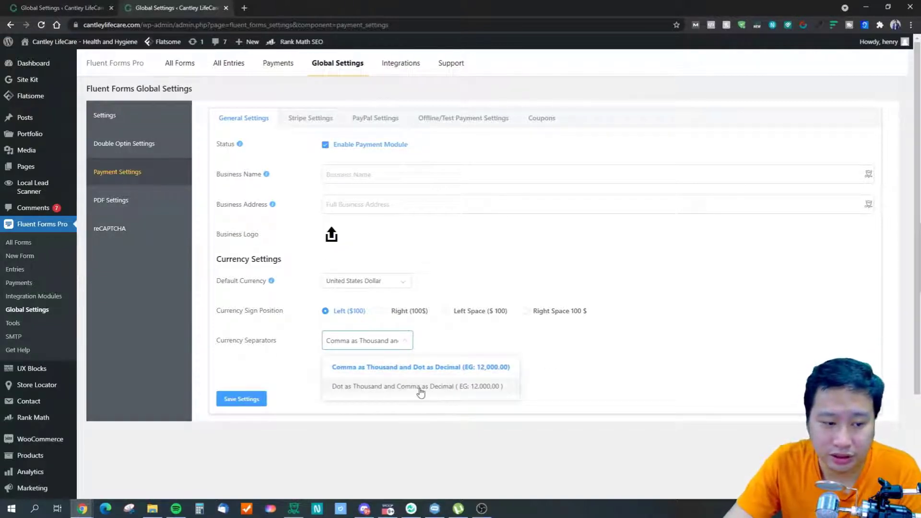
pyautogui.click(546, 356)
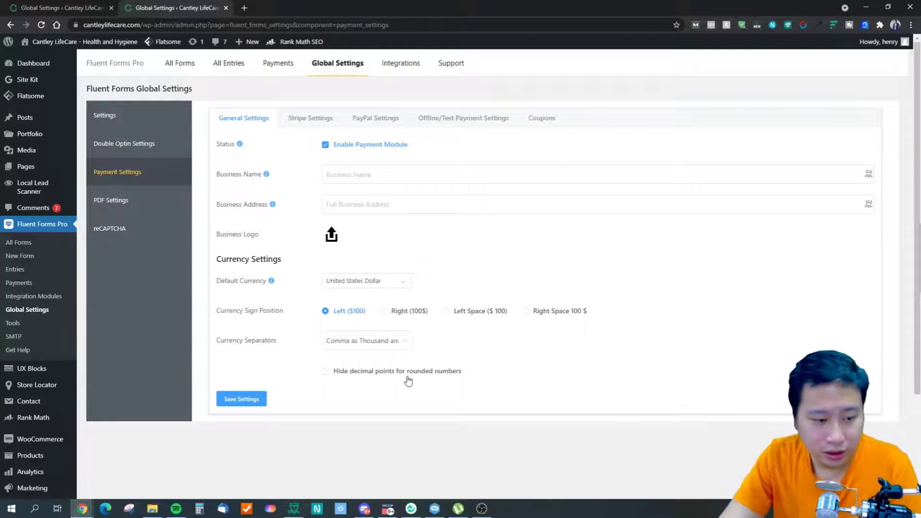
pyautogui.click(356, 374)
pyautogui.click(360, 374)
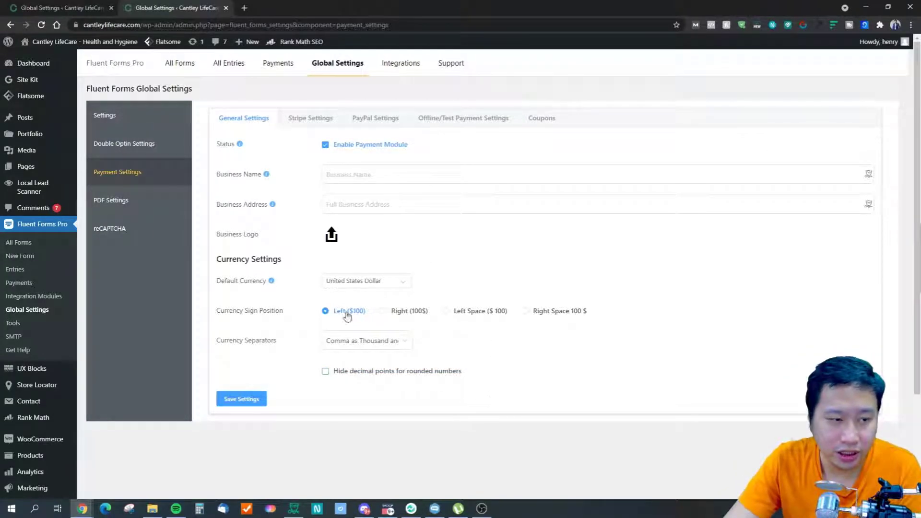
# Enable the Fluent Forms Coupon Module and open the form for a new coupon.
pyautogui.click(542, 120)
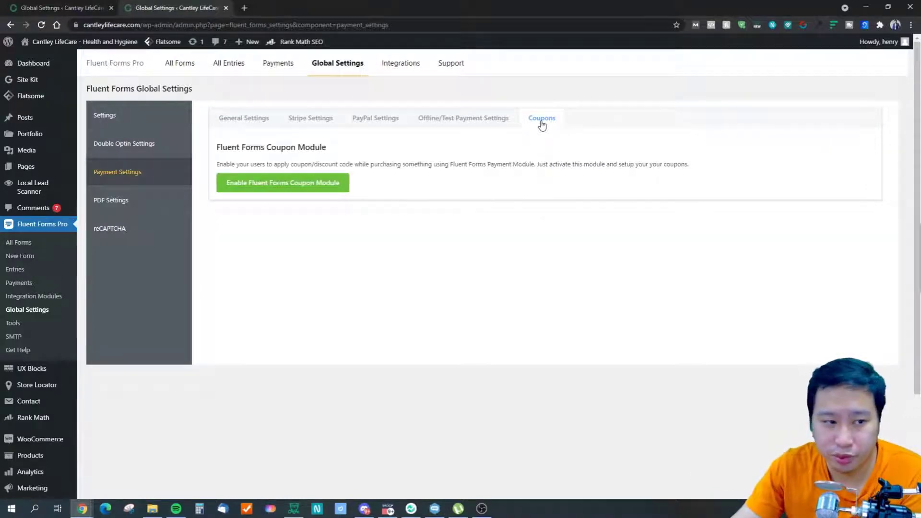
pyautogui.click(293, 191)
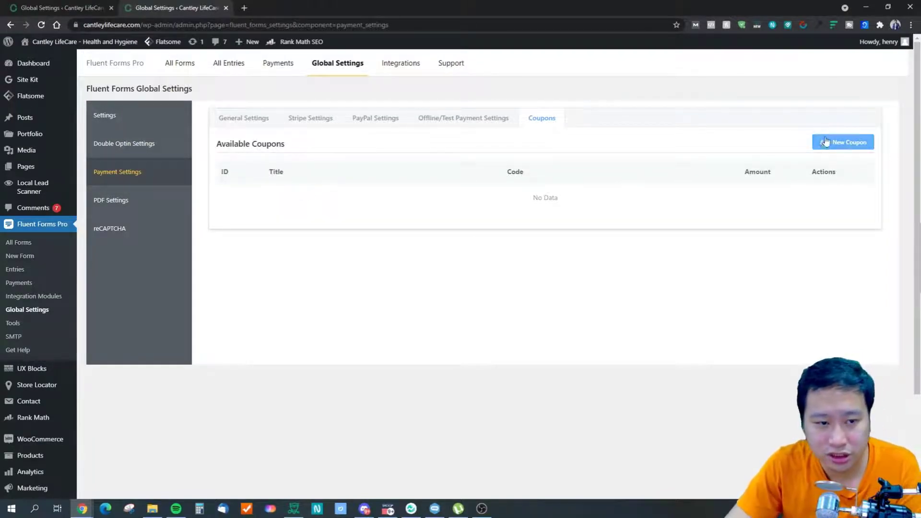
pyautogui.click(842, 143)
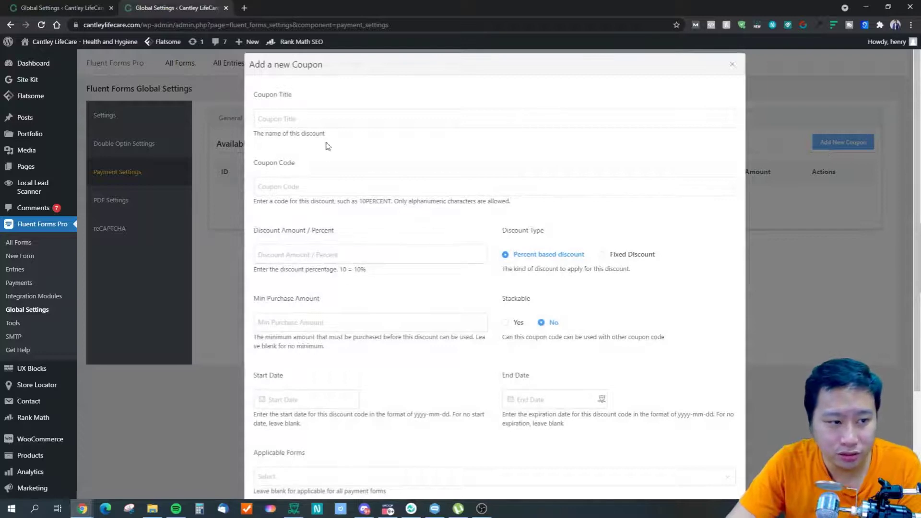
# Try the Yes choice for Stackable in the new coupon form, check the Min Purchase Amount field, and set Stackable back to No.
pyautogui.scroll(-2, 277, 185)
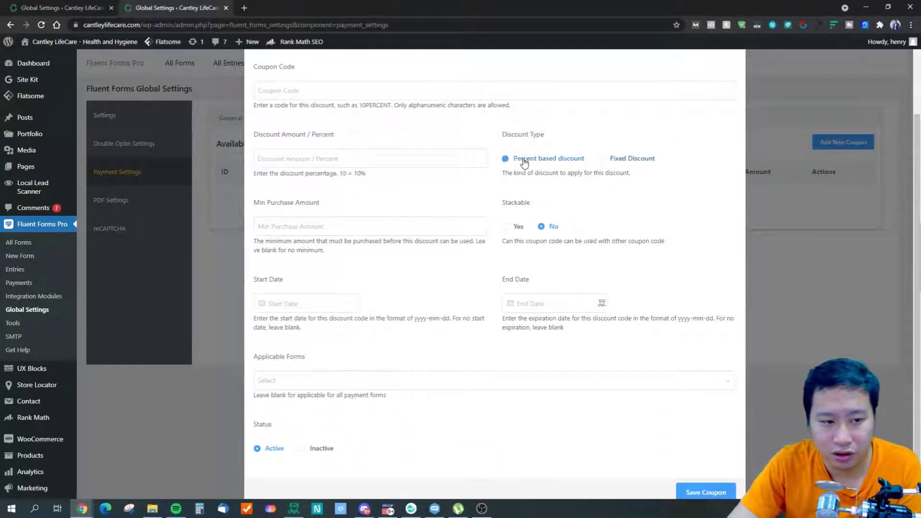
pyautogui.click(514, 230)
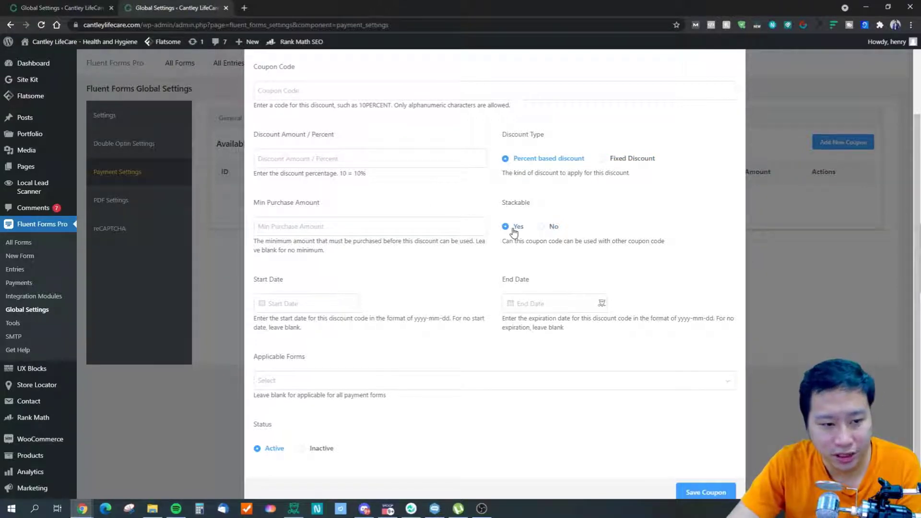
pyautogui.click(306, 230)
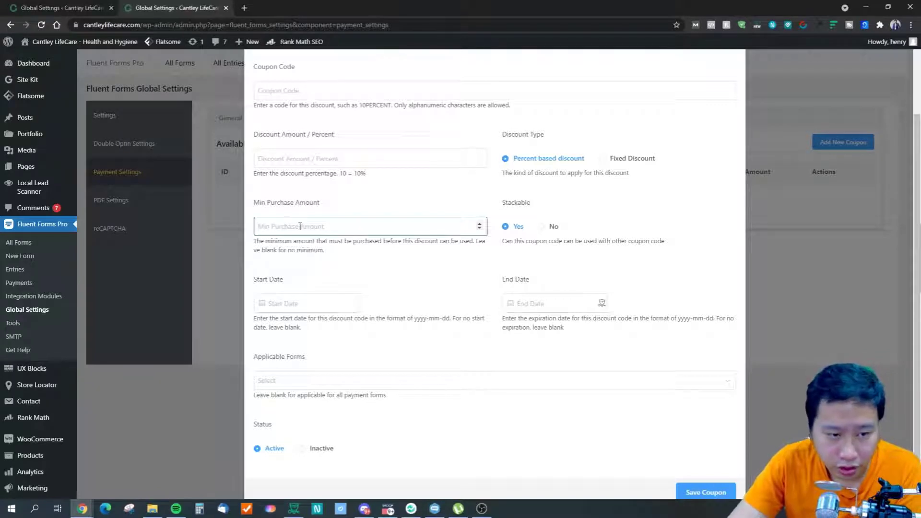
pyautogui.click(552, 228)
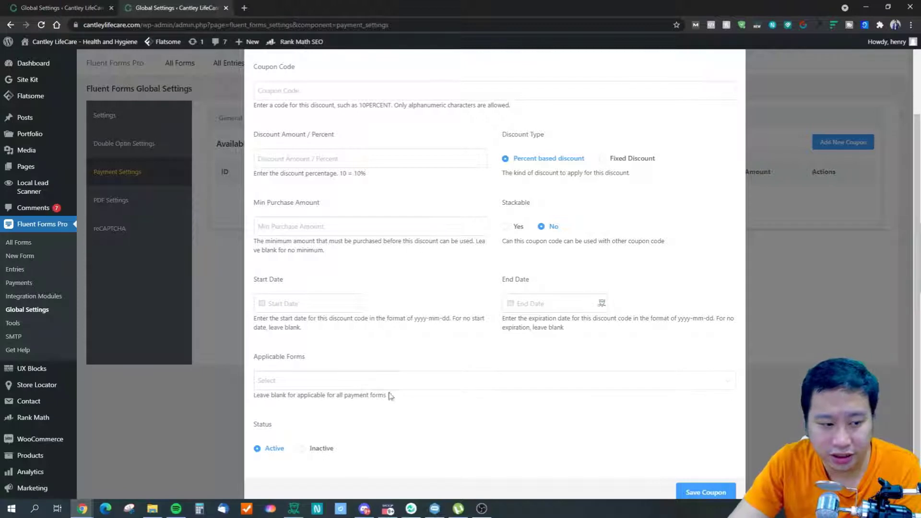
# Check the Applicable Forms choices for the new coupon and close the coupon form without saving.
pyautogui.scroll(-1, 390, 396)
pyautogui.click(288, 349)
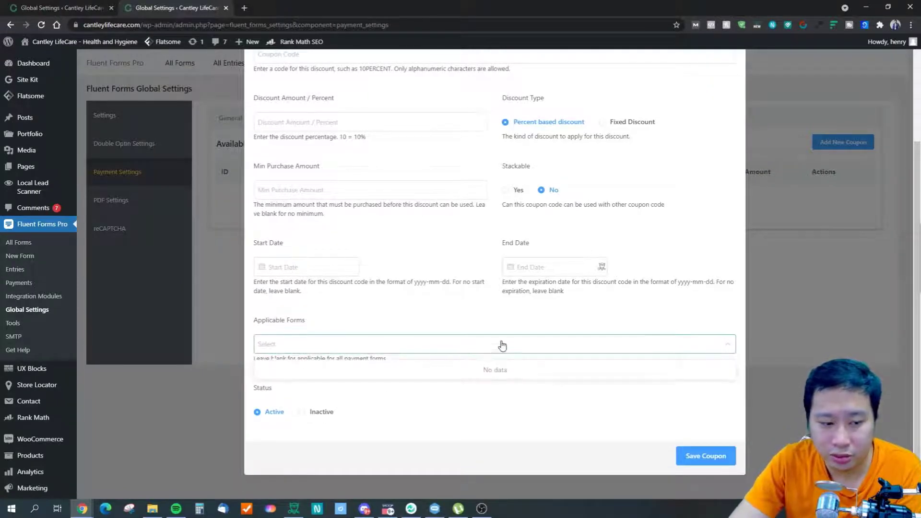
pyautogui.click(472, 391)
pyautogui.click(357, 342)
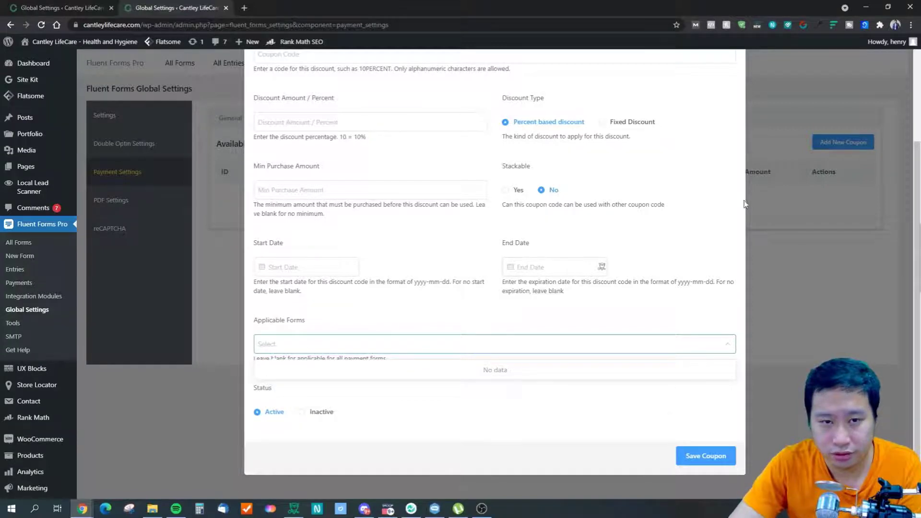
pyautogui.scroll(5, 682, 321)
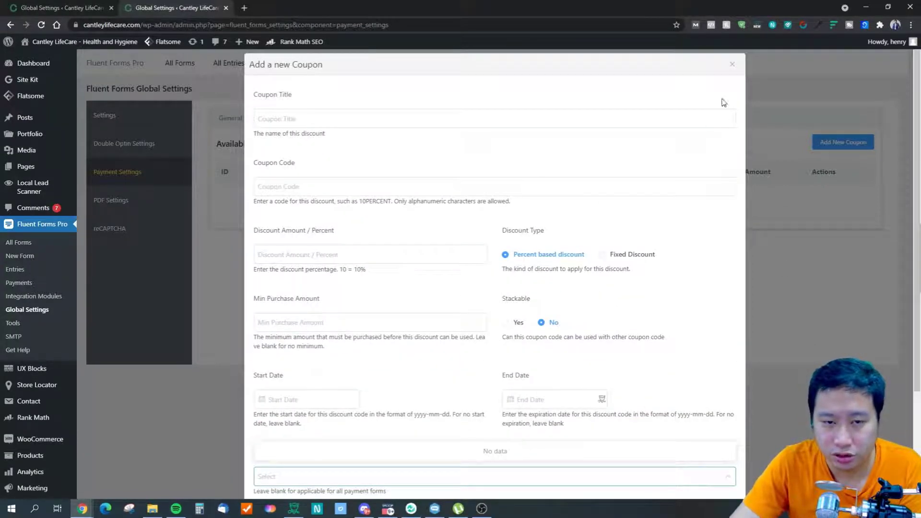
pyautogui.click(733, 63)
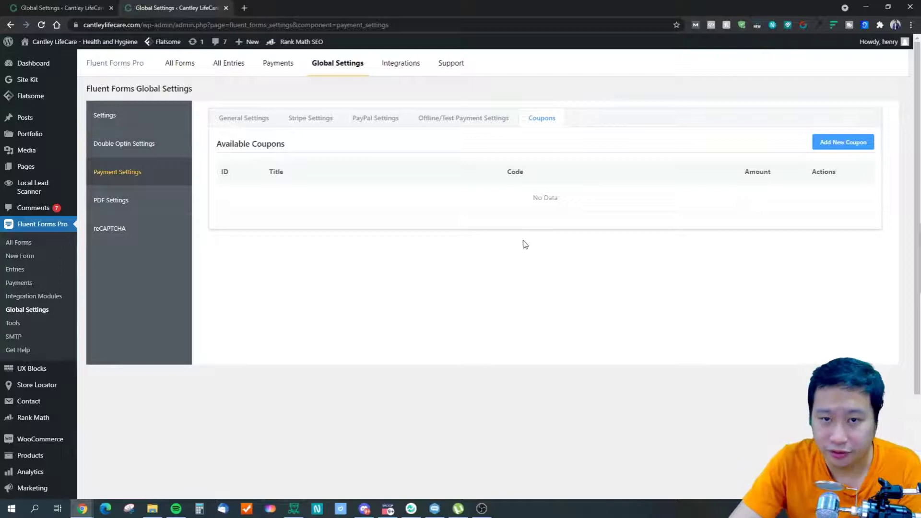
# Open the global PDF settings, check the Orientation choices and read the Language Direction help text.
pyautogui.click(141, 202)
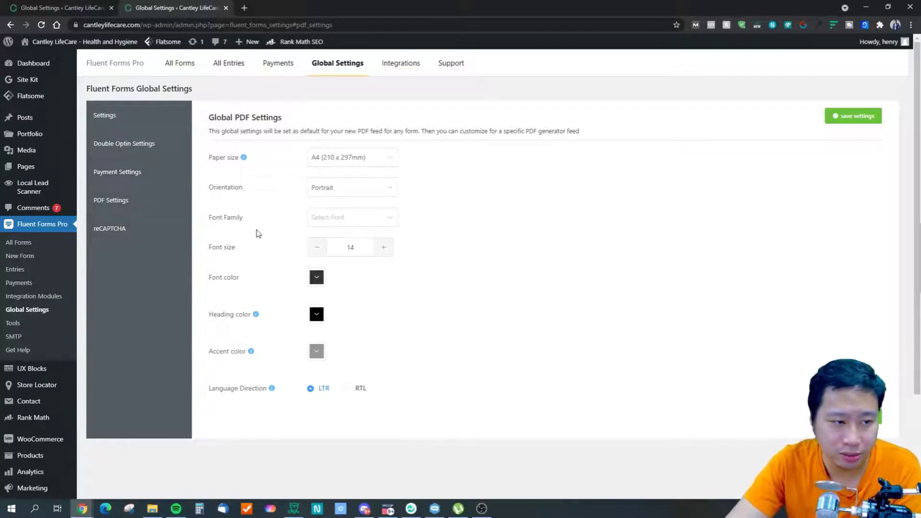
pyautogui.click(332, 190)
pyautogui.click(332, 191)
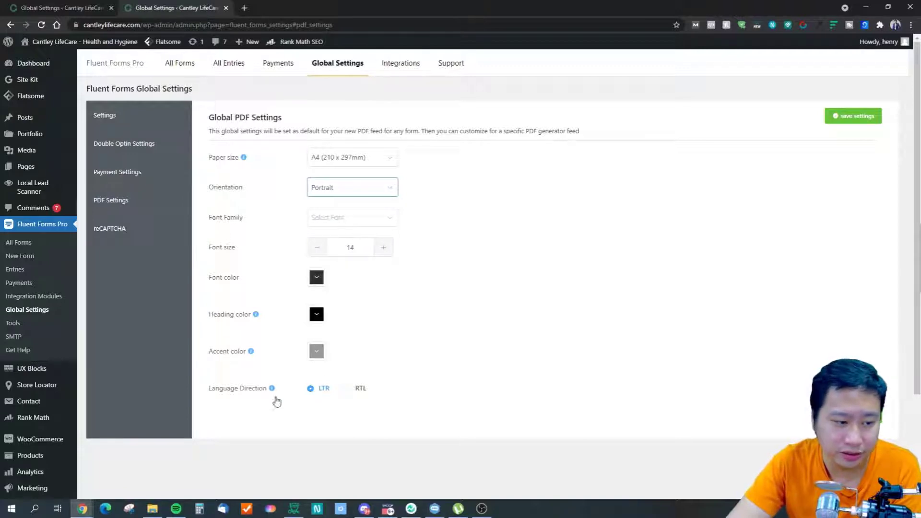
pyautogui.moveTo(272, 390)
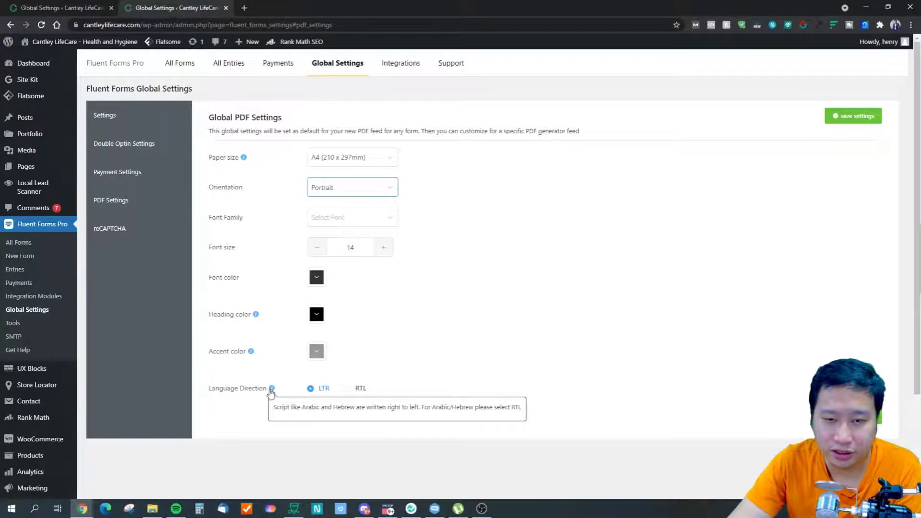
# Open the Google reCAPTCHA settings and inspect the Site Key and Secret Key fields.
pyautogui.click(120, 233)
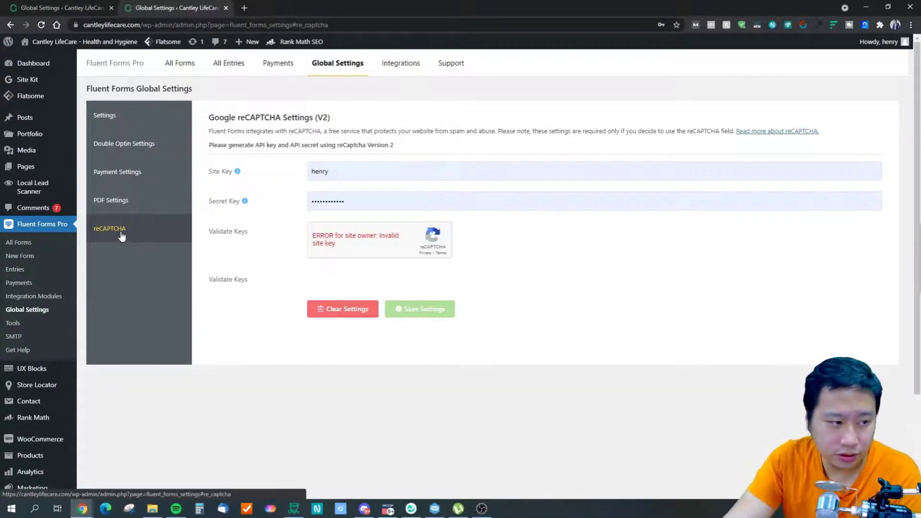
pyautogui.click(332, 179)
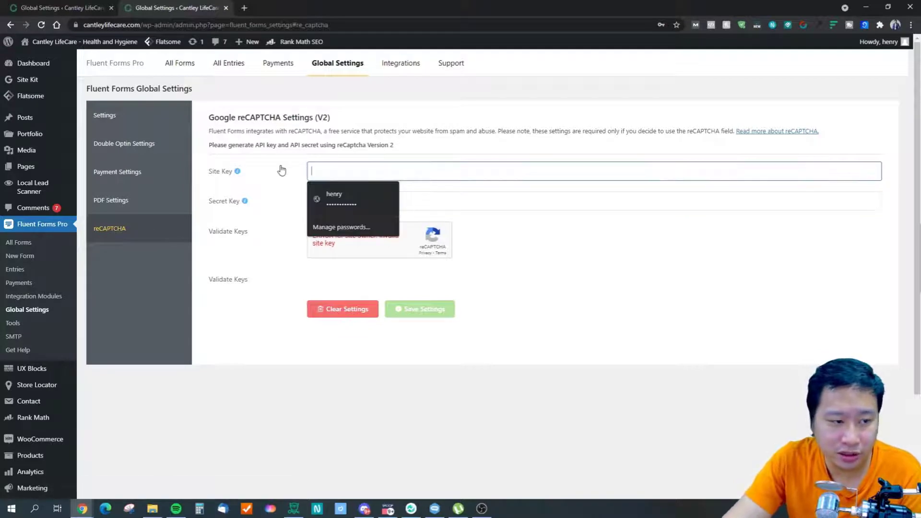
pyautogui.click(376, 204)
pyautogui.click(263, 201)
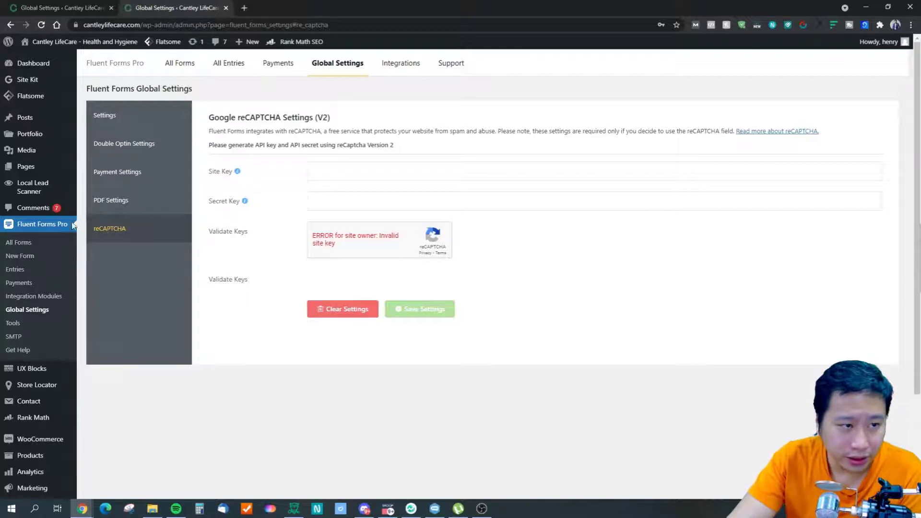
# Review the Fluent Forms tools: check which forms can be selected for export and view the Activity Logs.
pyautogui.click(20, 326)
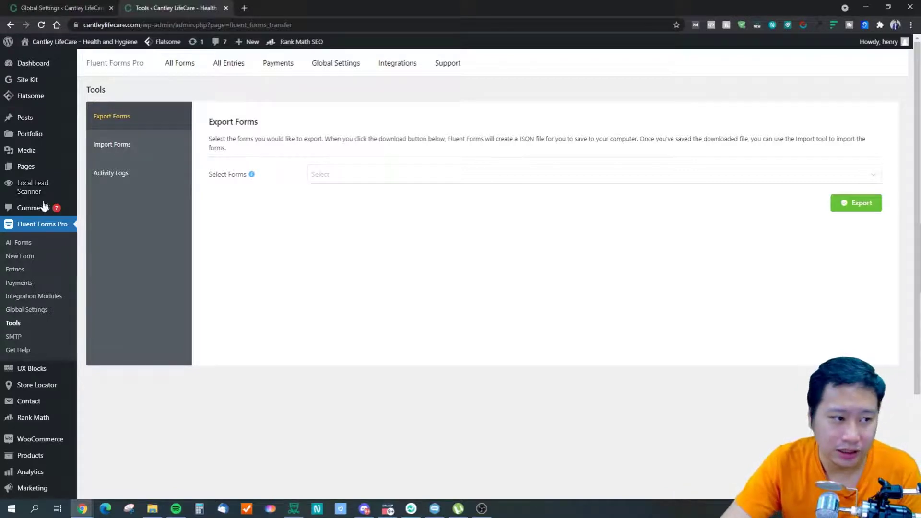
pyautogui.click(344, 175)
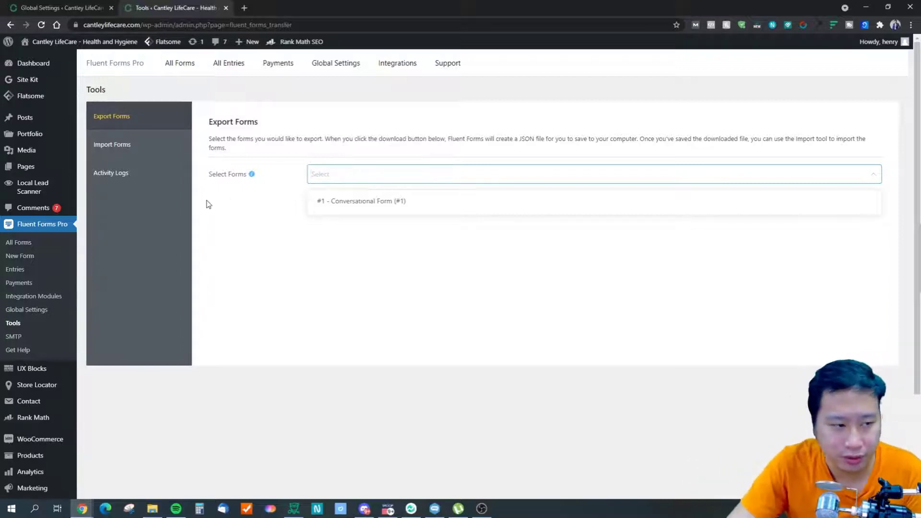
pyautogui.click(146, 172)
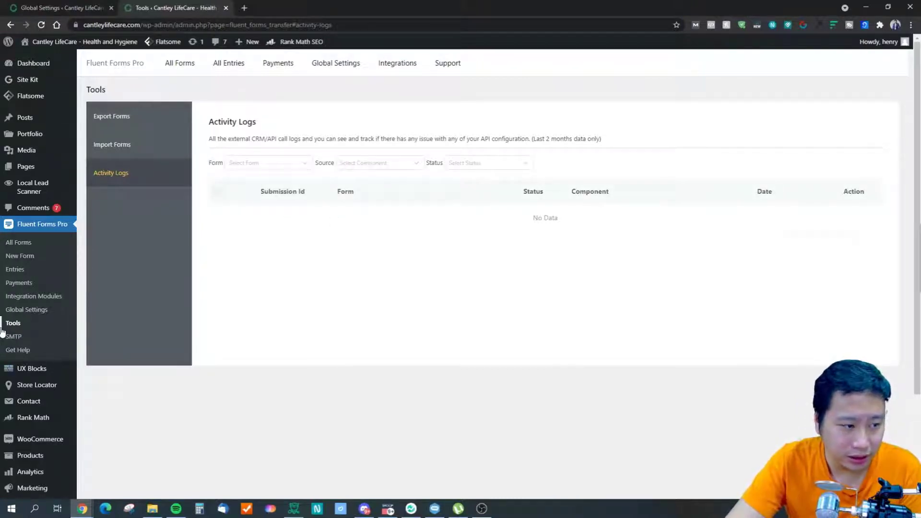
# Open the Fluent Forms SMTP page and look over the FluentSMTP plugin information.
pyautogui.click(18, 339)
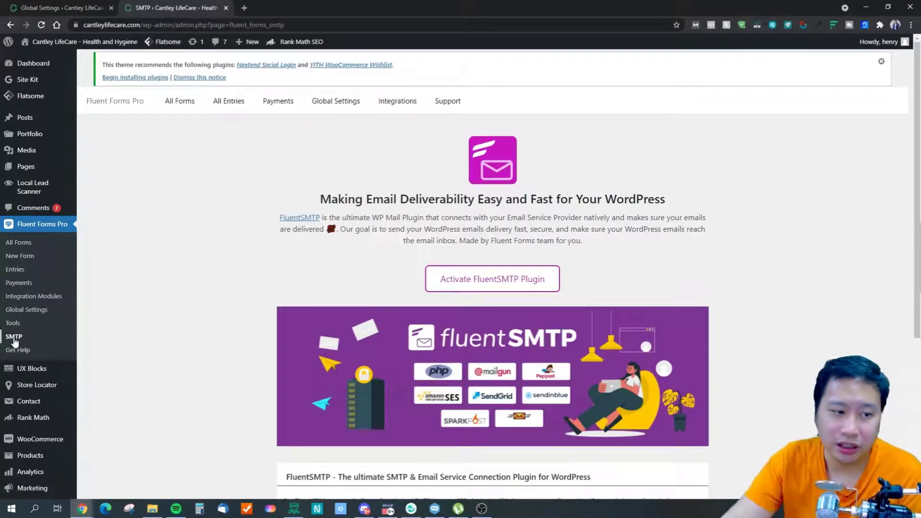
pyautogui.scroll(-2, 546, 309)
pyautogui.scroll(1, 546, 308)
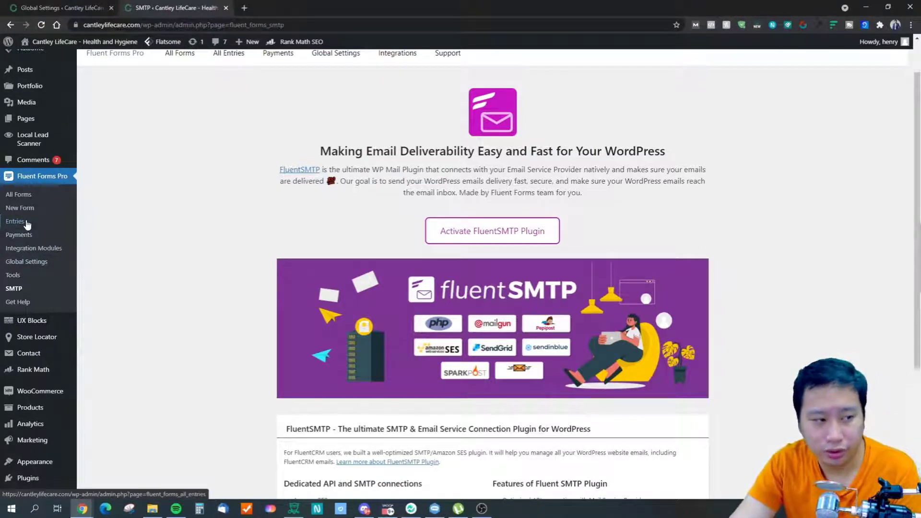
# Start a new form and browse the pre-made templates across all categories, from Basic to Healthcare.
pyautogui.click(16, 208)
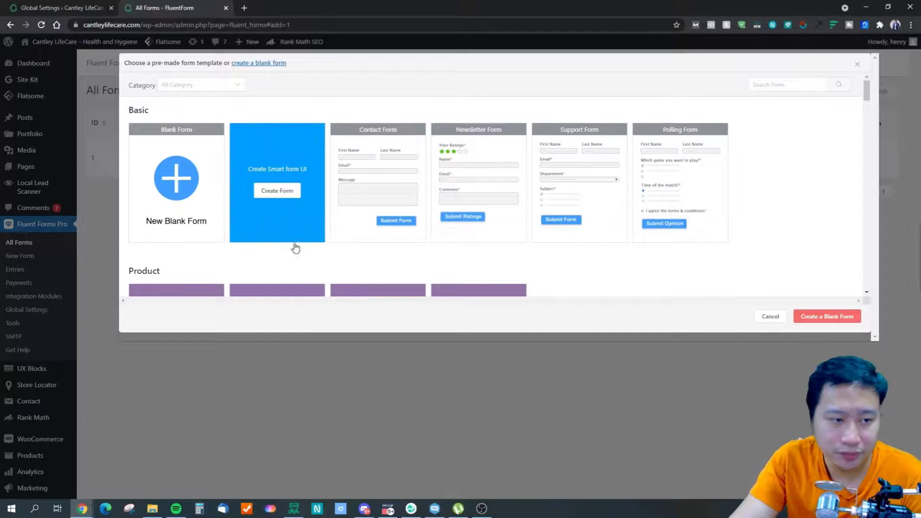
pyautogui.scroll(-4, 379, 225)
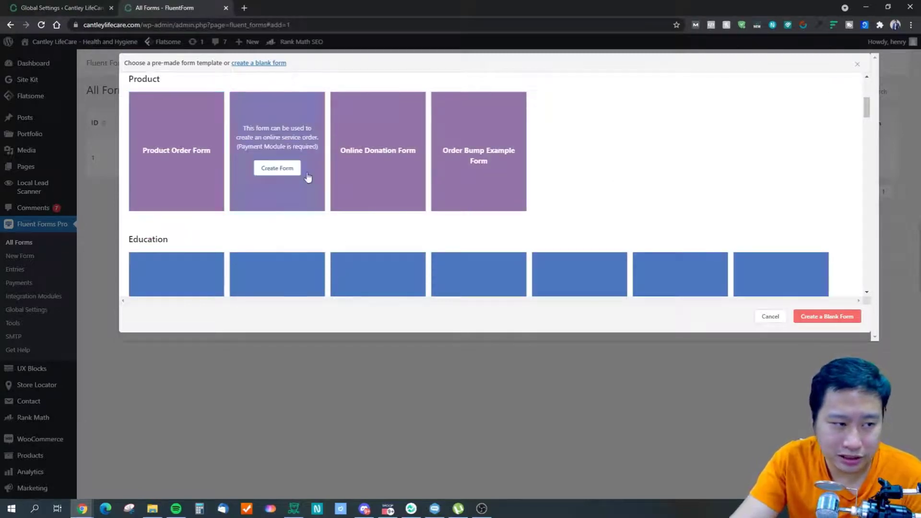
pyautogui.scroll(-3, 422, 211)
pyautogui.scroll(-3, 235, 185)
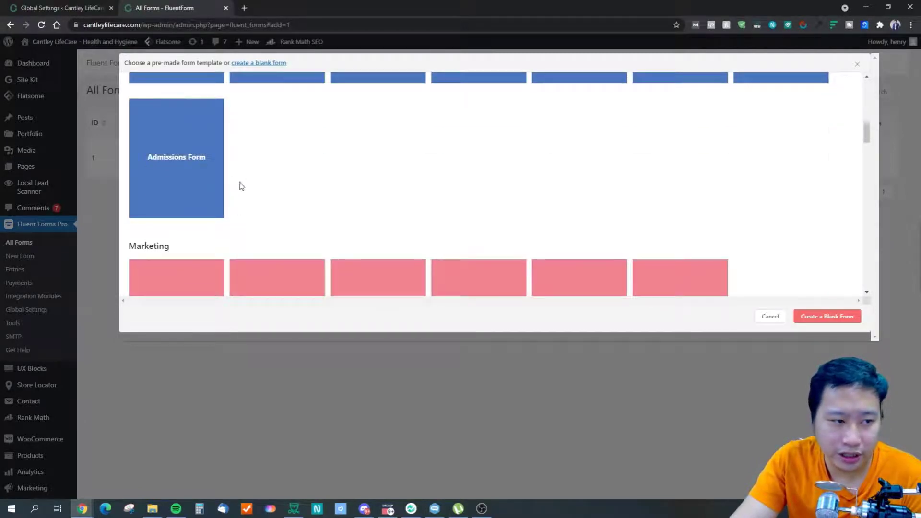
pyautogui.scroll(2, 243, 185)
pyautogui.scroll(-5, 355, 204)
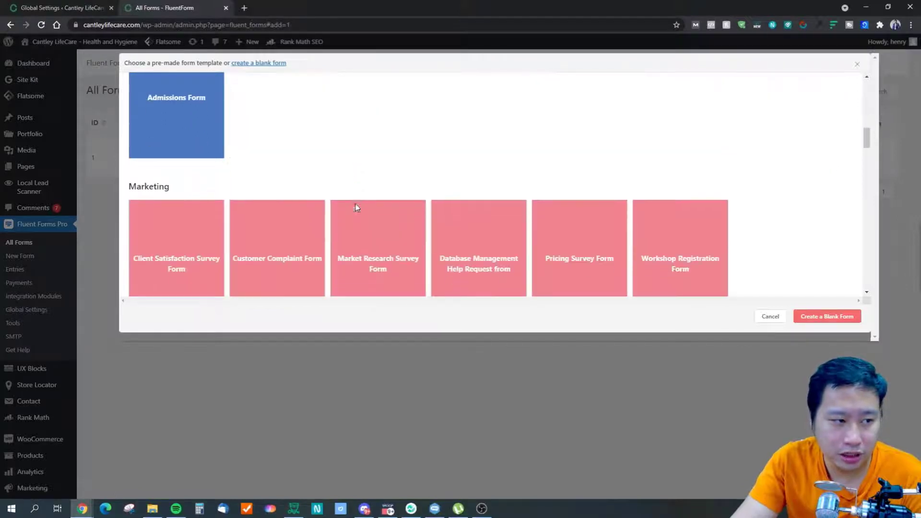
pyautogui.scroll(-3, 317, 192)
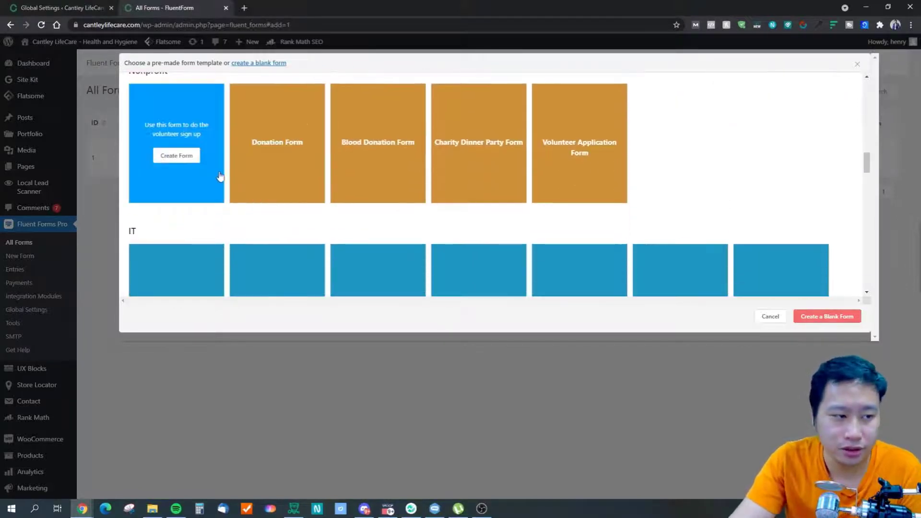
pyautogui.scroll(-1, 480, 201)
pyautogui.scroll(-1, 476, 205)
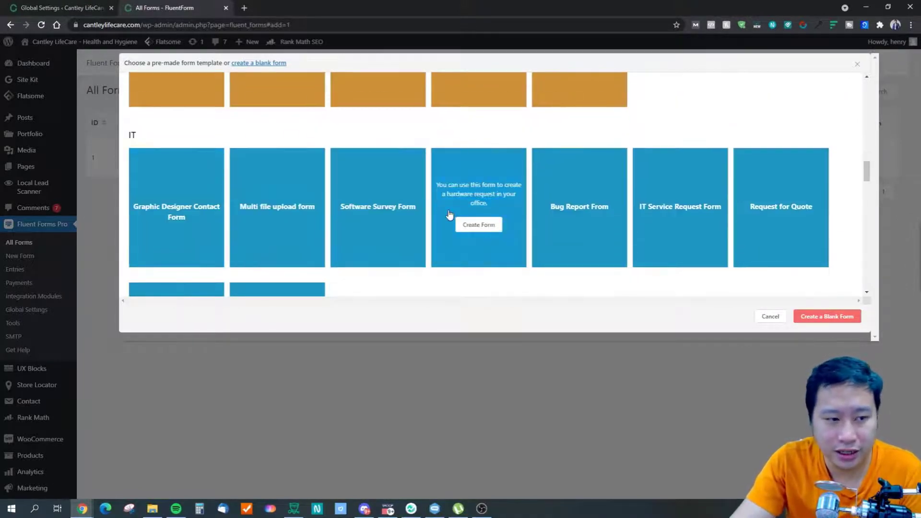
pyautogui.scroll(-3, 331, 183)
pyautogui.scroll(-2, 335, 187)
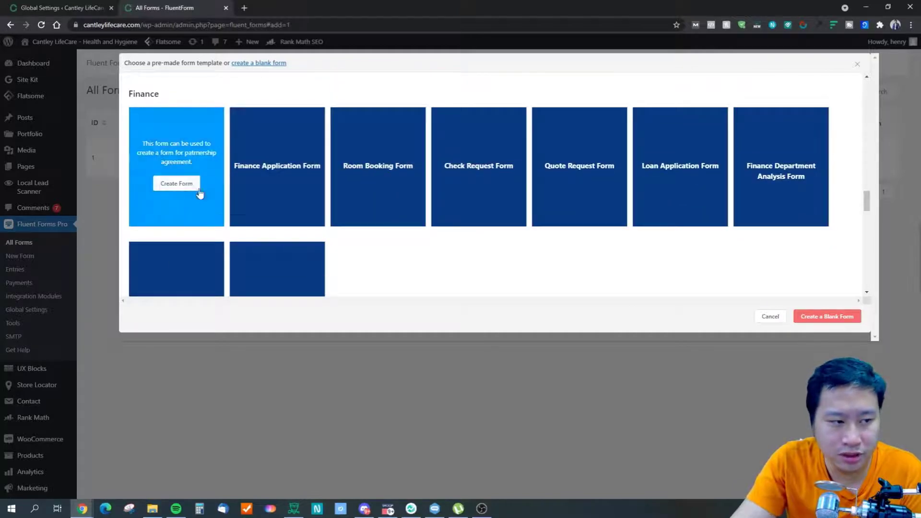
pyautogui.scroll(-6, 255, 198)
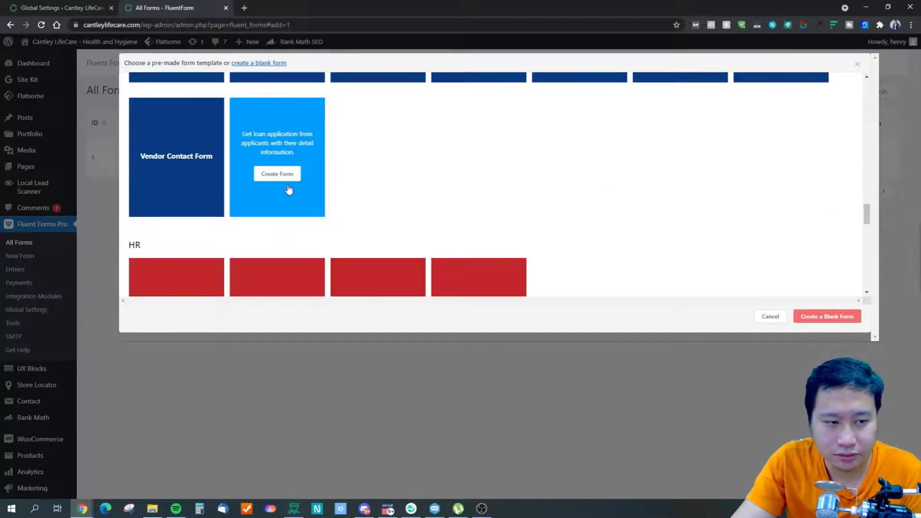
pyautogui.scroll(-8, 314, 205)
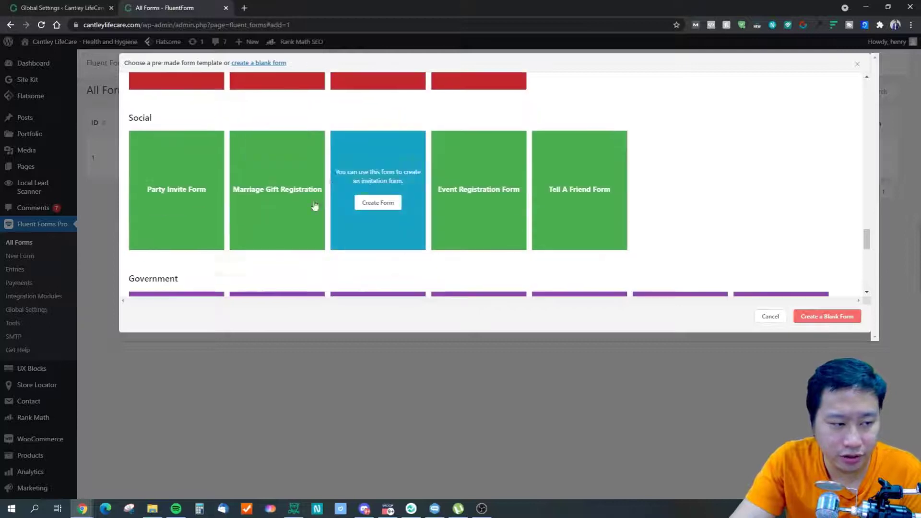
pyautogui.scroll(4, 221, 202)
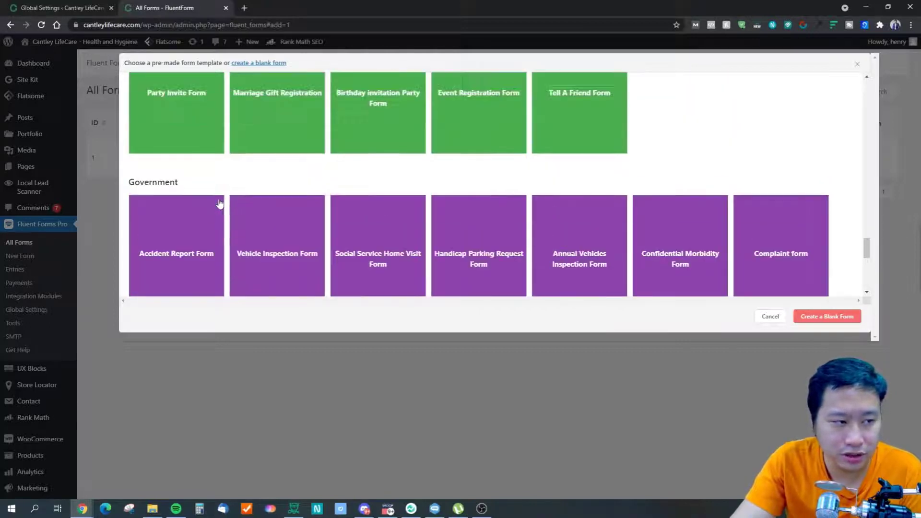
pyautogui.scroll(-3, 220, 201)
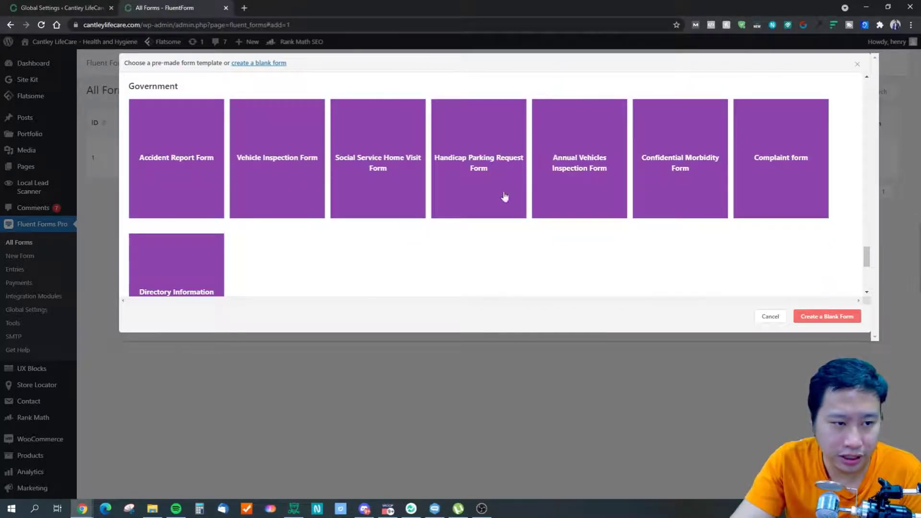
pyautogui.scroll(-5, 237, 199)
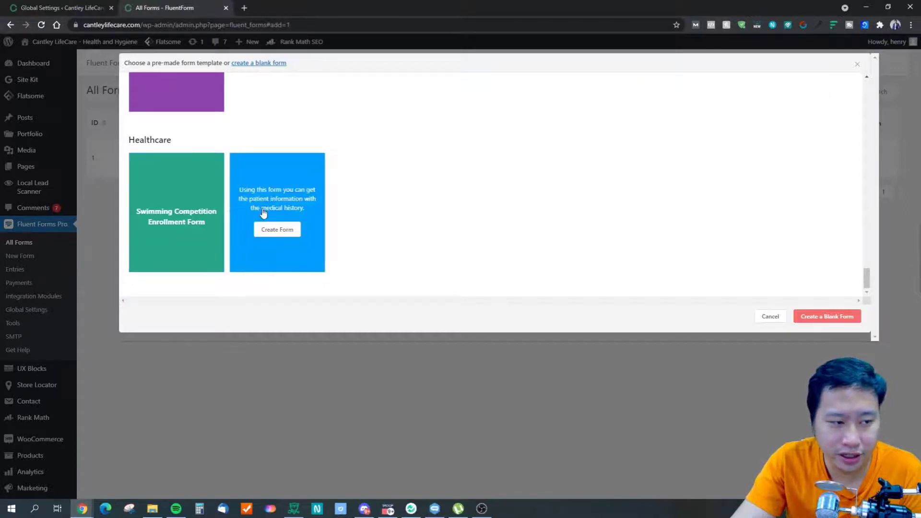
pyautogui.scroll(6, 263, 223)
pyautogui.scroll(10, 857, 247)
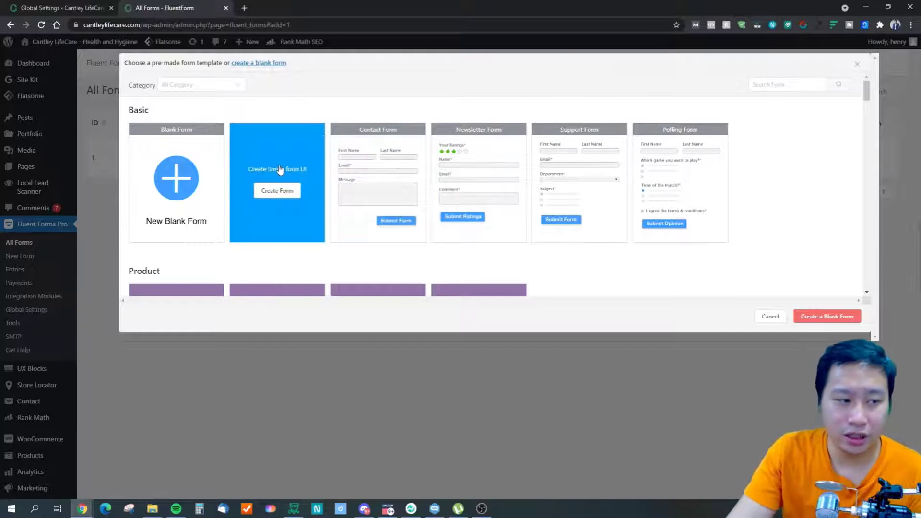
# Create a form from the Conversational Form template and add a Check Box field between Email and Subject.
pyautogui.moveTo(298, 191)
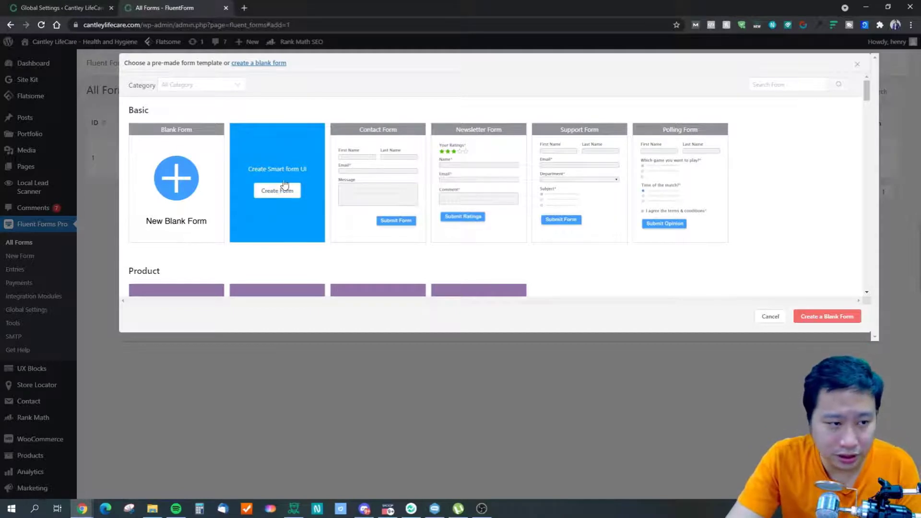
pyautogui.click(289, 192)
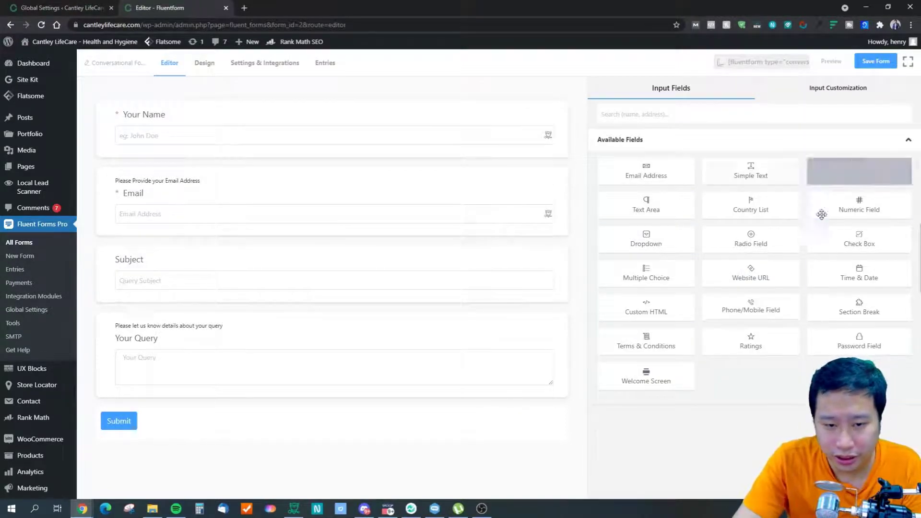
pyautogui.moveTo(814, 247); pyautogui.dragTo(414, 249)
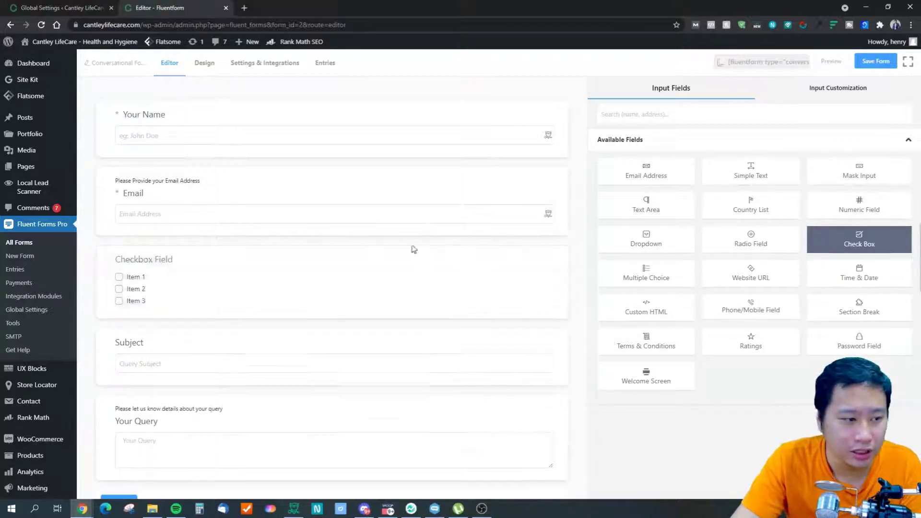
# Add a Radio Field between Email and the Checkbox Field, and delete both the Radio Field and the Checkbox Field from the form.
pyautogui.scroll(-1, 513, 297)
pyautogui.moveTo(751, 240); pyautogui.dragTo(305, 261)
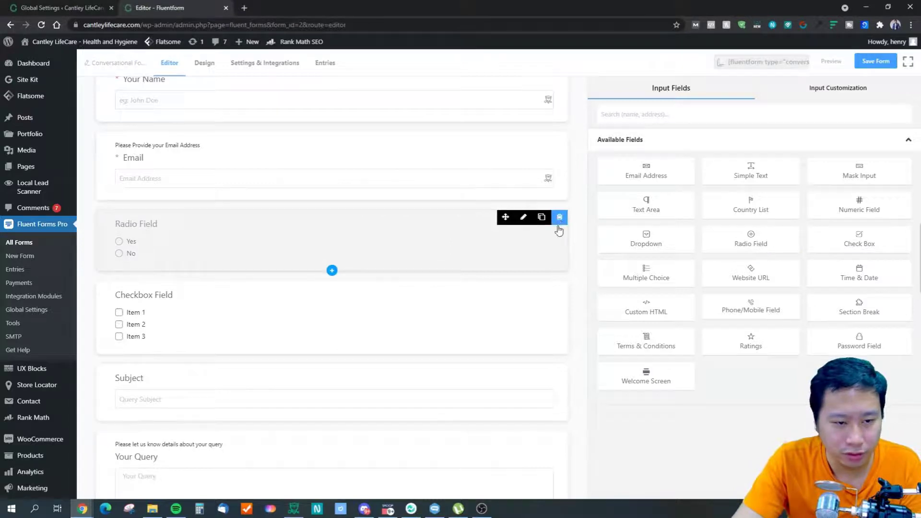
pyautogui.click(559, 220)
pyautogui.click(523, 163)
pyautogui.click(554, 219)
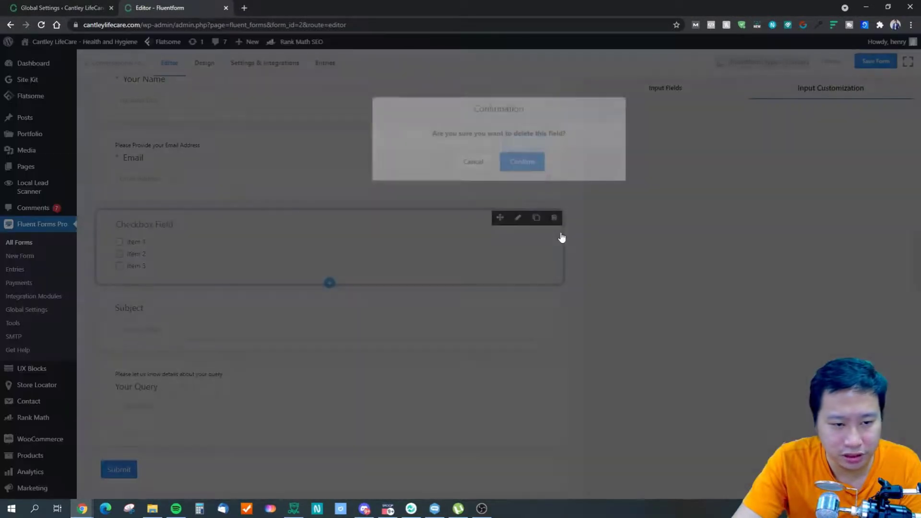
pyautogui.click(534, 167)
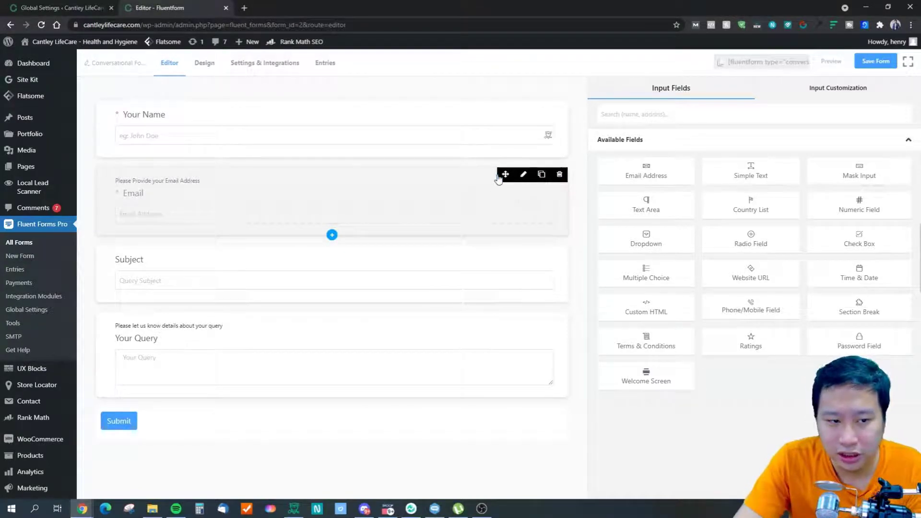
# Duplicate the Email field and delete the copy.
pyautogui.moveTo(505, 253)
pyautogui.mouseDown()
pyautogui.moveTo(504, 181)
pyautogui.moveTo(504, 262)
pyautogui.mouseUp()
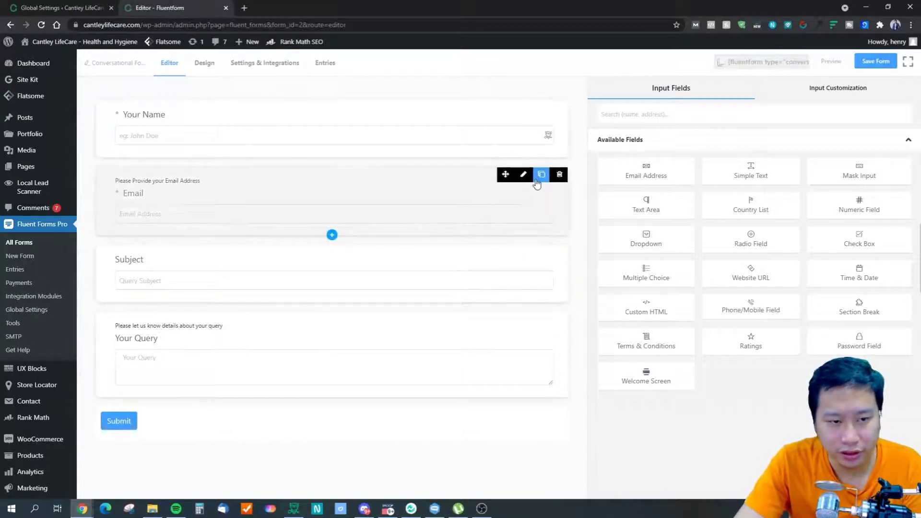
pyautogui.click(542, 174)
pyautogui.click(560, 254)
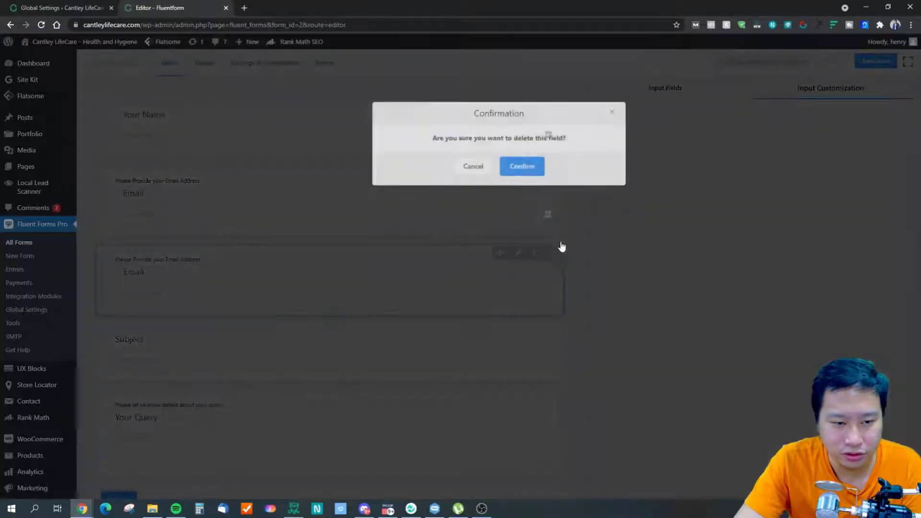
pyautogui.click(522, 166)
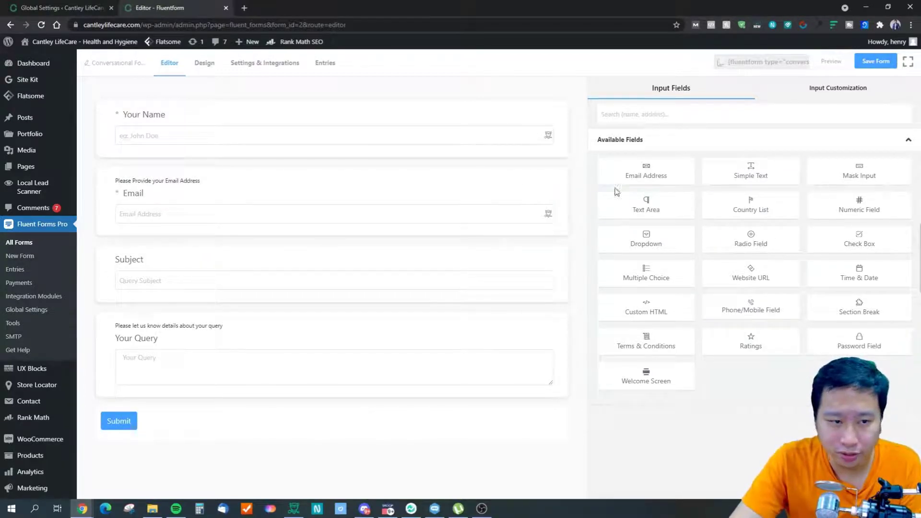
# Open the Email field's customization settings, try out a longer element label, and examine the admin field label.
pyautogui.click(326, 189)
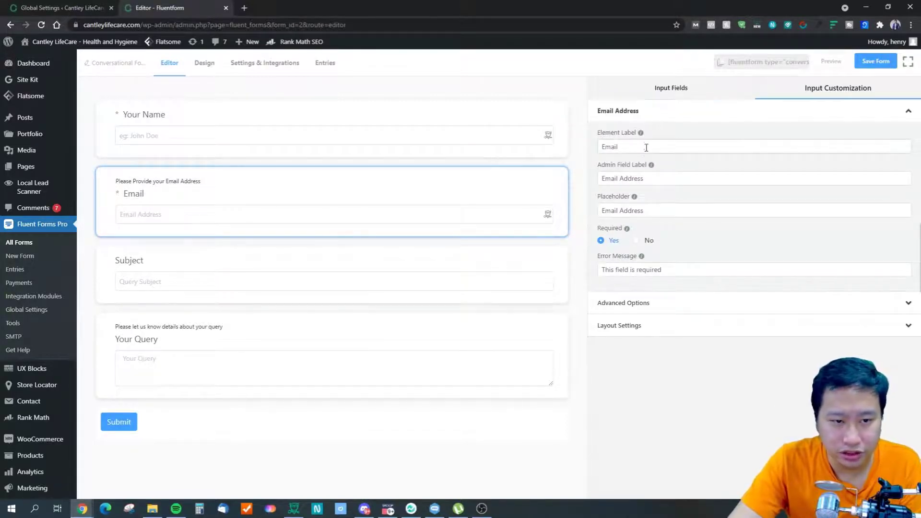
pyautogui.moveTo(658, 179); pyautogui.dragTo(589, 183)
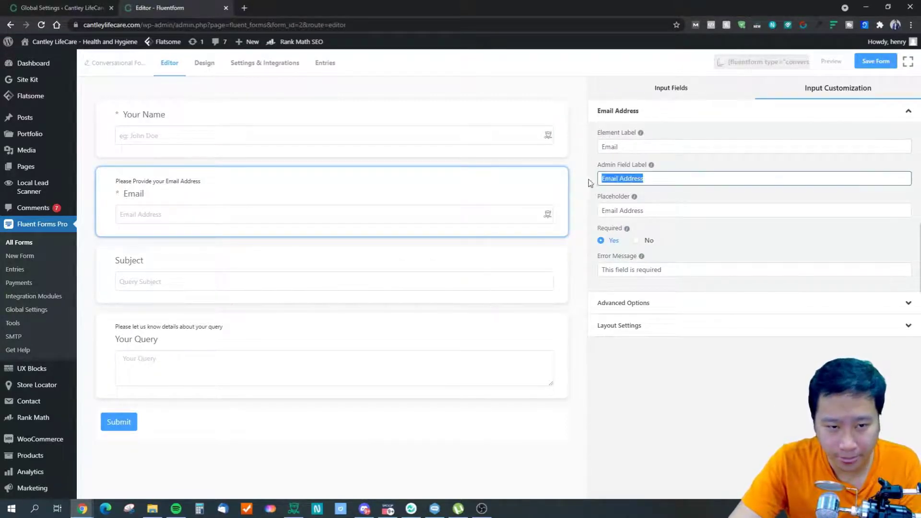
pyautogui.click(640, 143)
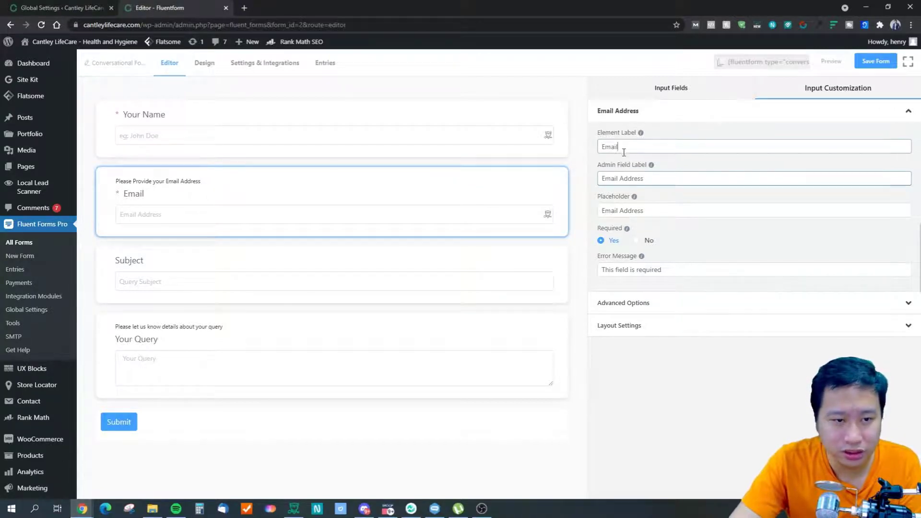
pyautogui.write('Ad')
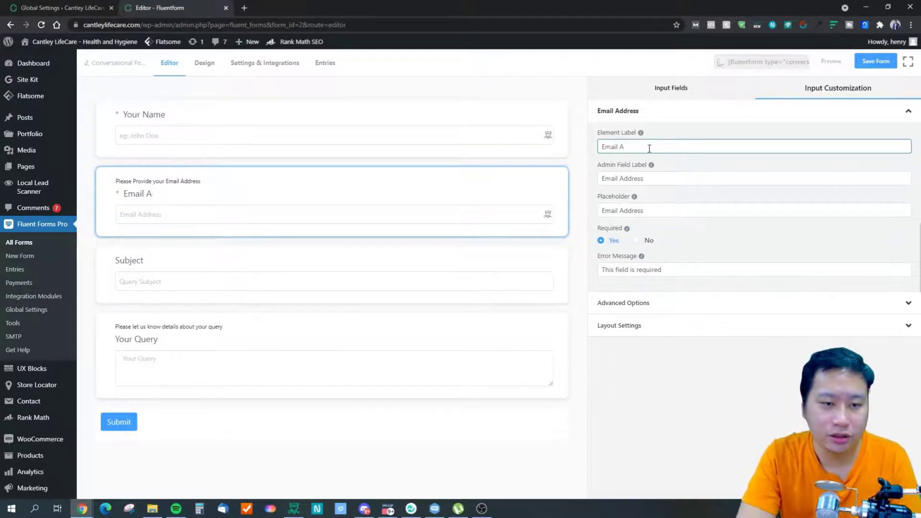
pyautogui.moveTo(653, 179); pyautogui.dragTo(588, 185)
pyautogui.click(651, 180)
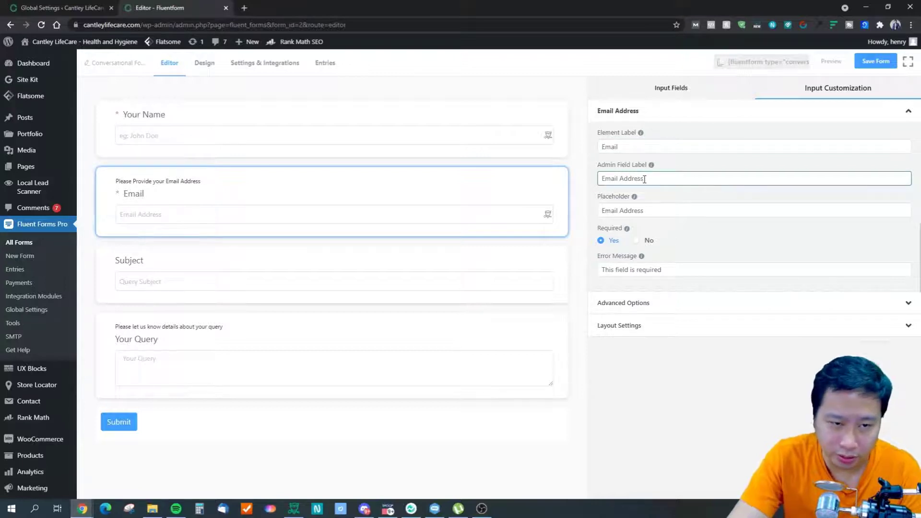
pyautogui.tripleClick(652, 181)
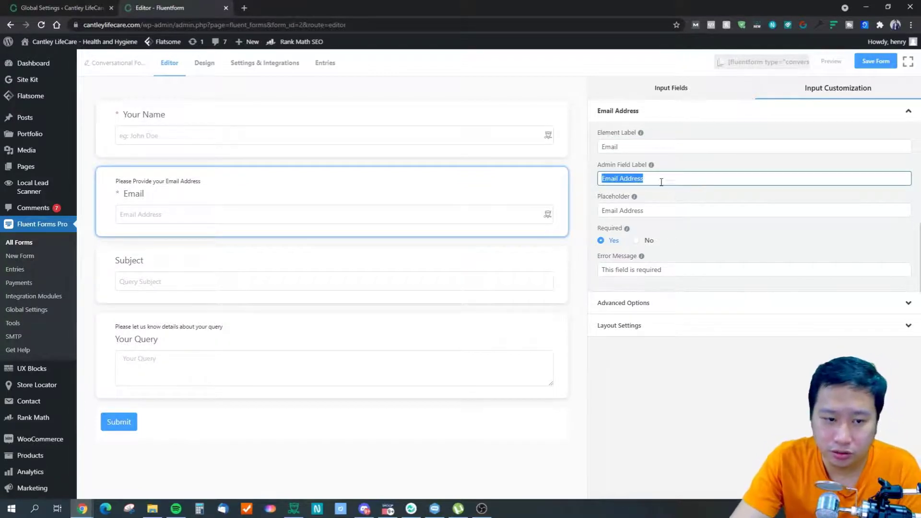
pyautogui.click(661, 182)
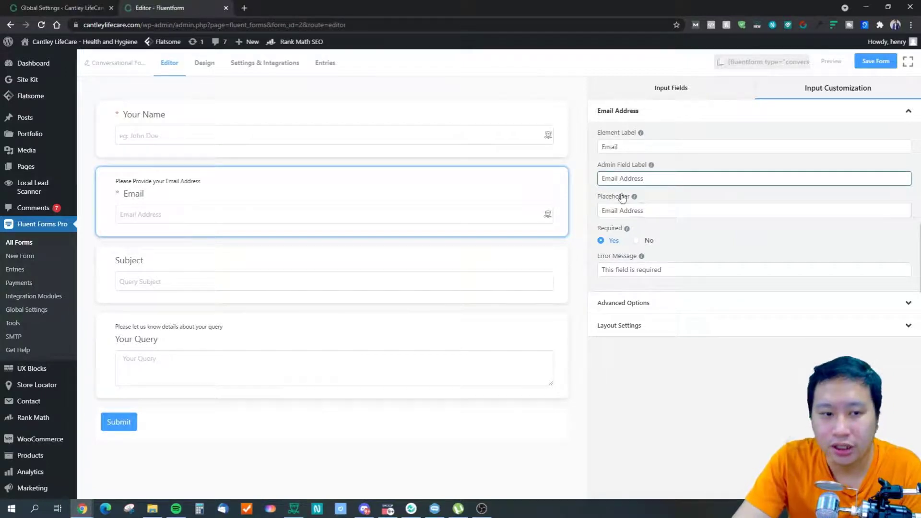
pyautogui.moveTo(652, 166)
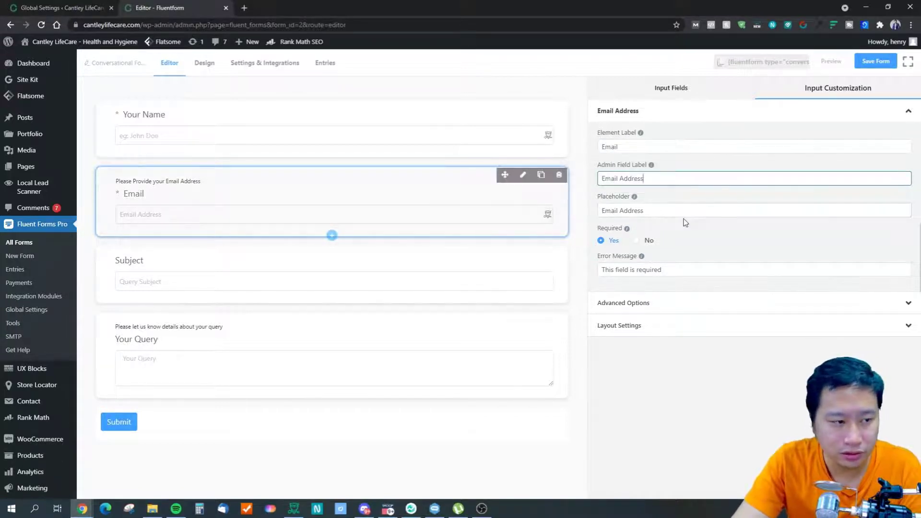
# Replace the Email field's placeholder with a sample email address.
pyautogui.moveTo(654, 212); pyautogui.dragTo(595, 219)
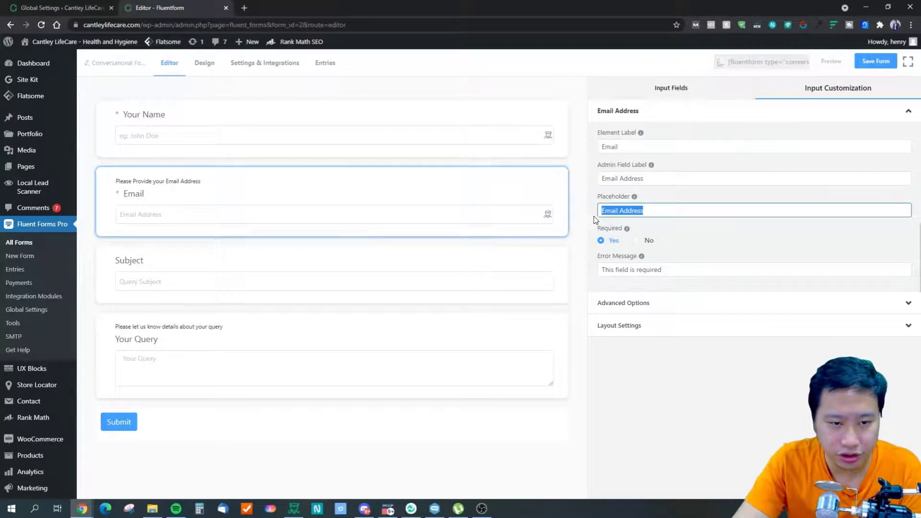
pyautogui.write('abc@xyz.com')
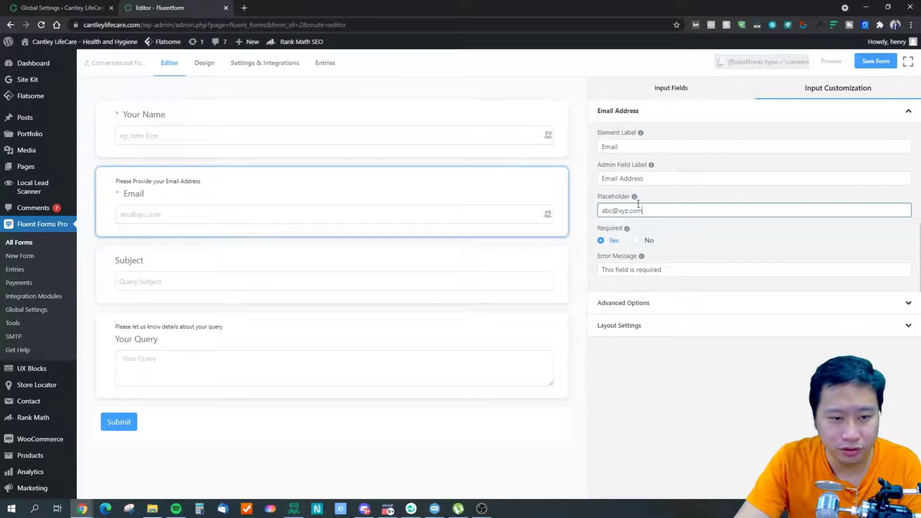
pyautogui.moveTo(666, 212); pyautogui.dragTo(587, 216)
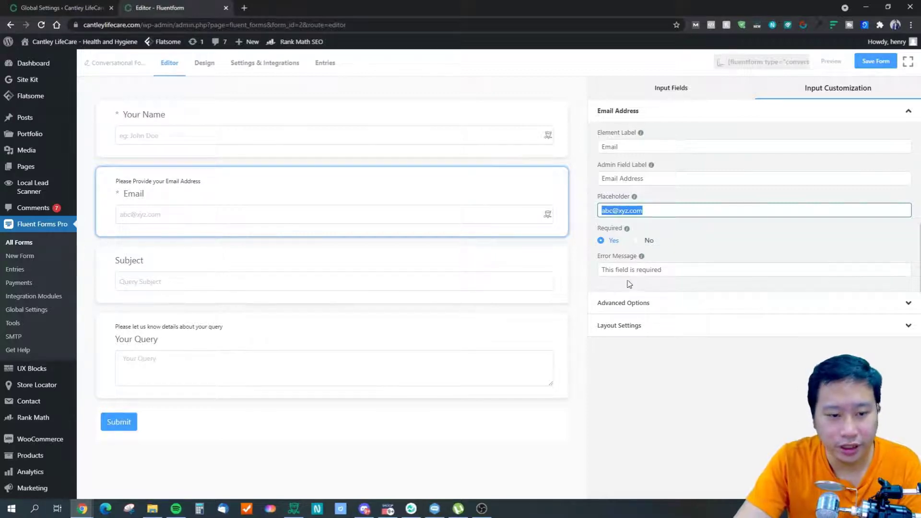
# Examine the Email field's Required setting and its error message text.
pyautogui.click(676, 269)
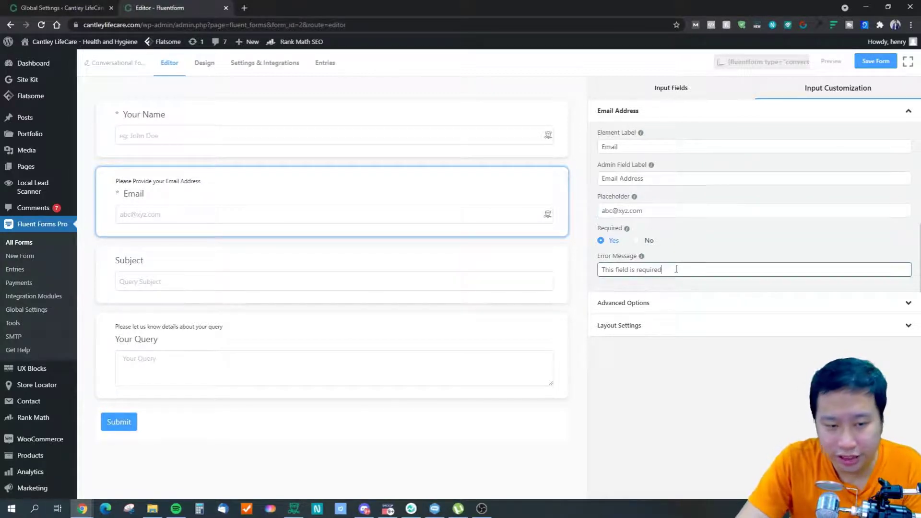
pyautogui.click(636, 240)
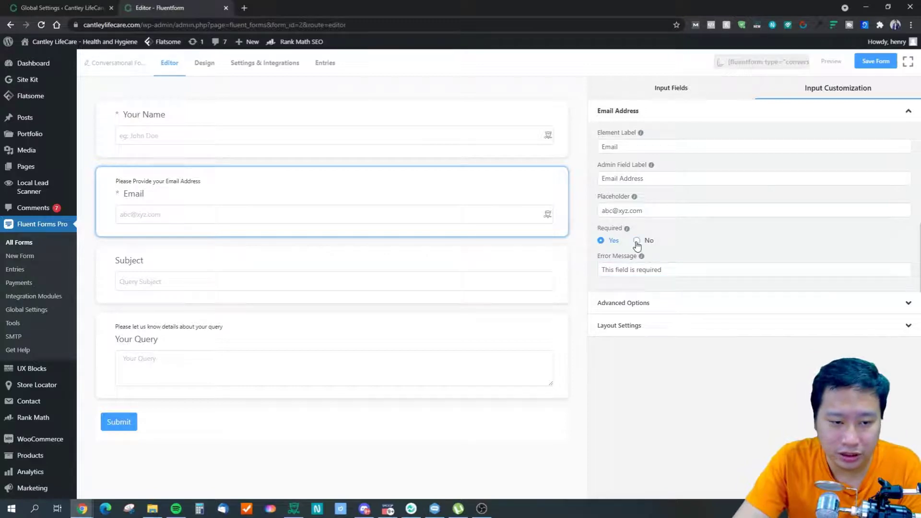
pyautogui.click(602, 241)
pyautogui.moveTo(683, 272); pyautogui.dragTo(594, 280)
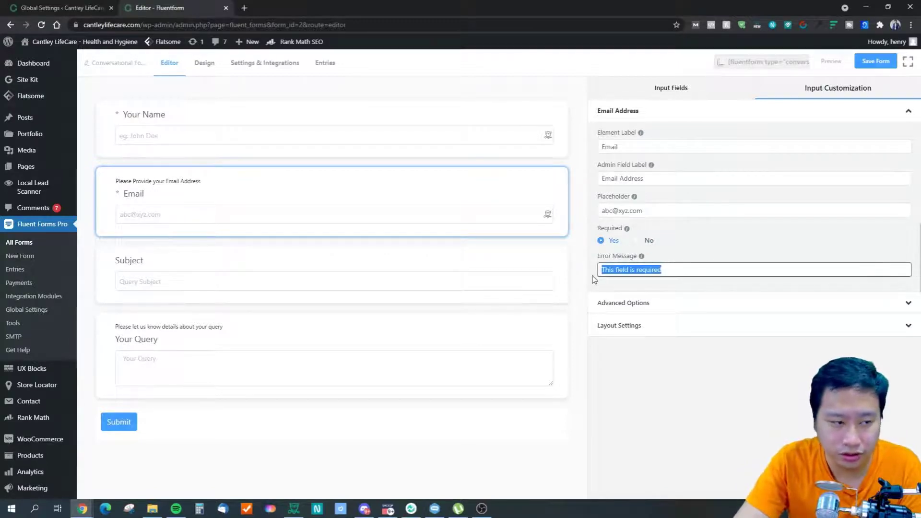
pyautogui.click(648, 273)
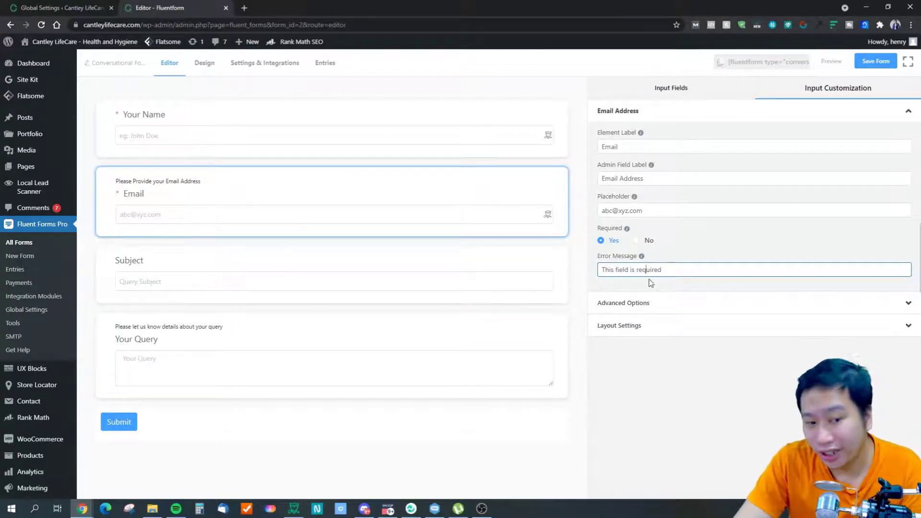
# Review the Email field's default value, help message and name attribute, and switch Conditional Logic on and back to No.
pyautogui.click(642, 303)
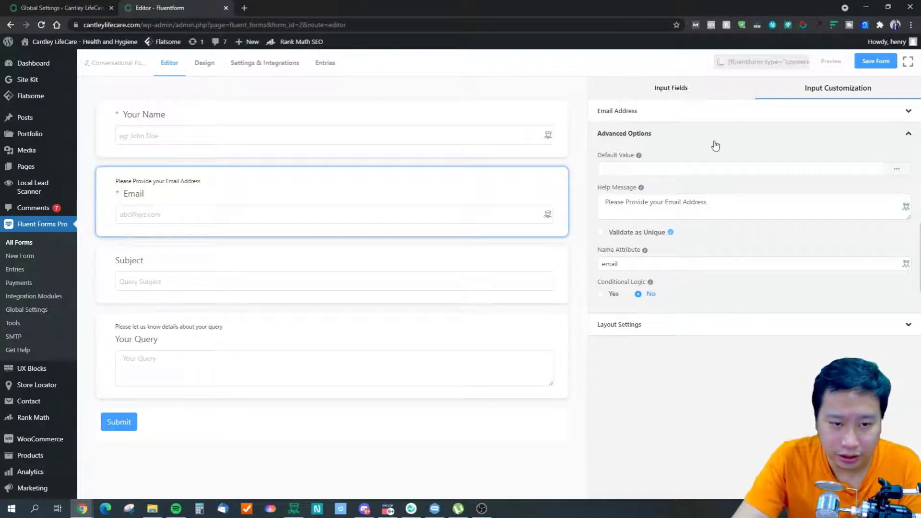
pyautogui.click(630, 171)
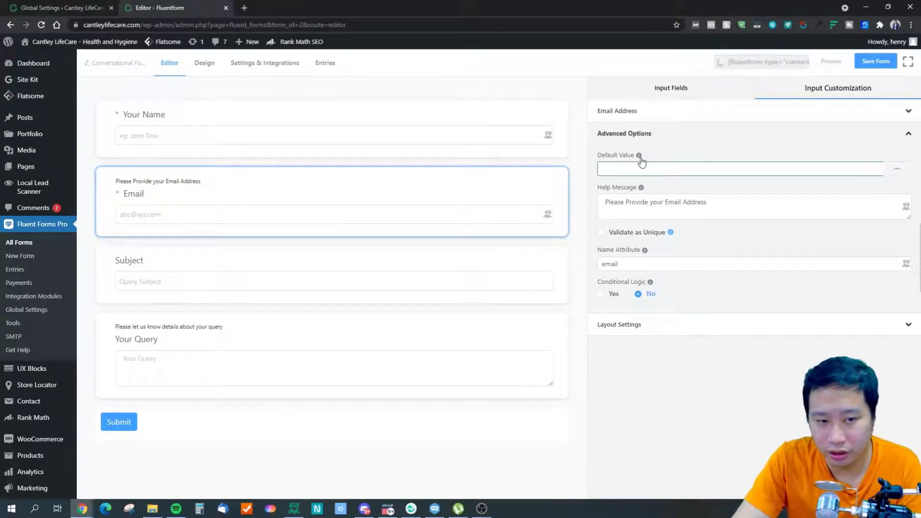
pyautogui.moveTo(642, 162)
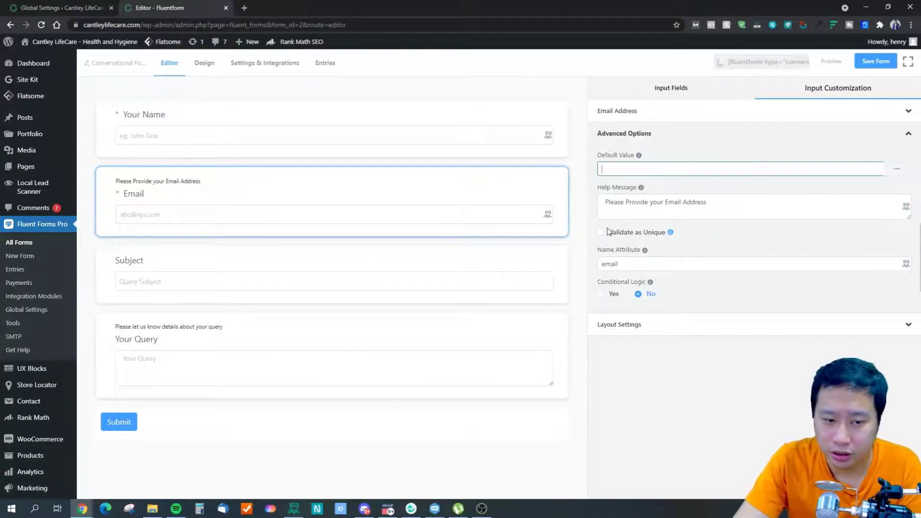
pyautogui.click(696, 207)
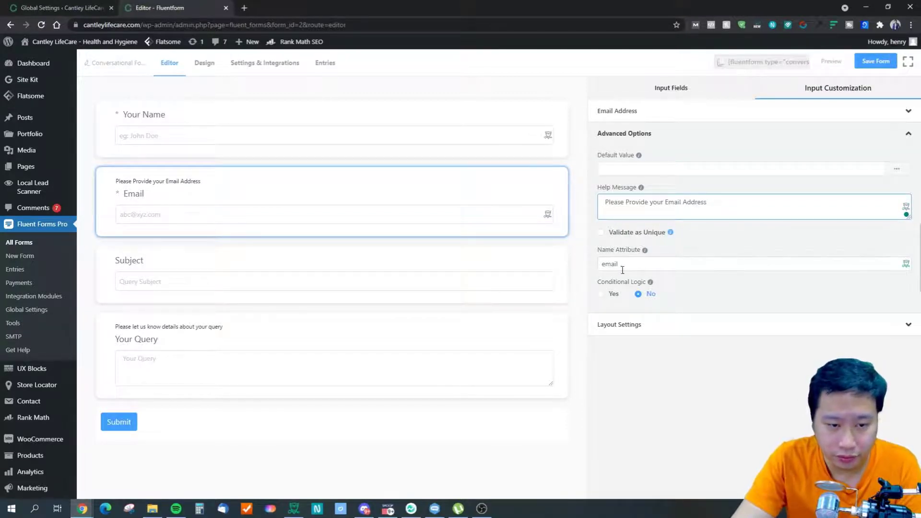
pyautogui.moveTo(644, 257)
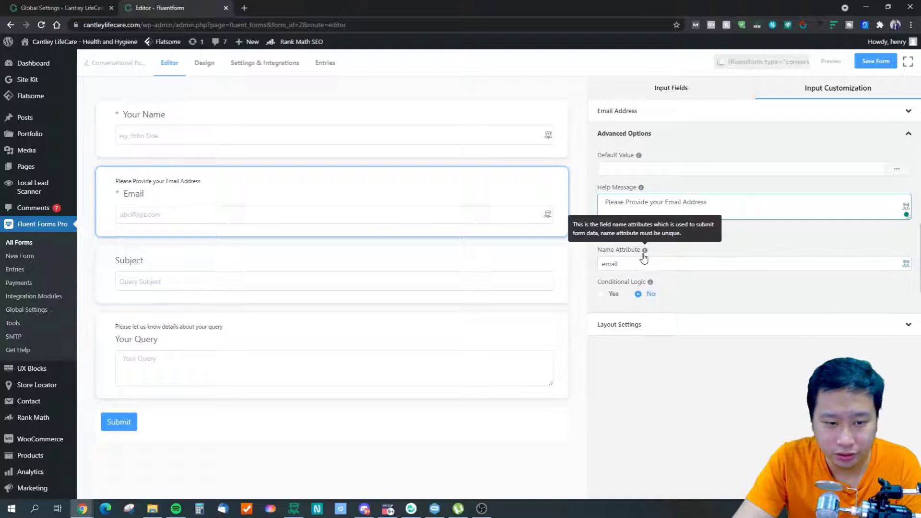
pyautogui.click(601, 295)
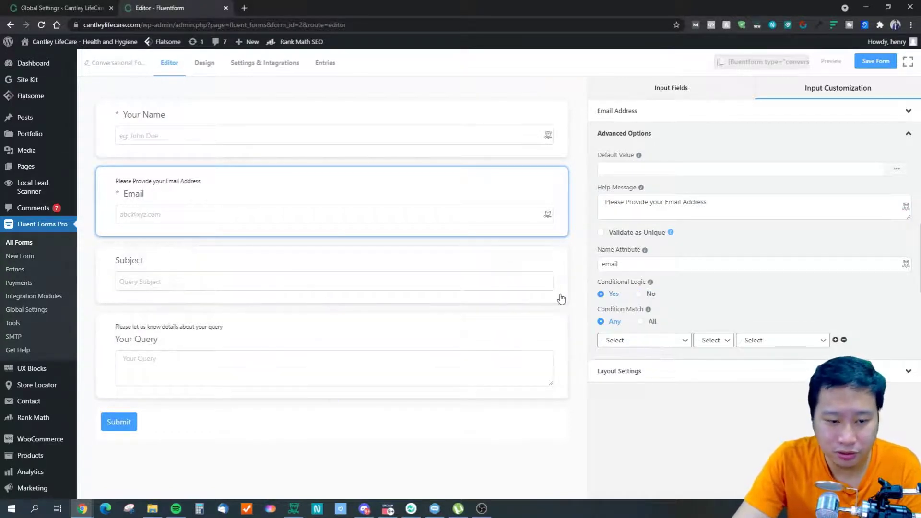
pyautogui.click(639, 295)
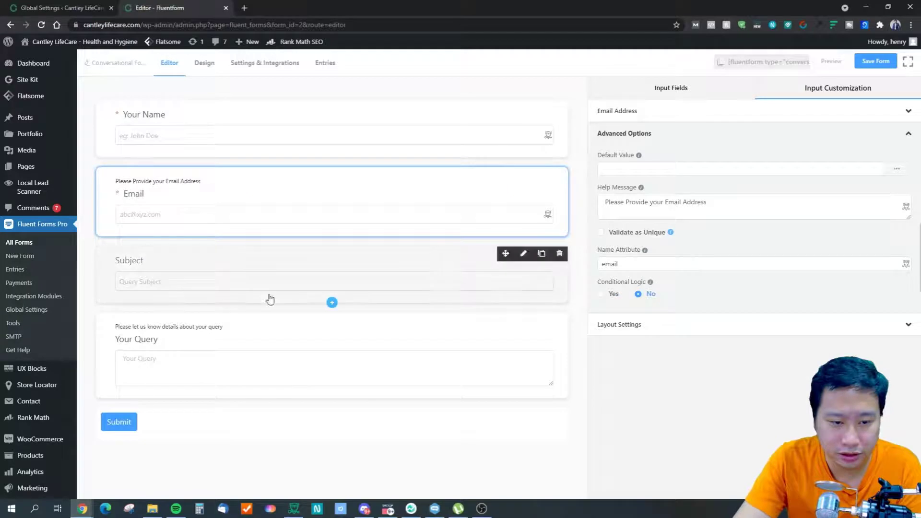
# Try a Conditional Logic rule on the Subject field that matches any condition where Email includes a value.
pyautogui.click(222, 267)
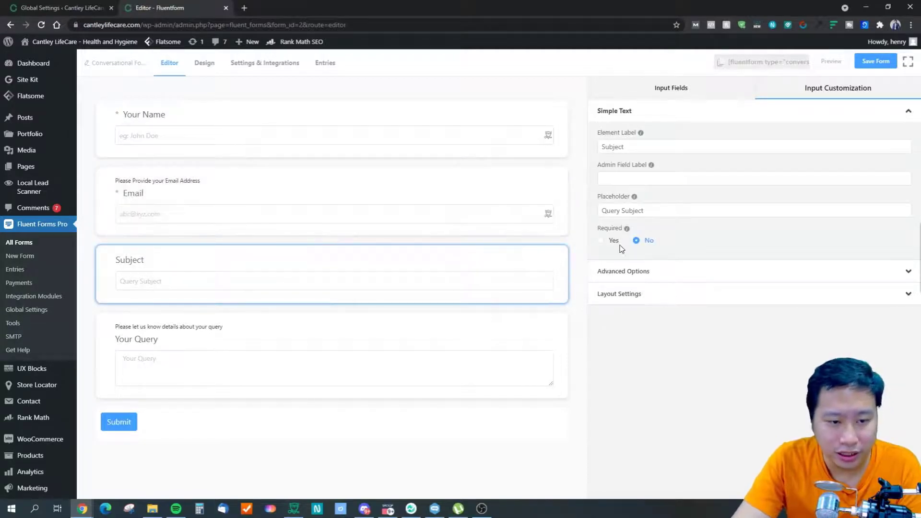
pyautogui.click(619, 279)
pyautogui.click(601, 327)
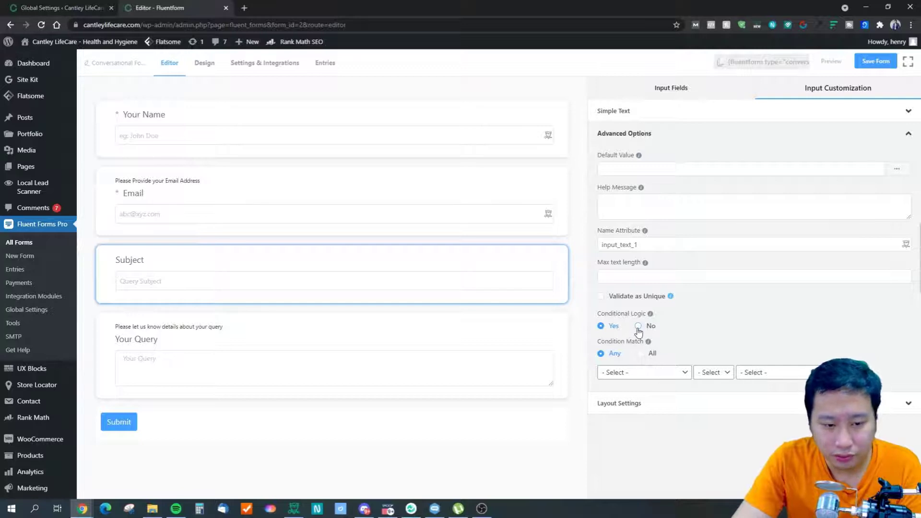
pyautogui.click(651, 378)
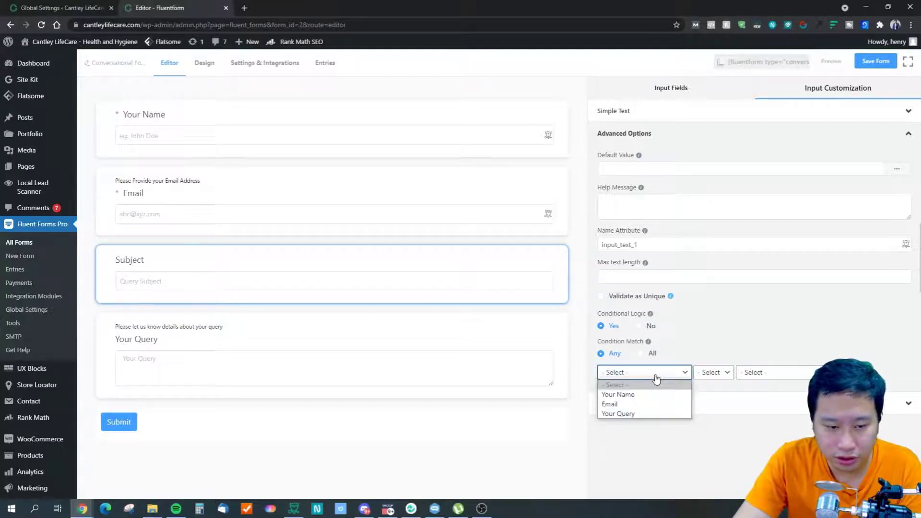
pyautogui.click(619, 406)
pyautogui.click(715, 379)
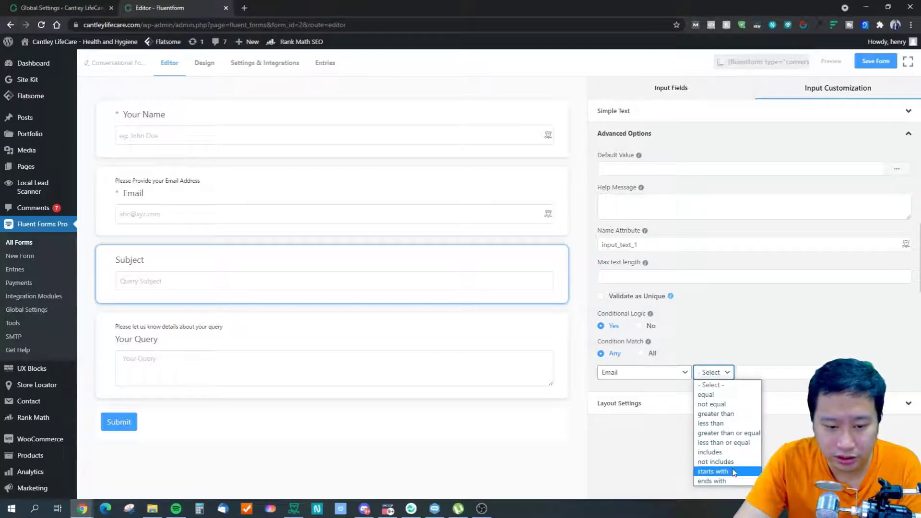
pyautogui.click(718, 452)
pyautogui.click(723, 371)
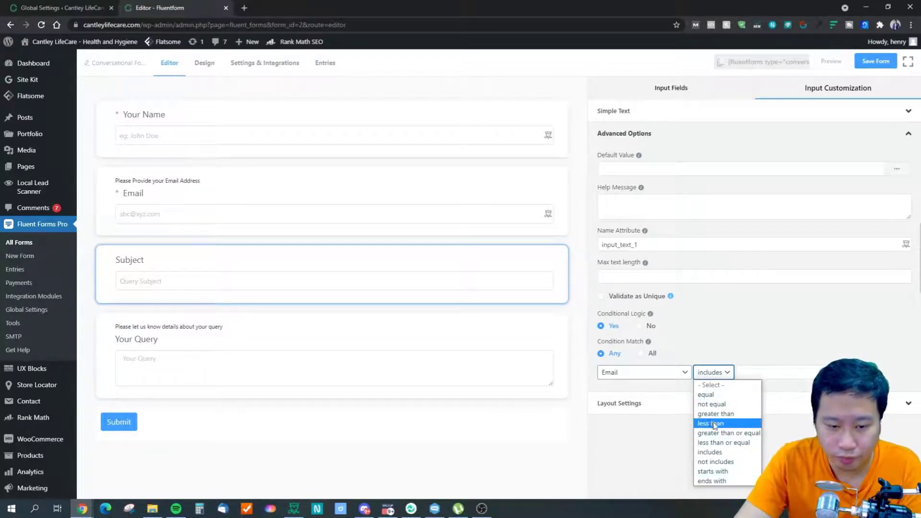
pyautogui.click(716, 452)
pyautogui.click(771, 372)
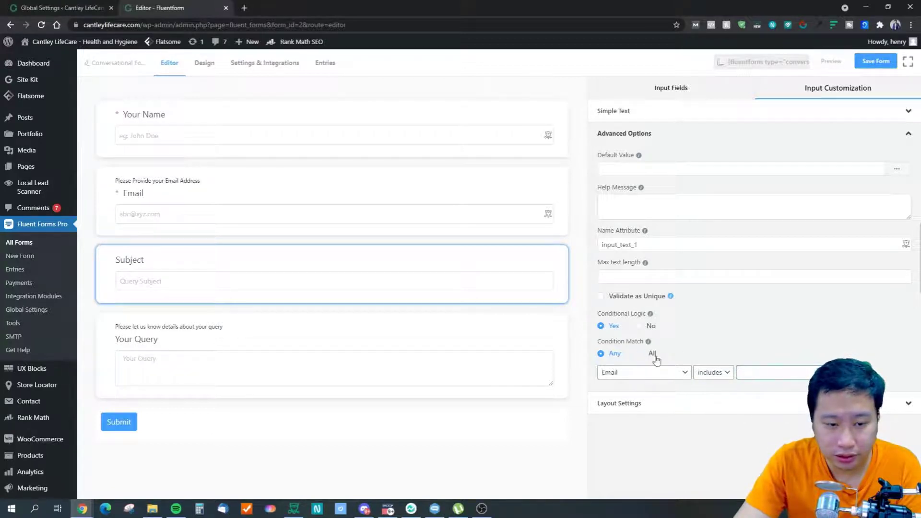
# Review the Subject field's condition operators and the Email field's settings, and set the Subject field's Conditional Logic back to No.
pyautogui.moveTo(652, 316)
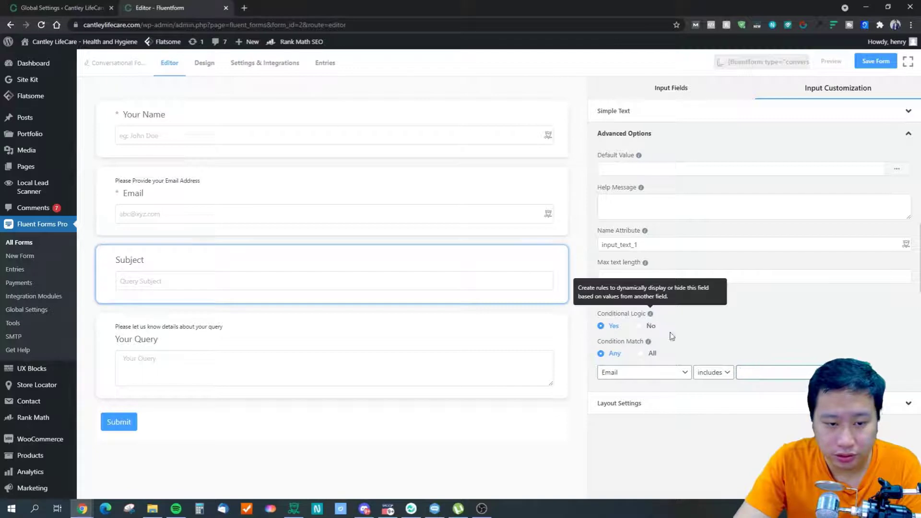
pyautogui.click(714, 372)
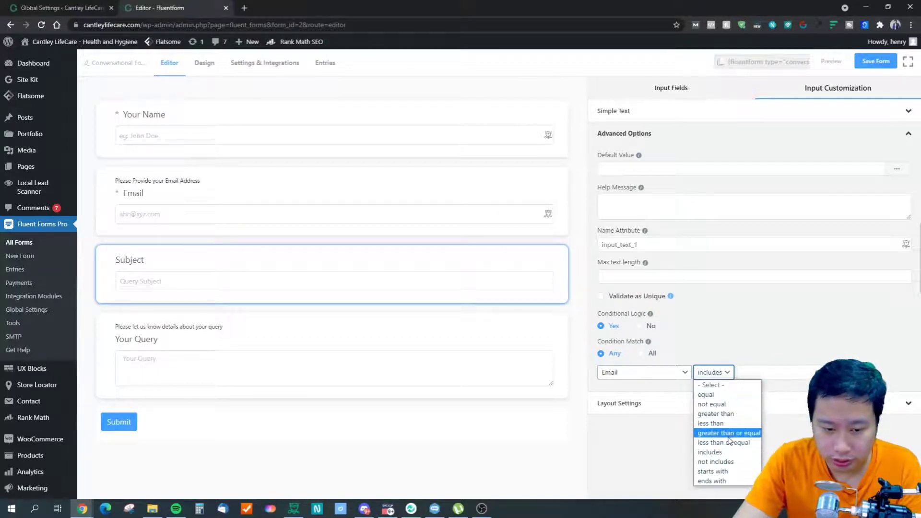
pyautogui.click(462, 303)
pyautogui.click(212, 197)
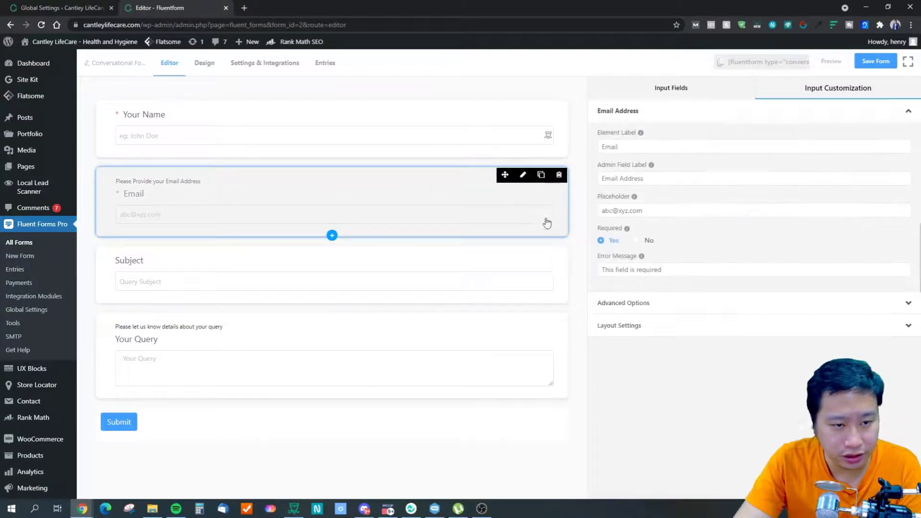
pyautogui.click(377, 266)
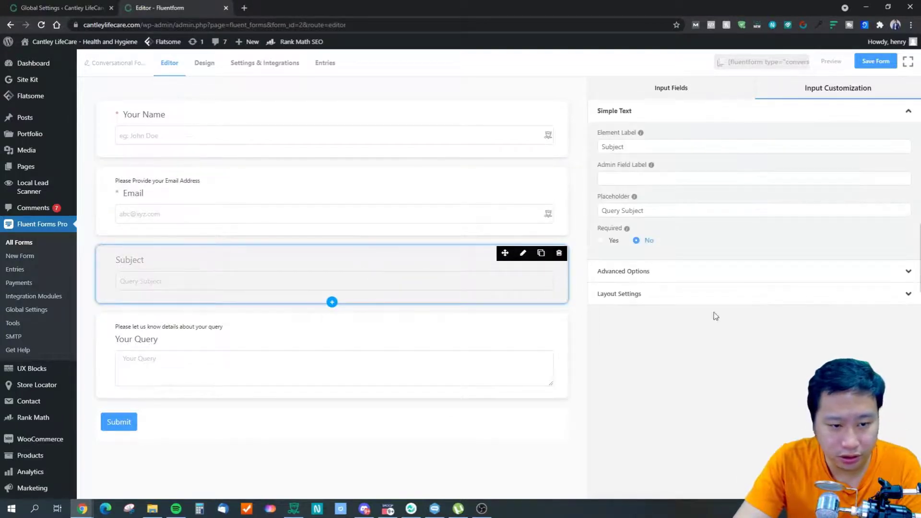
pyautogui.click(684, 271)
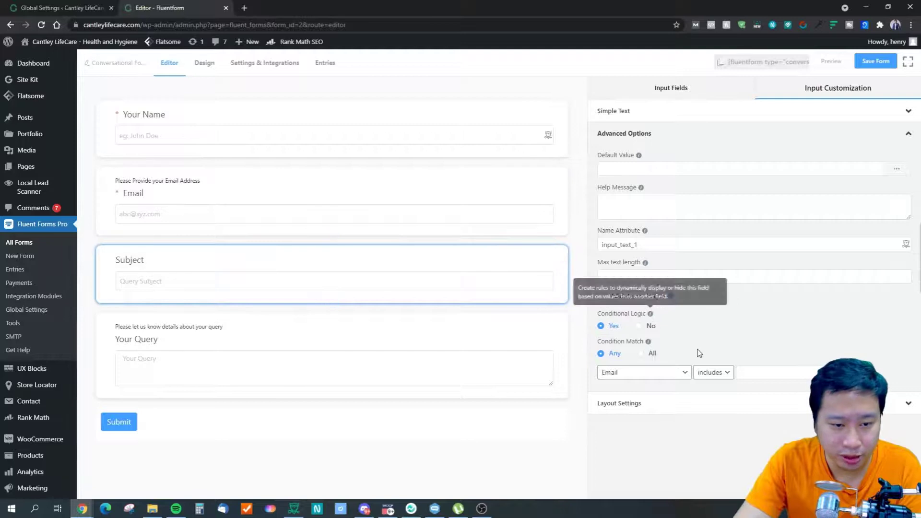
pyautogui.click(643, 326)
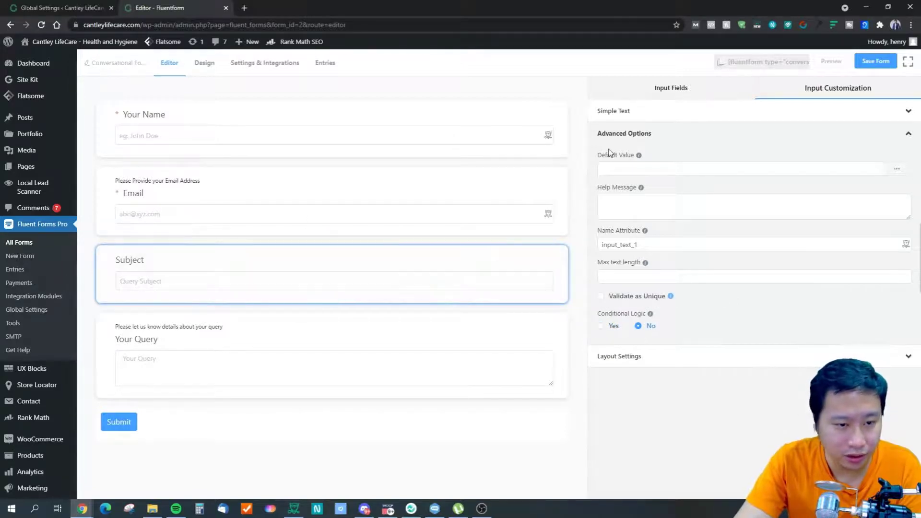
# Add a Ratings field between Subject and Your Query, and open its advanced options.
pyautogui.click(632, 93)
pyautogui.moveTo(753, 343); pyautogui.dragTo(263, 333)
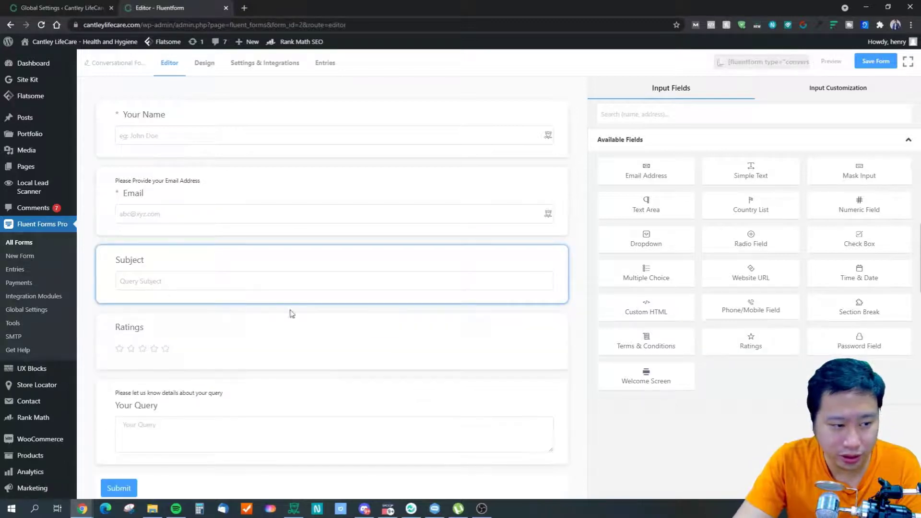
pyautogui.click(222, 331)
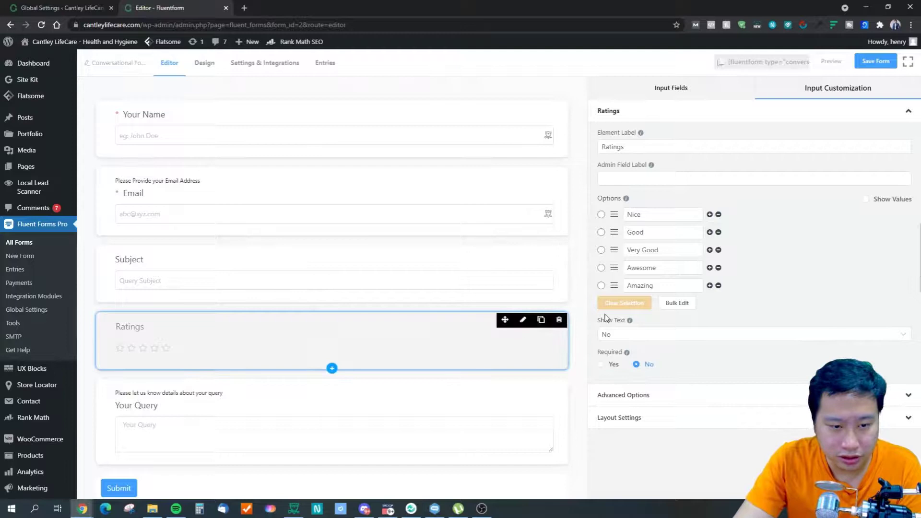
pyautogui.click(637, 405)
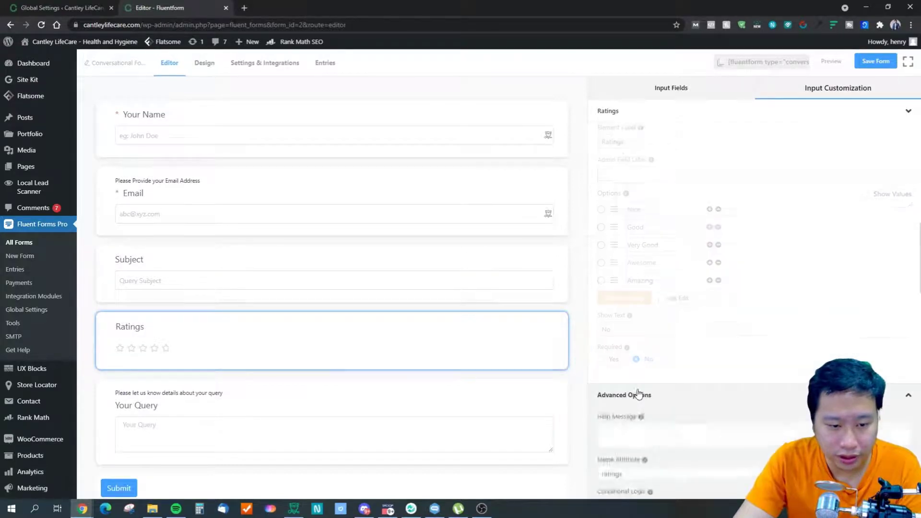
# Enable Conditional Logic on the Your Query field and start a rule for Ratings with the equal operator.
pyautogui.click(328, 406)
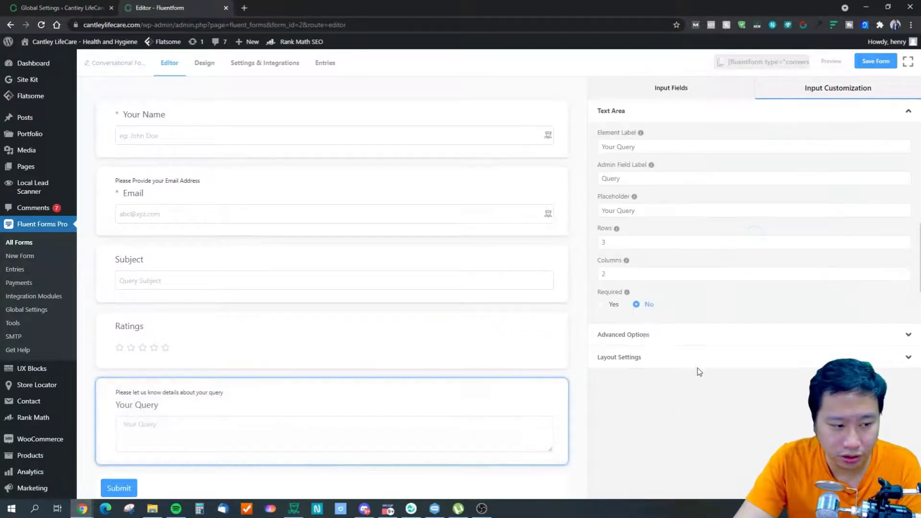
pyautogui.click(660, 338)
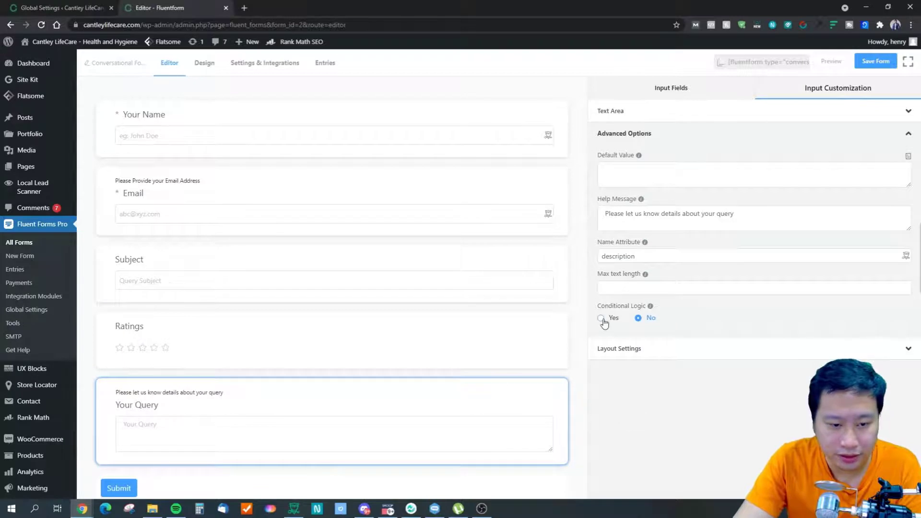
pyautogui.click(601, 318)
pyautogui.click(639, 365)
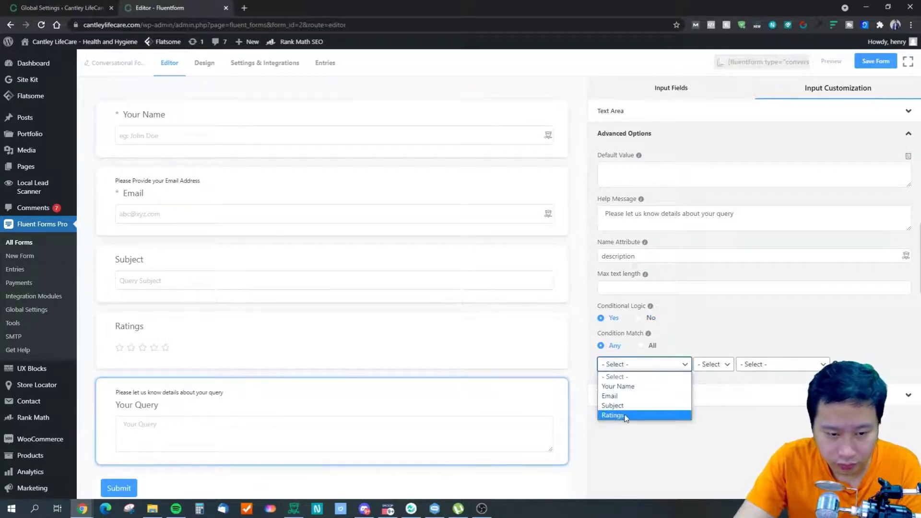
pyautogui.click(624, 416)
pyautogui.click(722, 364)
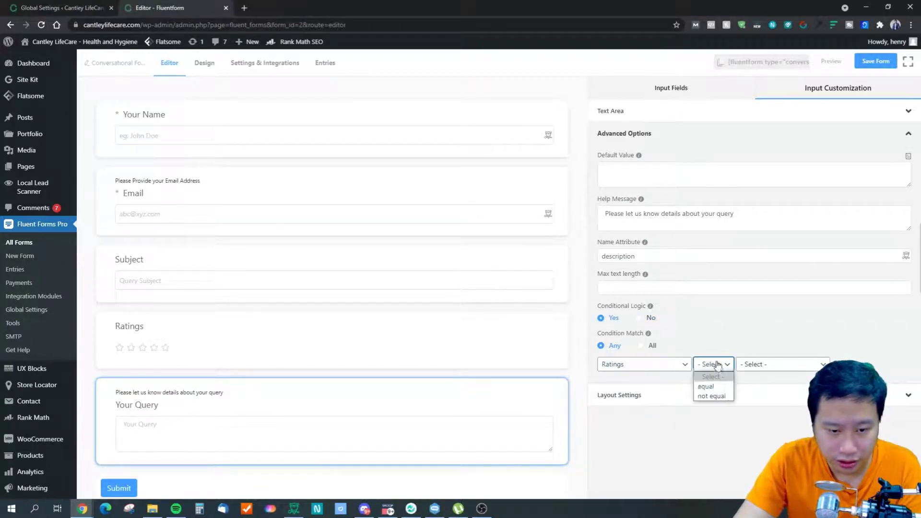
pyautogui.click(717, 387)
pyautogui.click(761, 366)
pyautogui.click(745, 376)
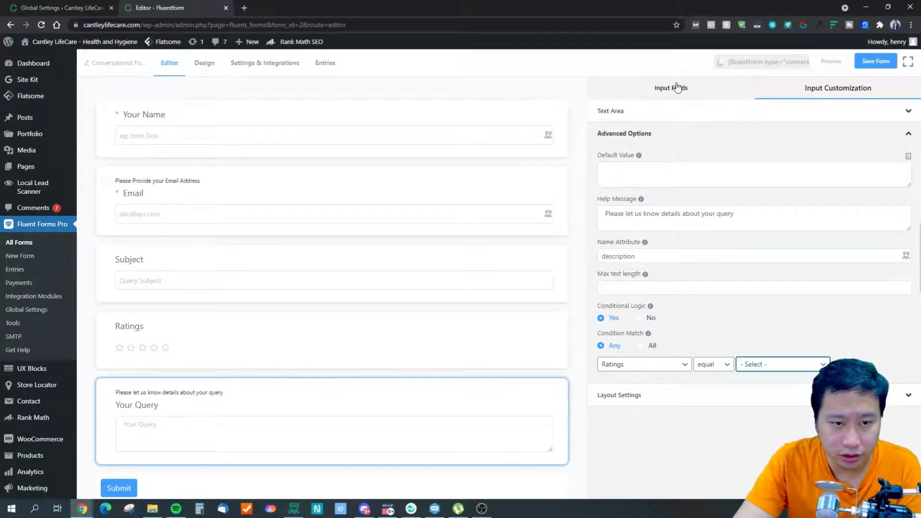
# Show the option values of the Ratings field and make the field required.
pyautogui.click(370, 323)
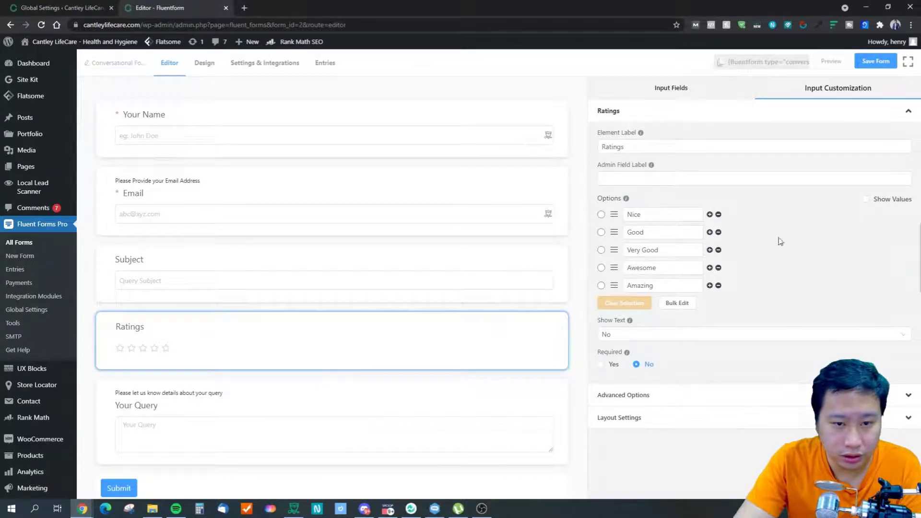
pyautogui.click(866, 201)
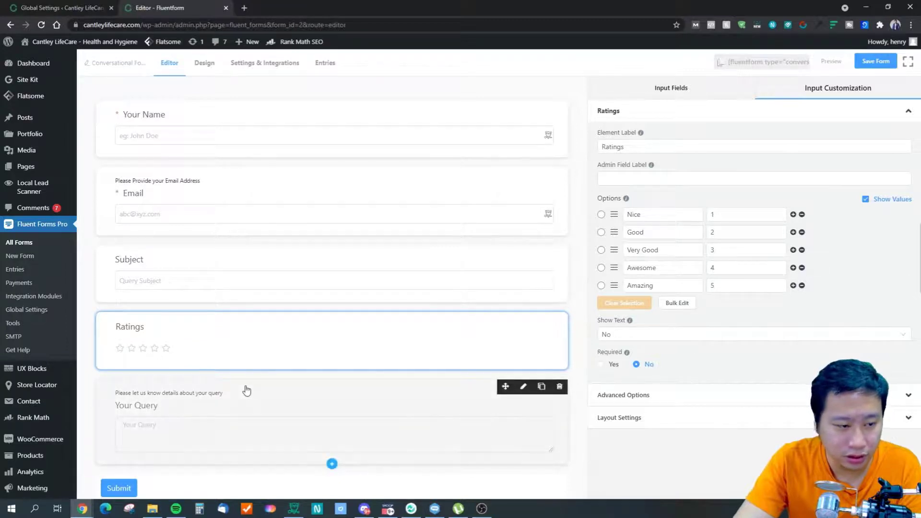
pyautogui.click(602, 365)
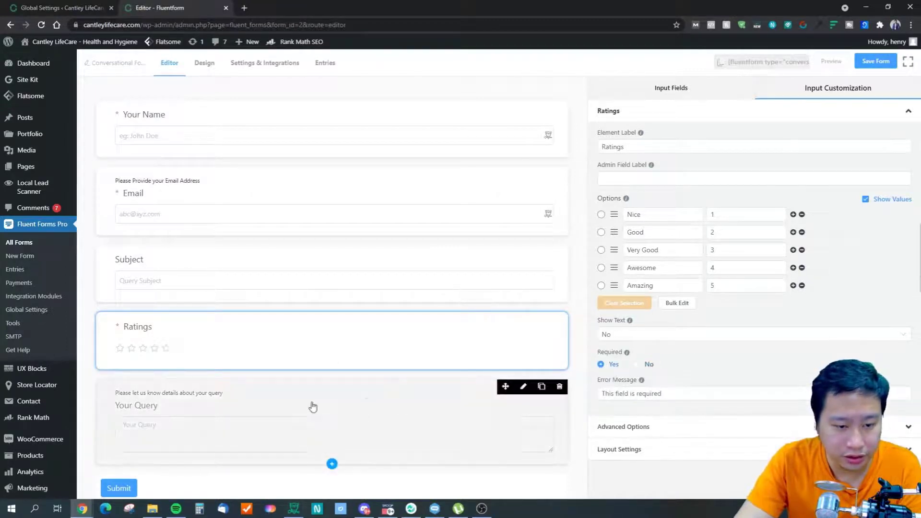
# Set the Your Query field's condition to Ratings not equal to Amazing.
pyautogui.click(312, 407)
pyautogui.click(664, 336)
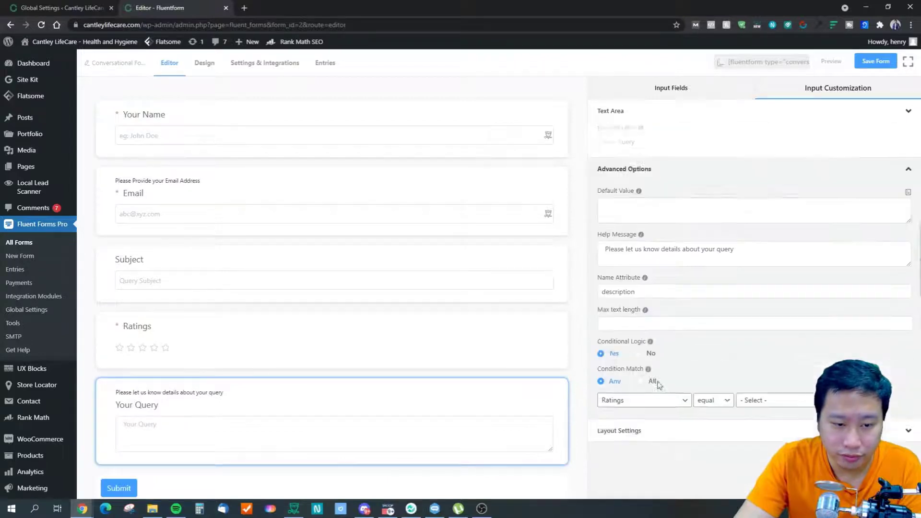
pyautogui.click(767, 367)
pyautogui.click(746, 366)
pyautogui.click(720, 368)
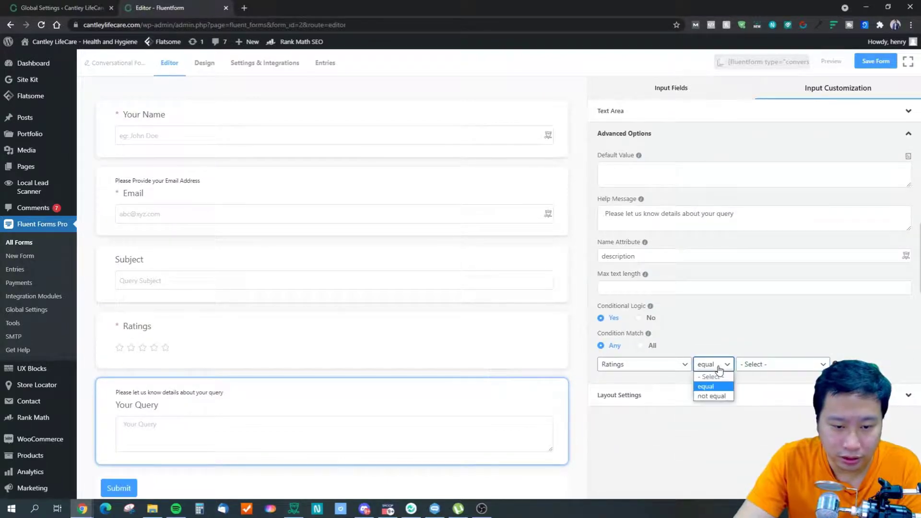
pyautogui.click(757, 366)
pyautogui.click(760, 369)
pyautogui.click(760, 370)
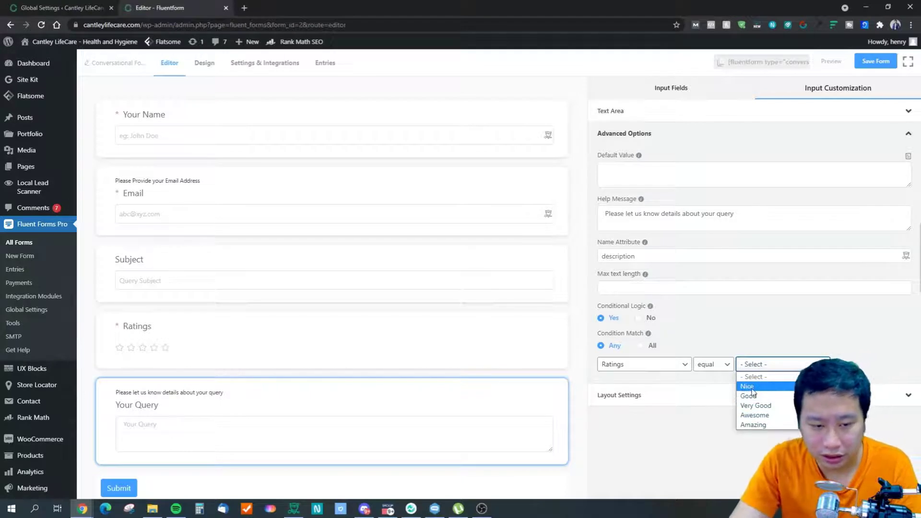
pyautogui.click(710, 367)
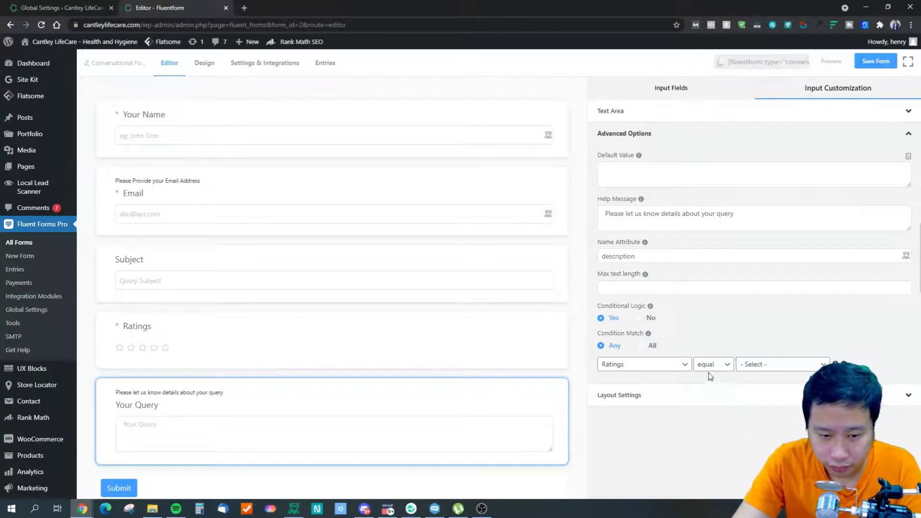
pyautogui.click(710, 367)
pyautogui.click(713, 395)
pyautogui.click(763, 368)
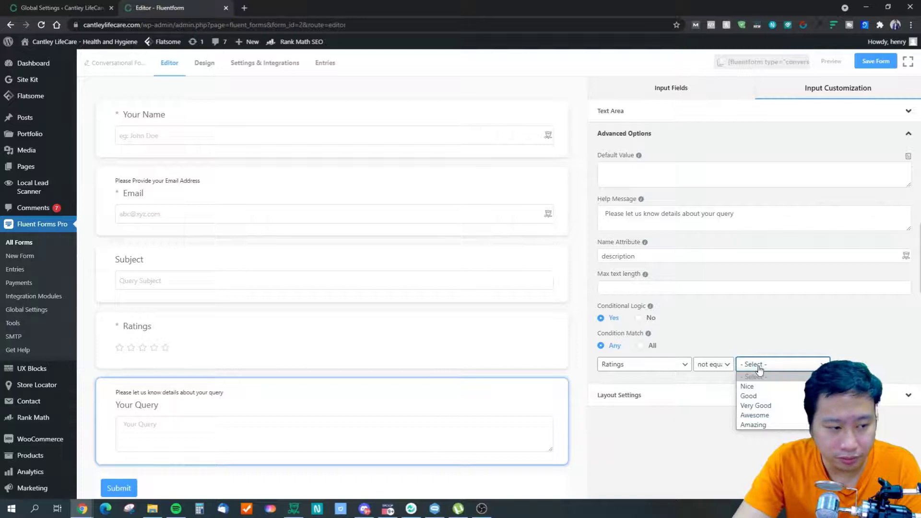
pyautogui.click(755, 426)
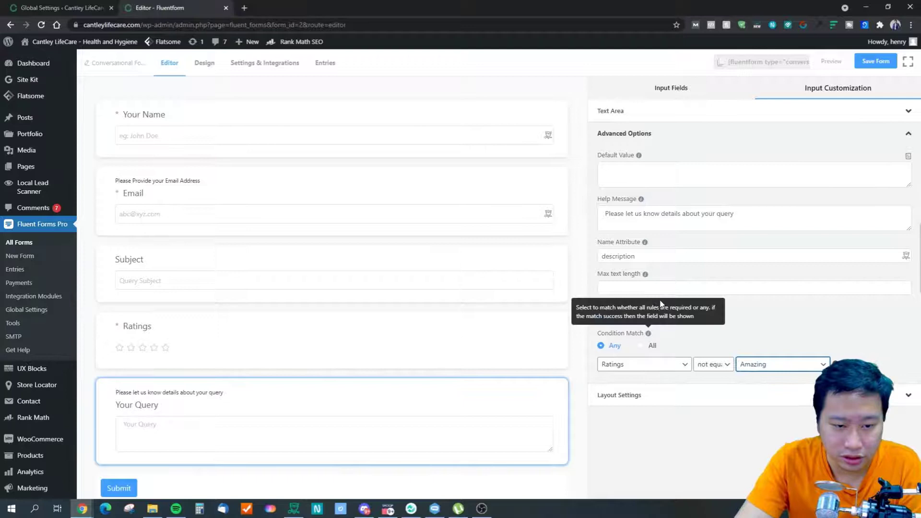
# Review the Your Query field's condition match, layout and text area settings, recheck the Ratings field, and display the available input fields.
pyautogui.moveTo(655, 310)
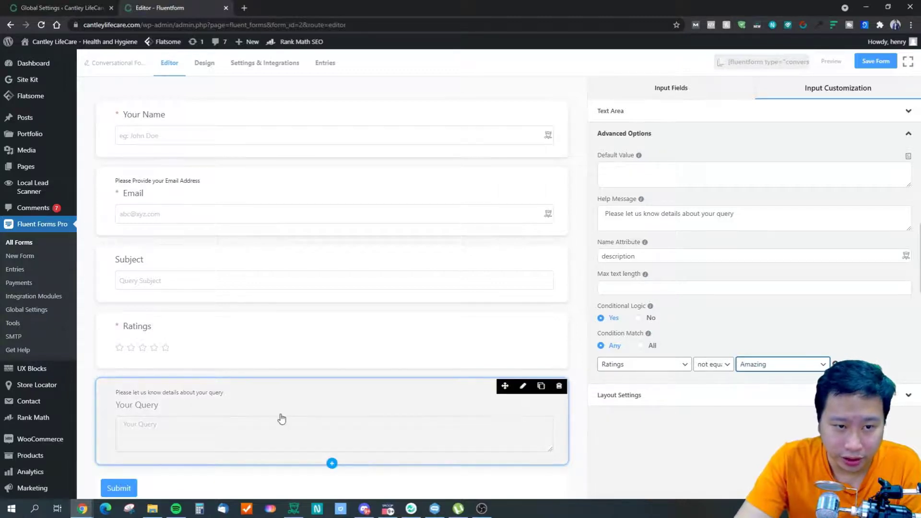
pyautogui.click(629, 392)
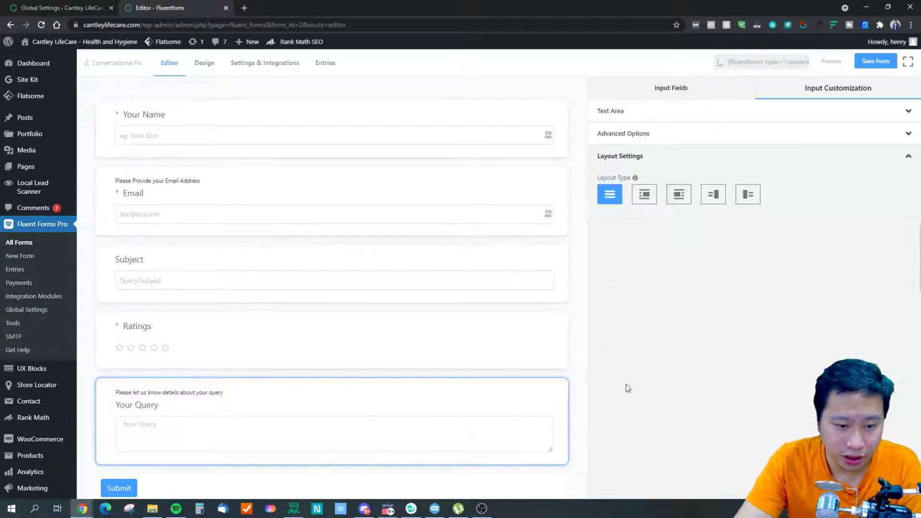
pyautogui.click(658, 118)
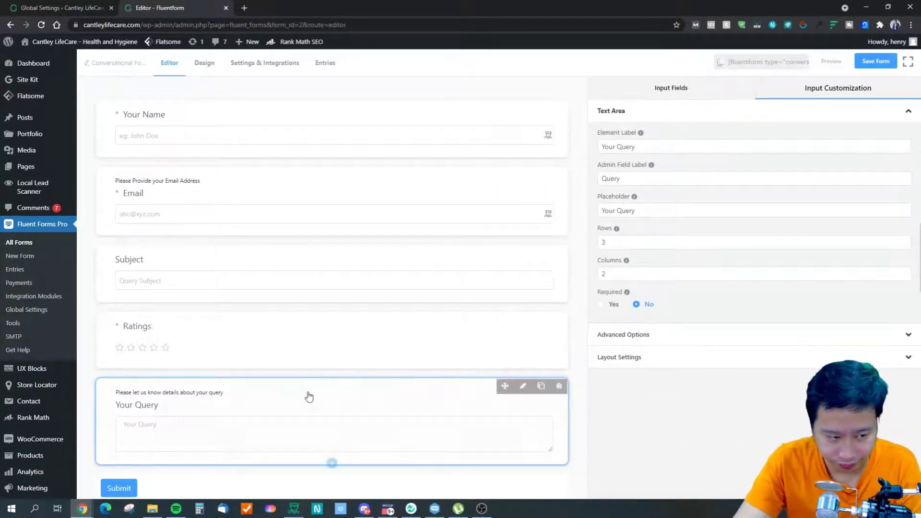
pyautogui.click(237, 333)
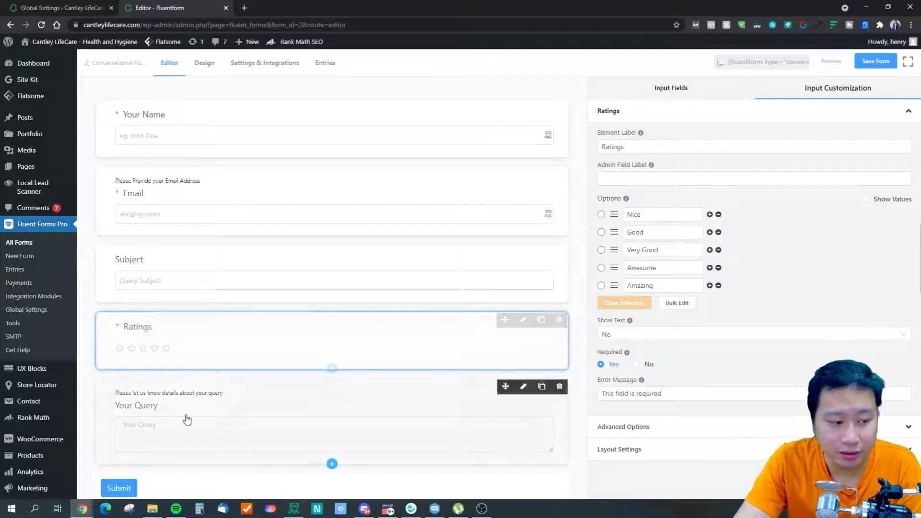
pyautogui.click(186, 418)
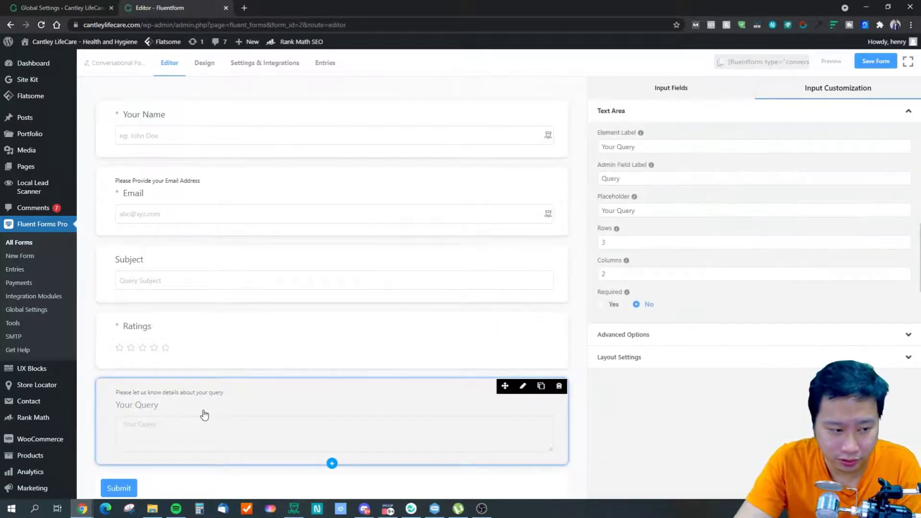
pyautogui.click(672, 90)
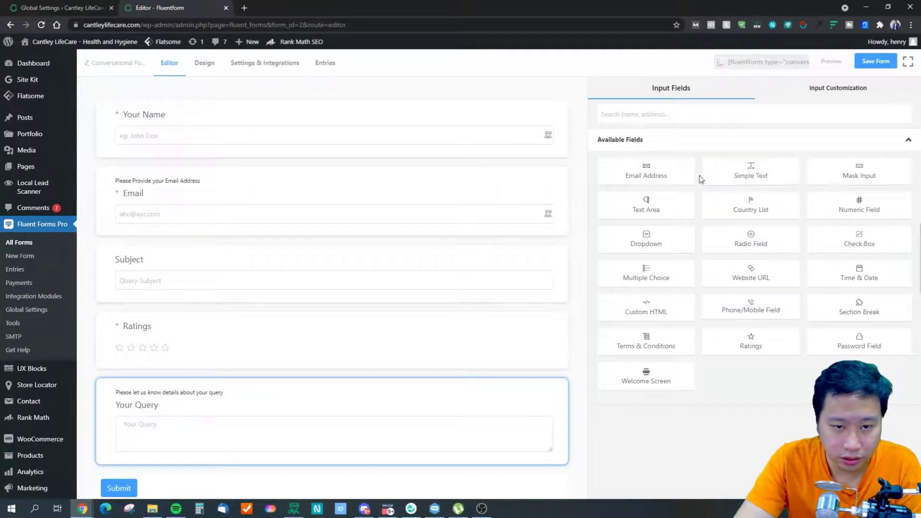
pyautogui.moveTo(752, 169); pyautogui.dragTo(332, 406)
pyautogui.scroll(-2, 418, 418)
pyautogui.moveTo(353, 332); pyautogui.dragTo(348, 415)
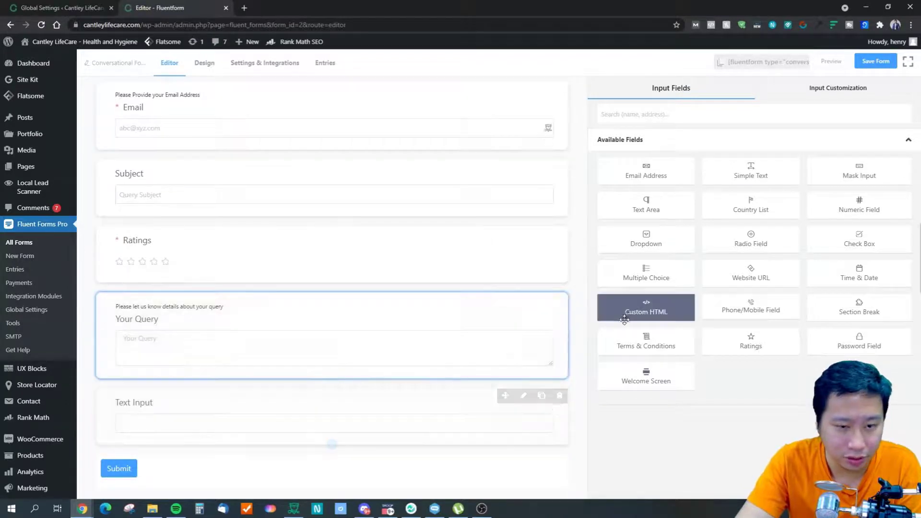
pyautogui.click(560, 395)
pyautogui.click(532, 176)
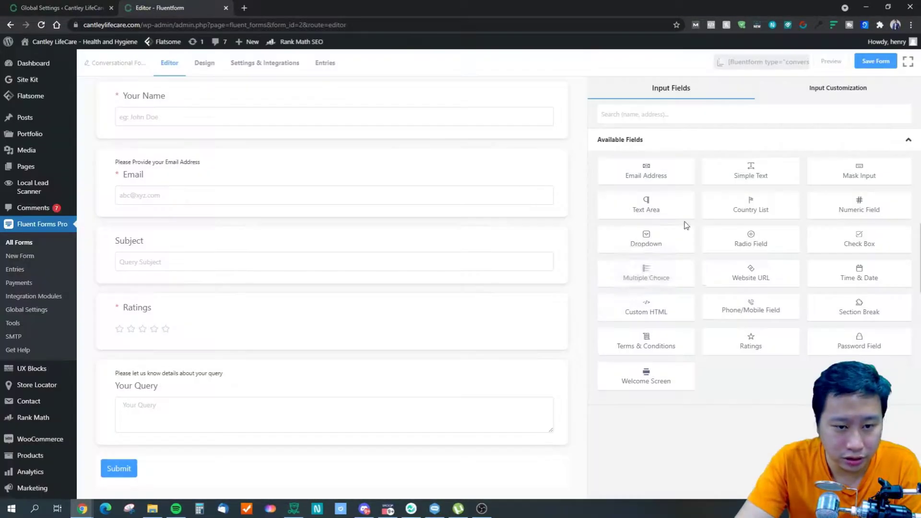
# Add a Custom HTML field below the Your Query field and clear its placeholder description text.
pyautogui.moveTo(646, 309); pyautogui.dragTo(408, 441)
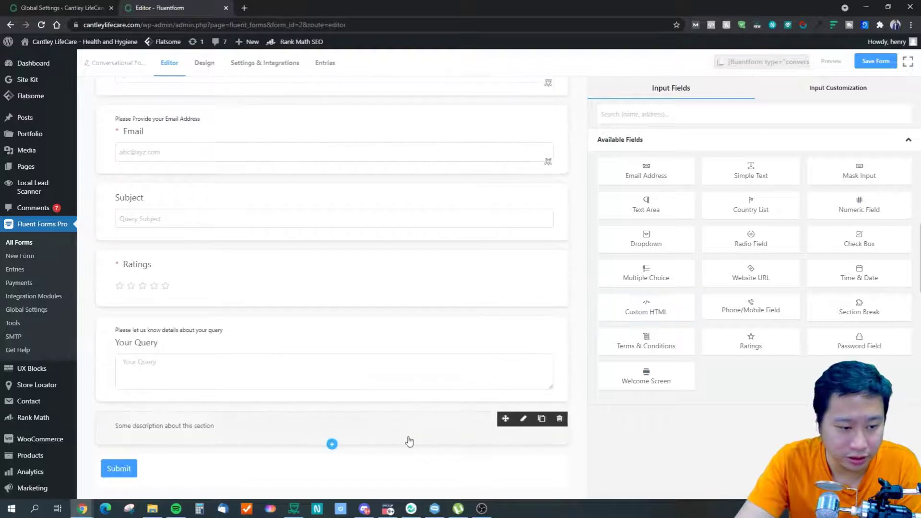
pyautogui.click(368, 439)
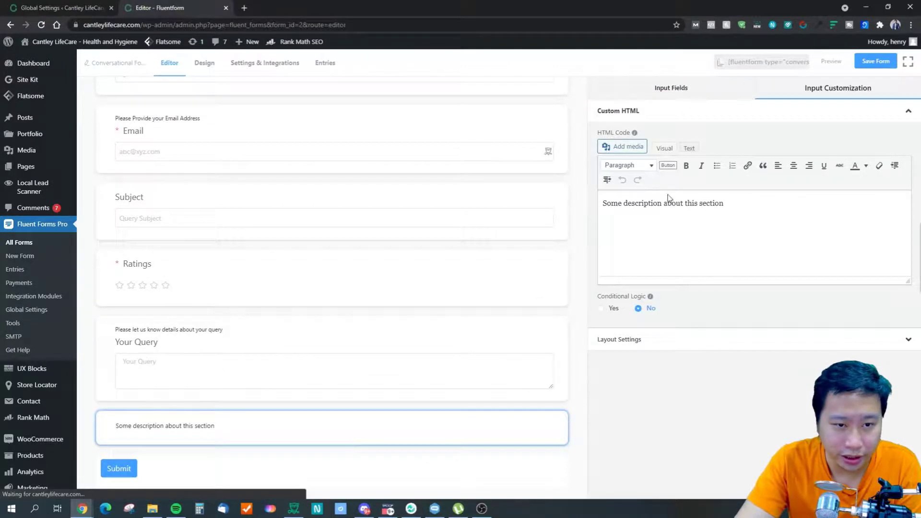
pyautogui.click(749, 209)
pyautogui.moveTo(743, 202); pyautogui.dragTo(604, 205)
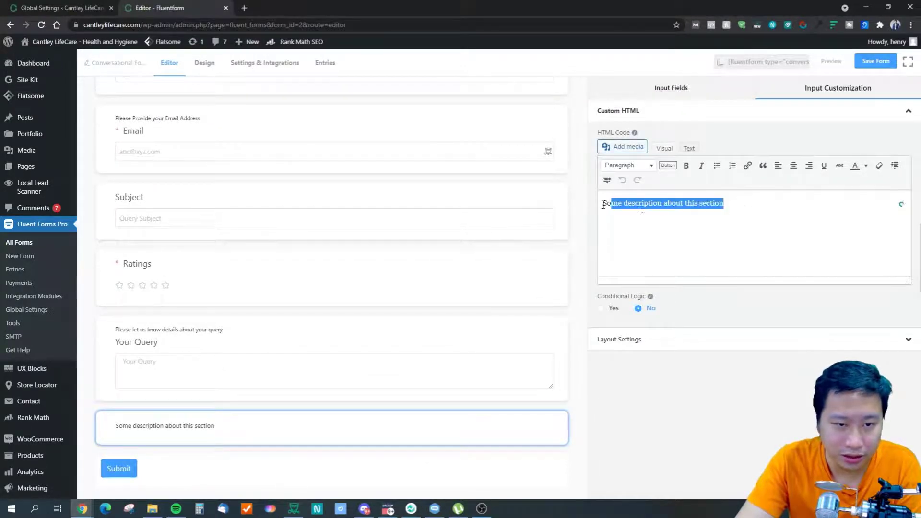
pyautogui.press('BackSpace')
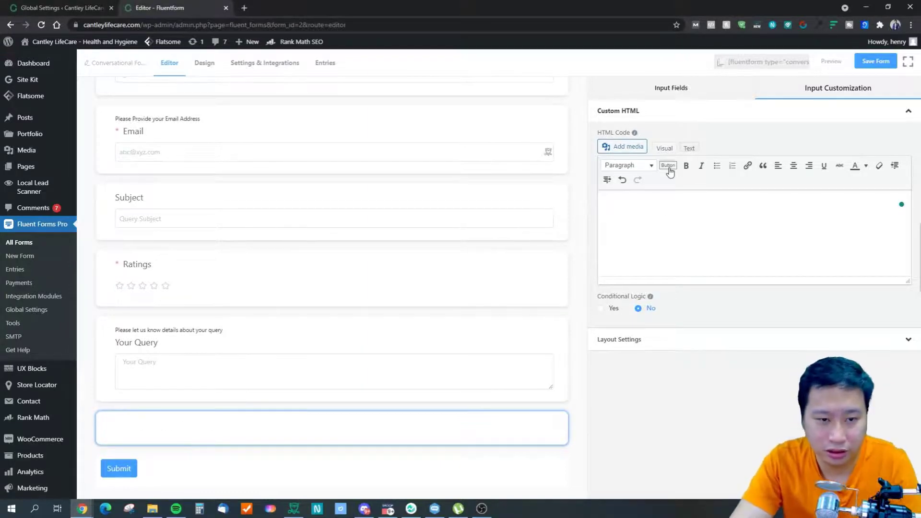
pyautogui.click(668, 167)
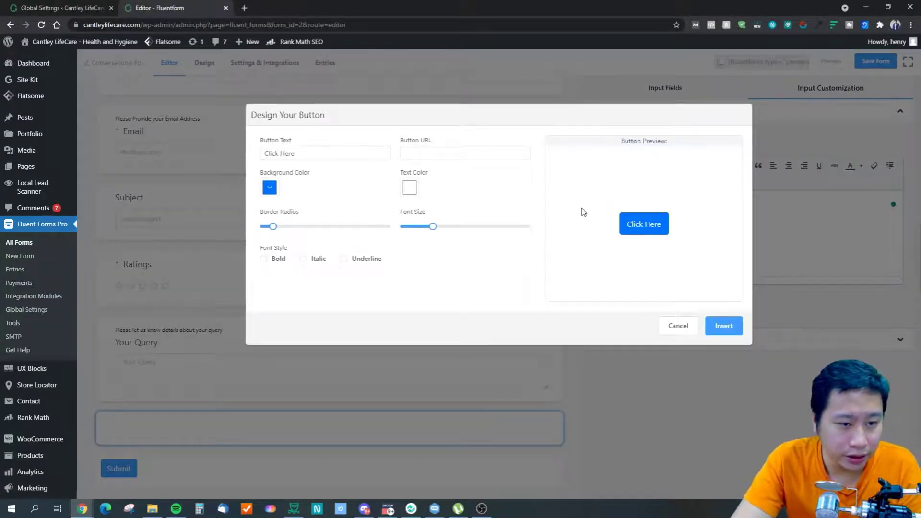
pyautogui.click(329, 156)
pyautogui.write('to Leavea')
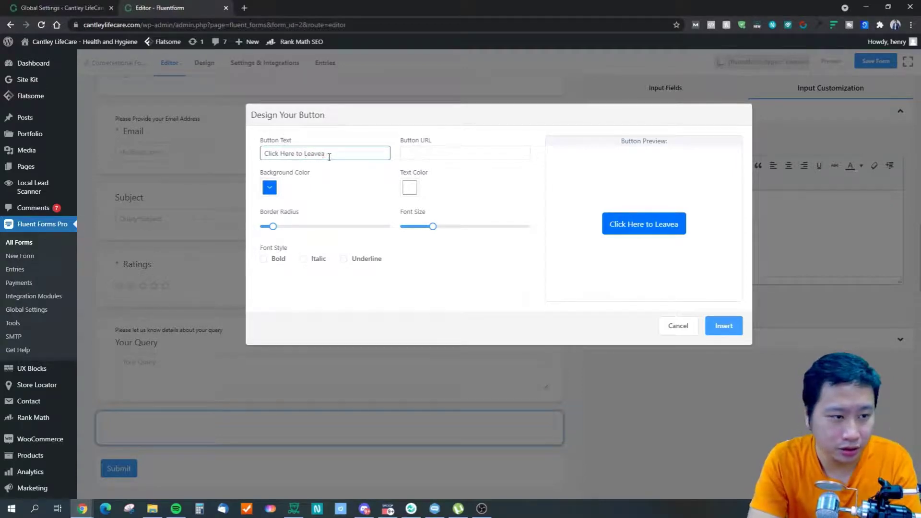
pyautogui.press('BackSpace')
pyautogui.write('a Review')
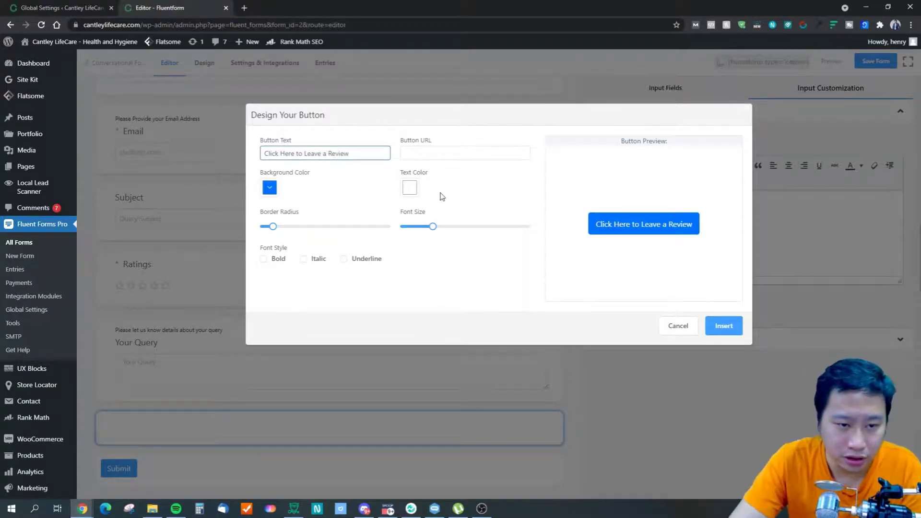
pyautogui.click(480, 154)
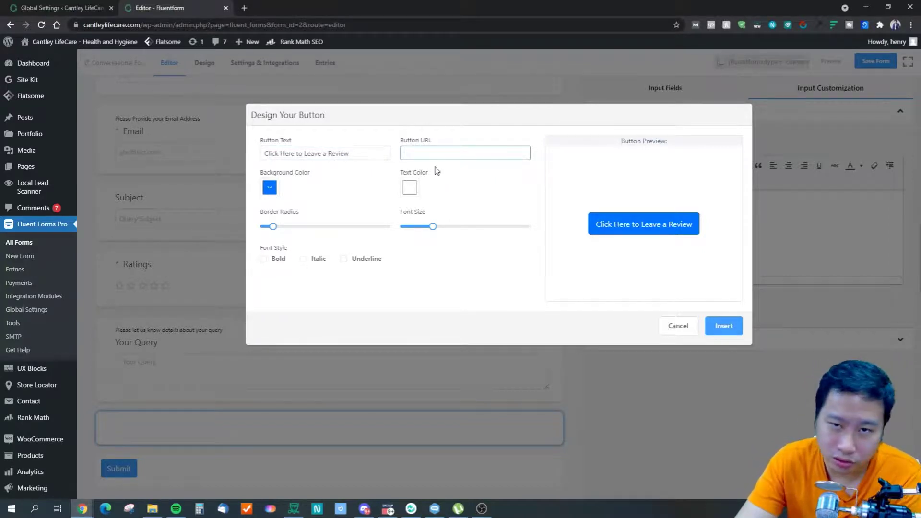
pyautogui.click(711, 324)
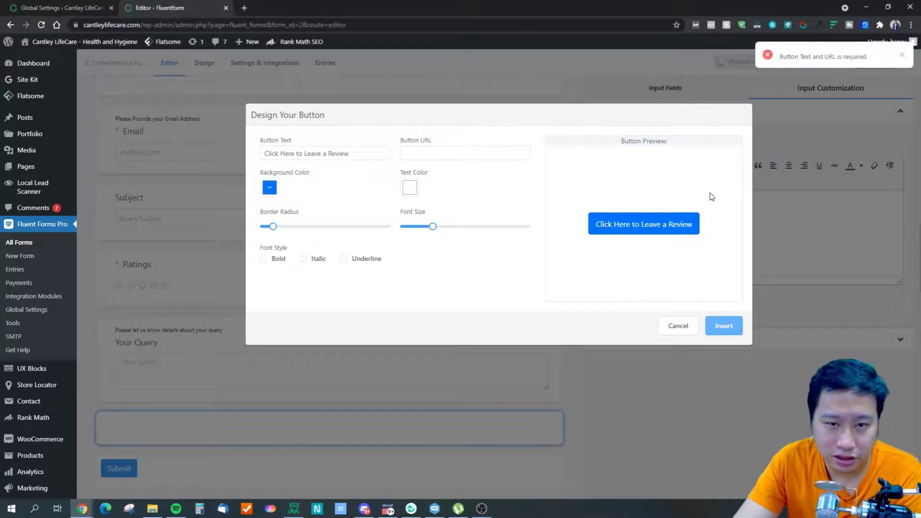
pyautogui.click(464, 152)
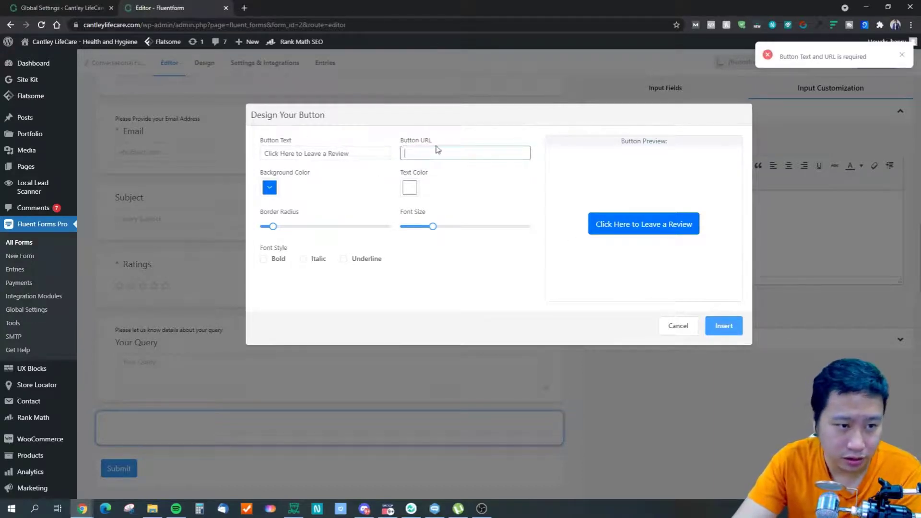
pyautogui.write('https://google.com')
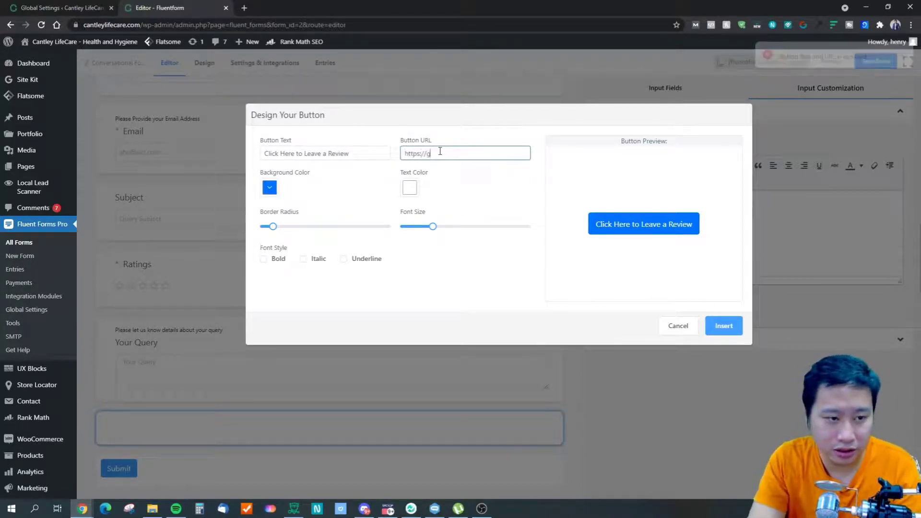
pyautogui.click(724, 326)
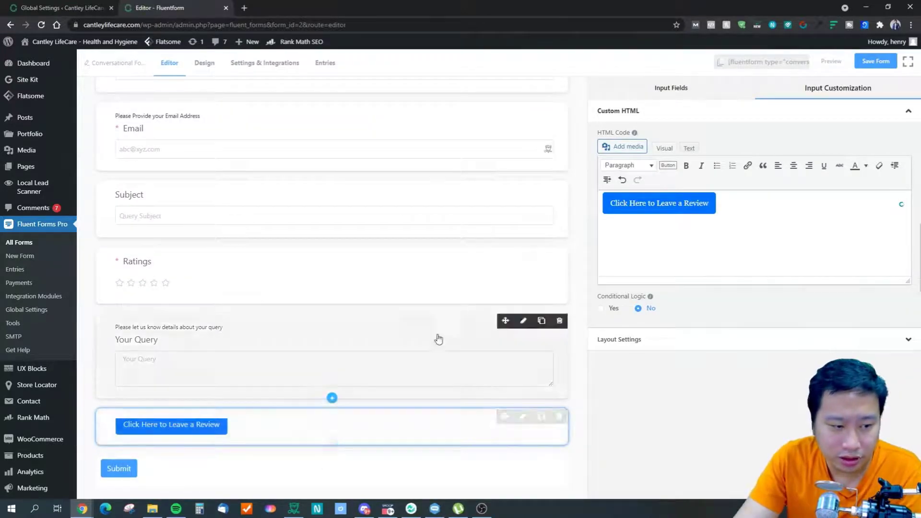
# Center the review button within the Custom HTML field.
pyautogui.click(356, 441)
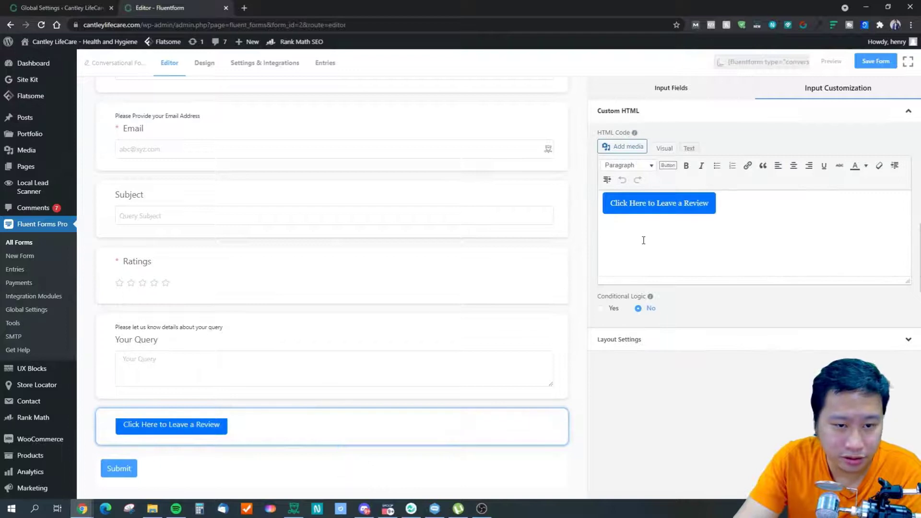
pyautogui.click(768, 226)
pyautogui.click(794, 165)
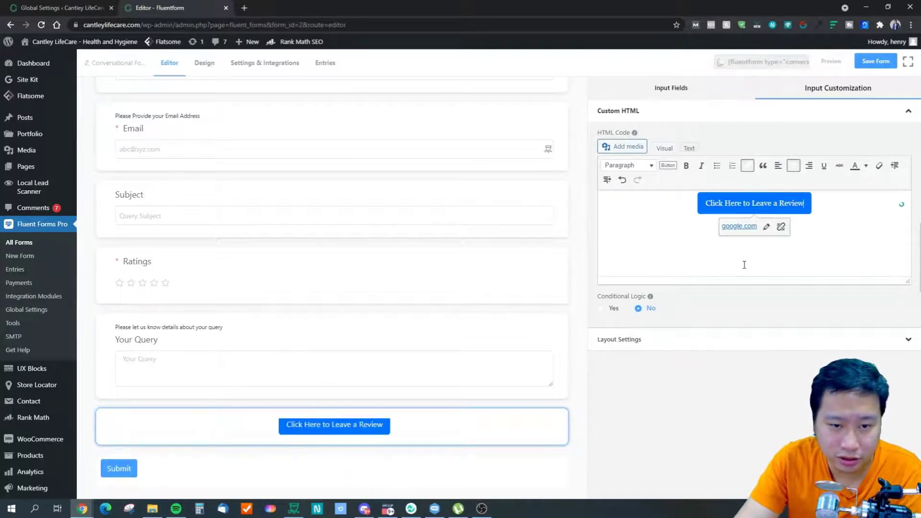
pyautogui.click(656, 430)
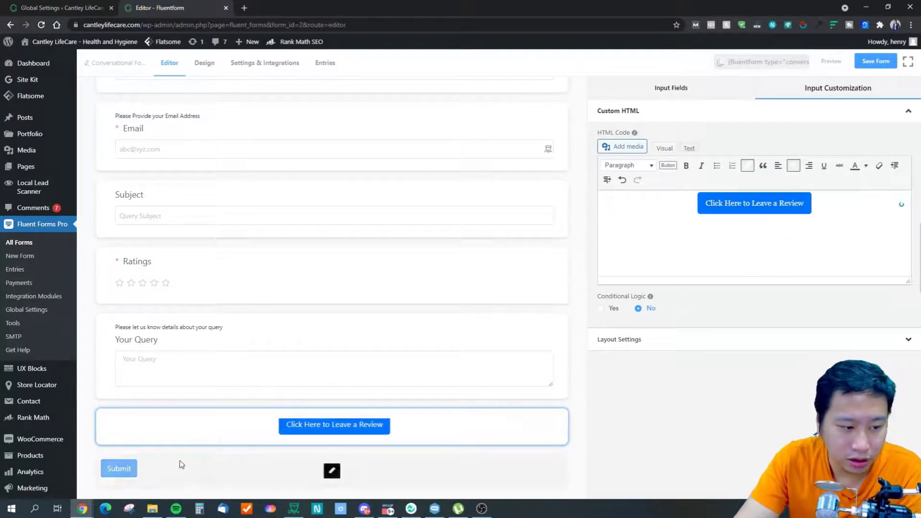
# Review the settings of the Your Query, Ratings and Custom HTML fields, including the Custom HTML field's layout options.
pyautogui.click(362, 331)
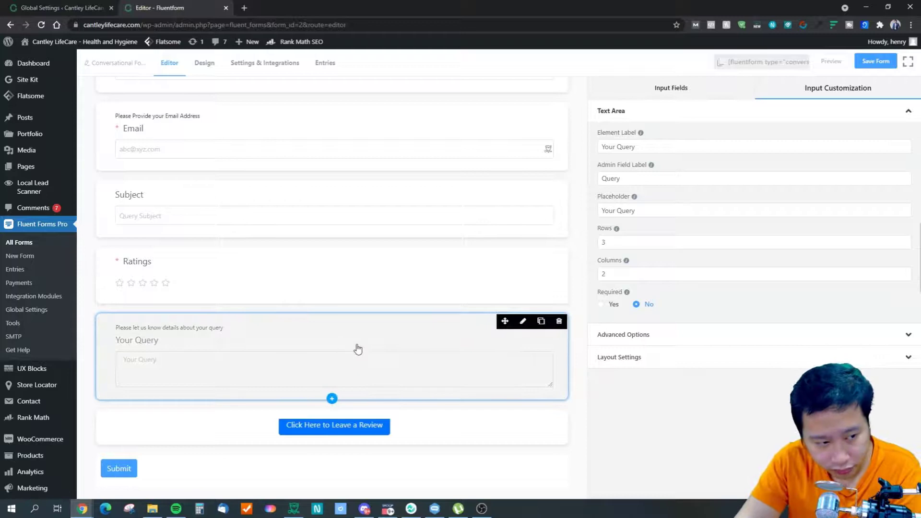
pyautogui.click(232, 286)
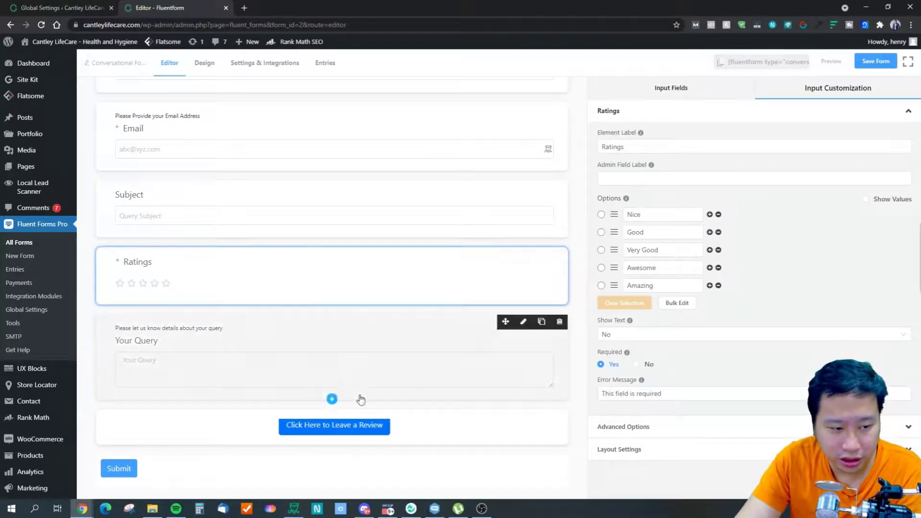
pyautogui.click(430, 447)
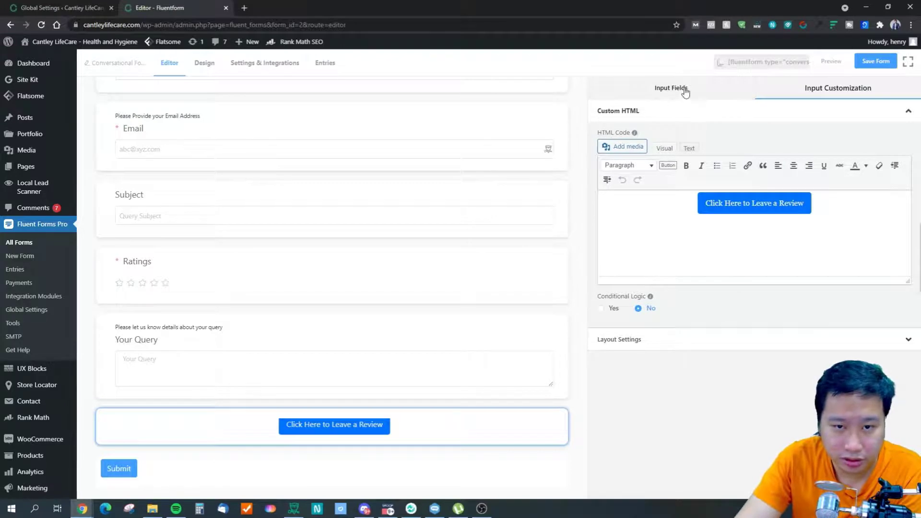
pyautogui.click(677, 340)
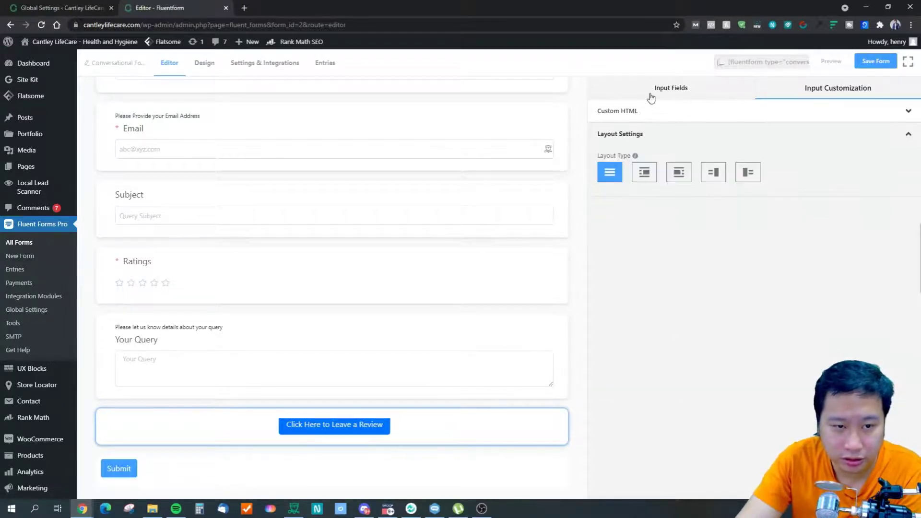
pyautogui.click(672, 88)
pyautogui.click(811, 89)
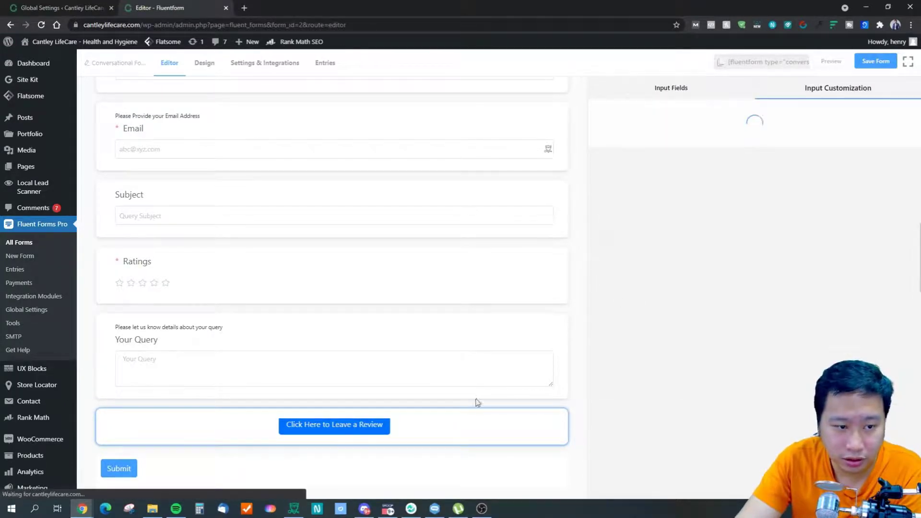
pyautogui.click(652, 115)
pyautogui.click(651, 115)
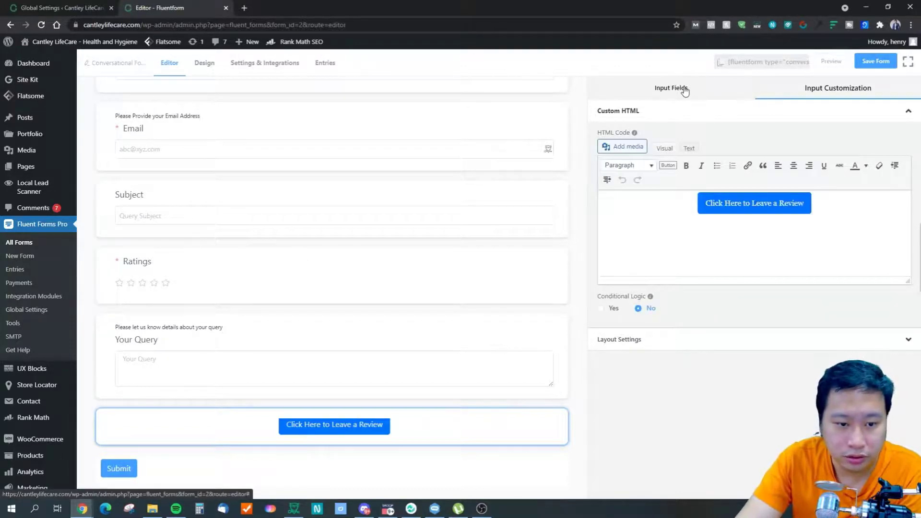
# Enable Conditional Logic on the Custom HTML field with the condition Ratings equal to Amazing.
pyautogui.click(601, 309)
pyautogui.click(647, 355)
pyautogui.click(624, 406)
pyautogui.click(713, 356)
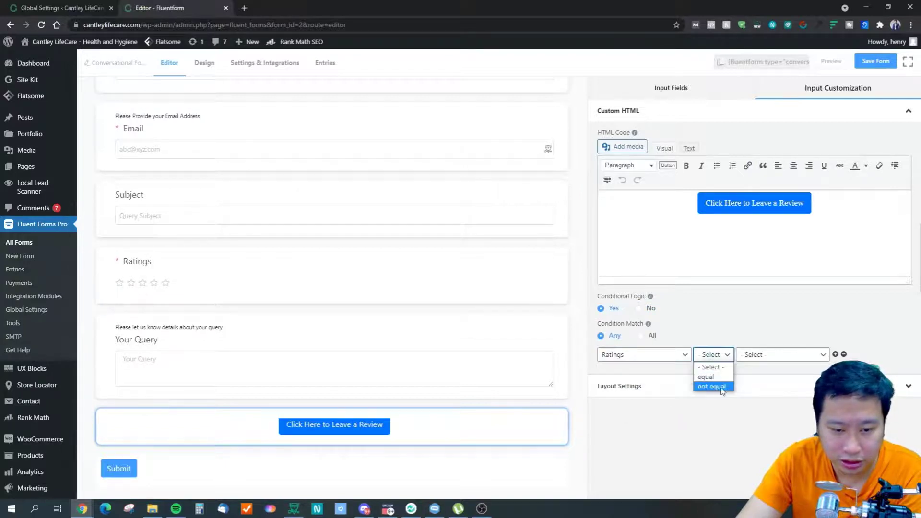
pyautogui.click(705, 377)
pyautogui.click(768, 356)
pyautogui.click(754, 415)
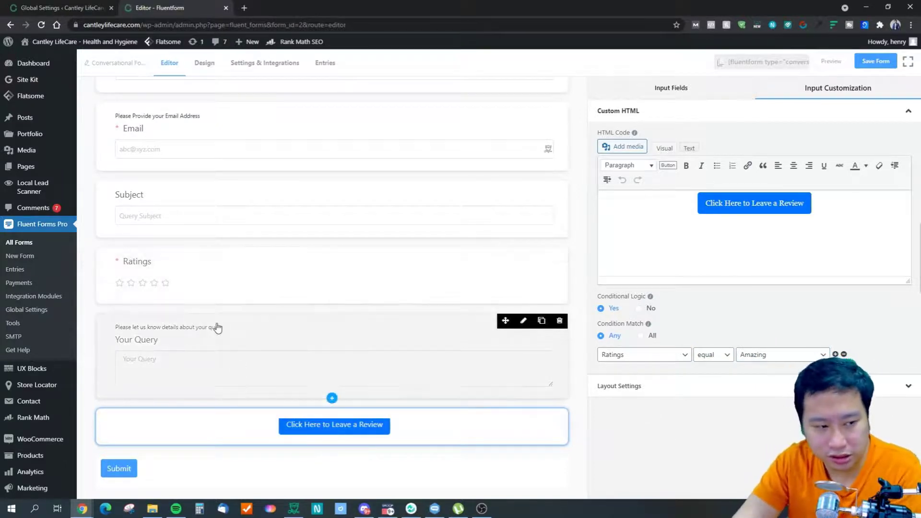
# Show the option values of the Ratings field and save the form.
pyautogui.click(222, 331)
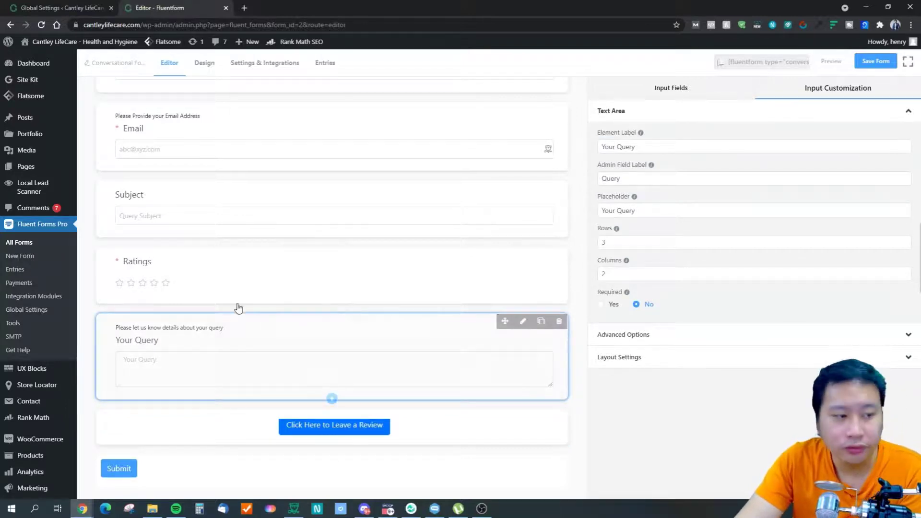
pyautogui.click(239, 275)
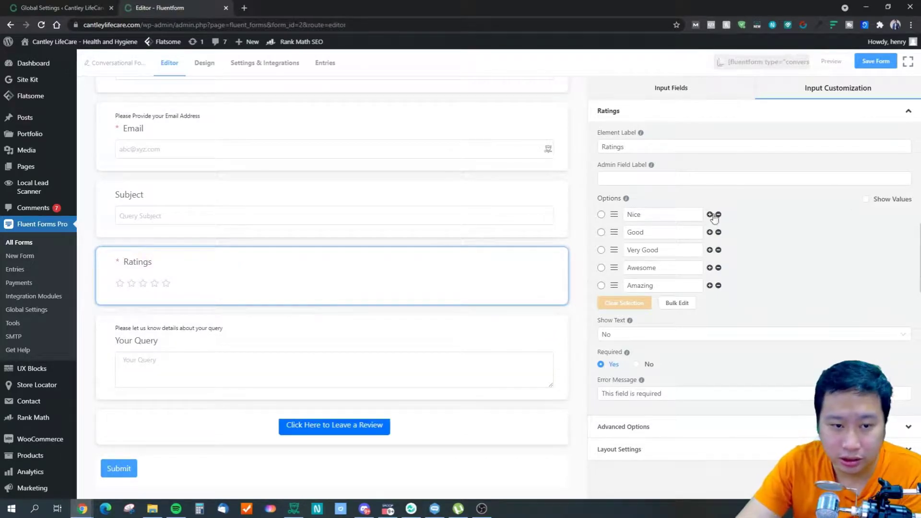
pyautogui.click(865, 200)
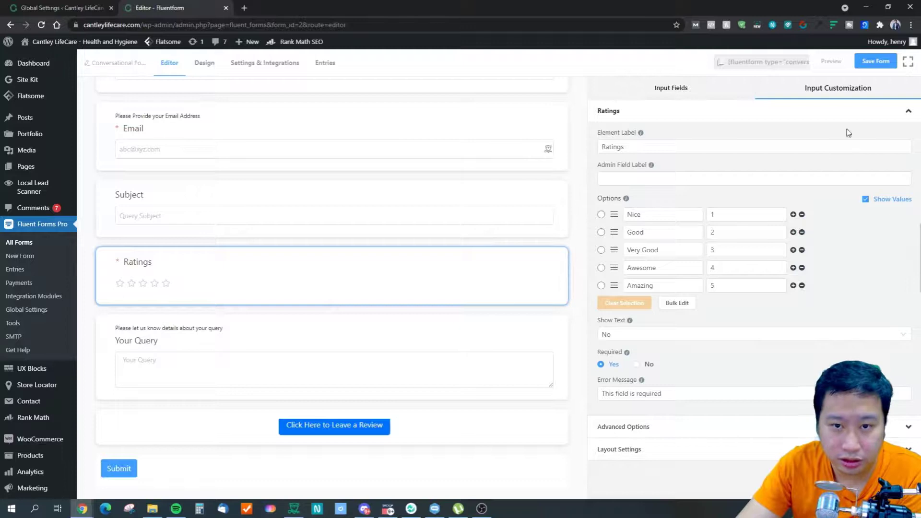
pyautogui.click(877, 65)
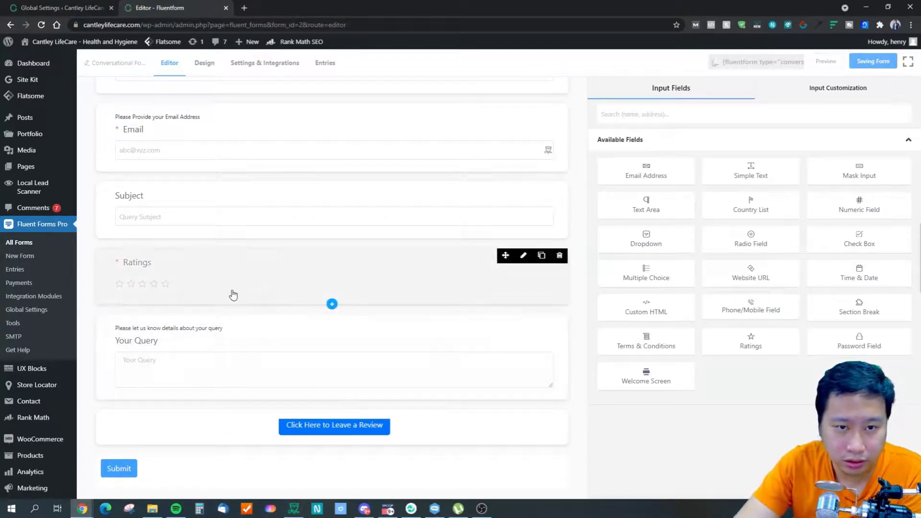
# Examine the Your Query field's condition, the Ratings options and the condition on the review button's Custom HTML field.
pyautogui.click(338, 333)
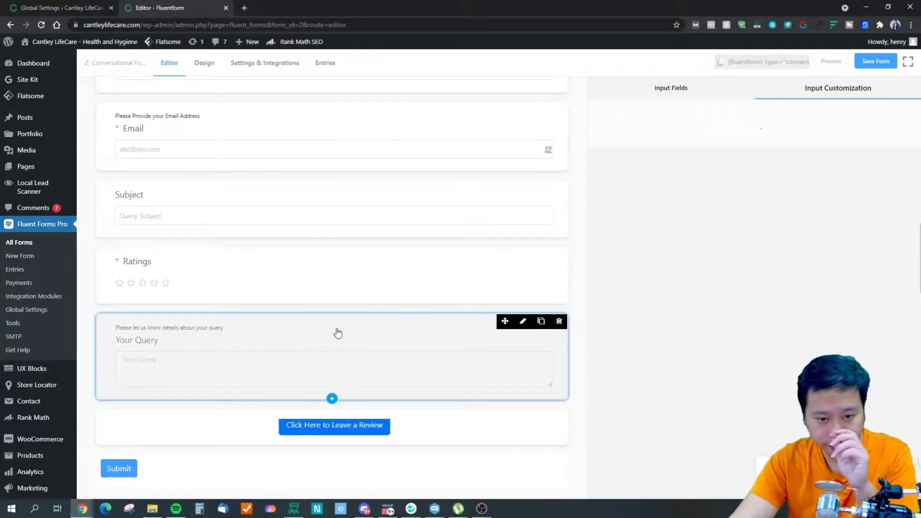
pyautogui.click(644, 338)
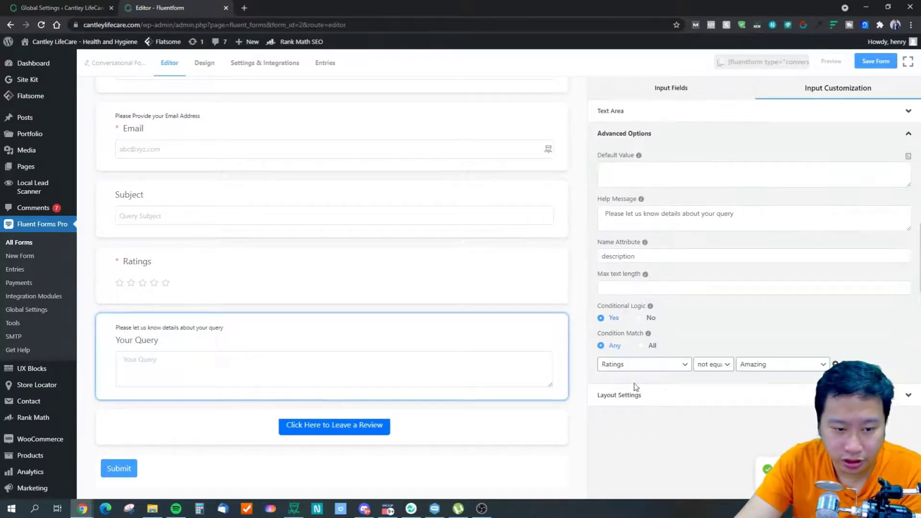
pyautogui.click(763, 367)
pyautogui.click(764, 368)
pyautogui.click(711, 367)
pyautogui.click(712, 367)
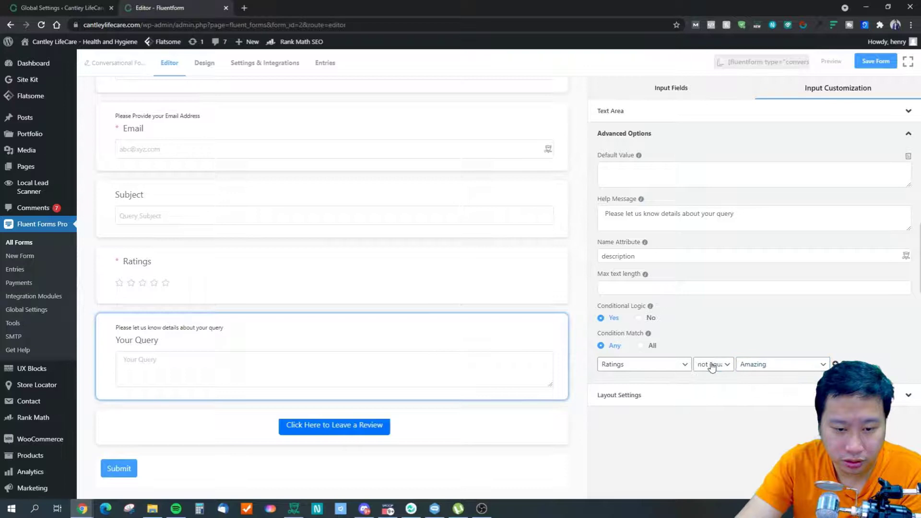
pyautogui.click(227, 283)
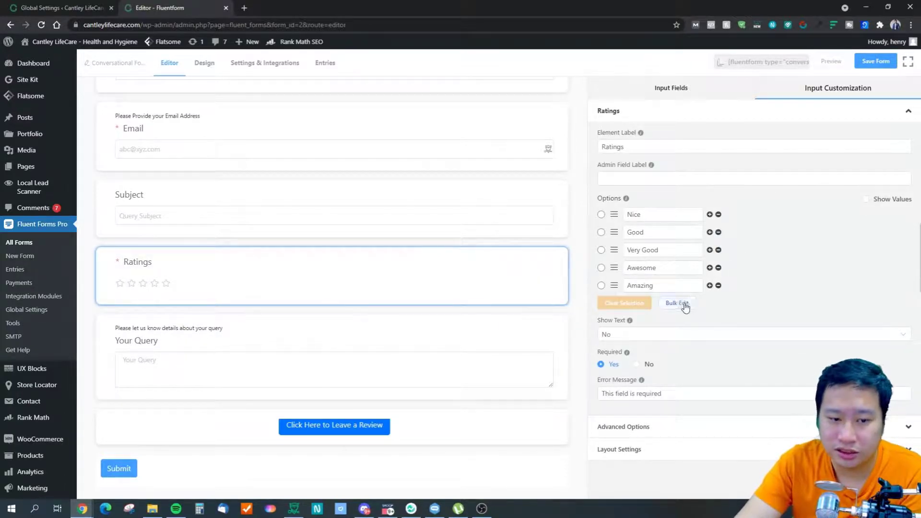
pyautogui.doubleClick(663, 290)
pyautogui.click(297, 349)
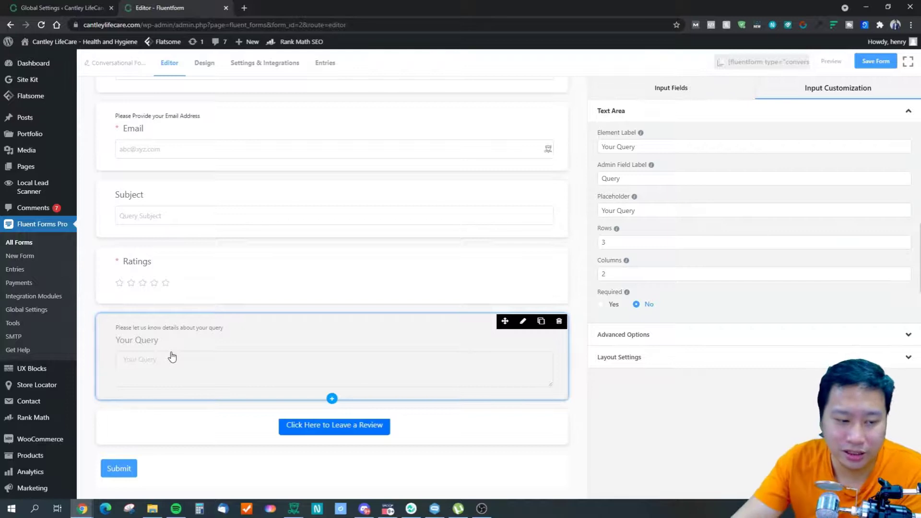
pyautogui.click(223, 433)
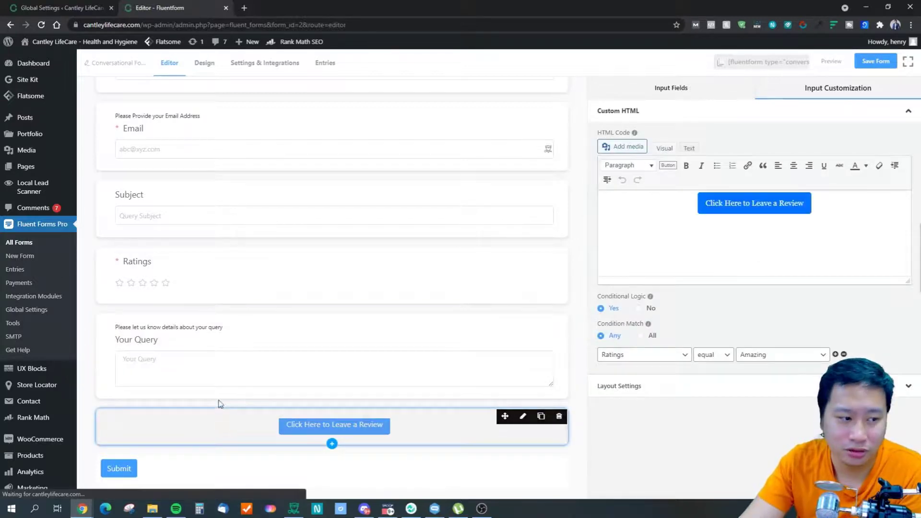
# Review the Your Query and Ratings fields and the list of input fields available for the conversational form.
pyautogui.click(214, 358)
pyautogui.click(246, 272)
pyautogui.click(236, 377)
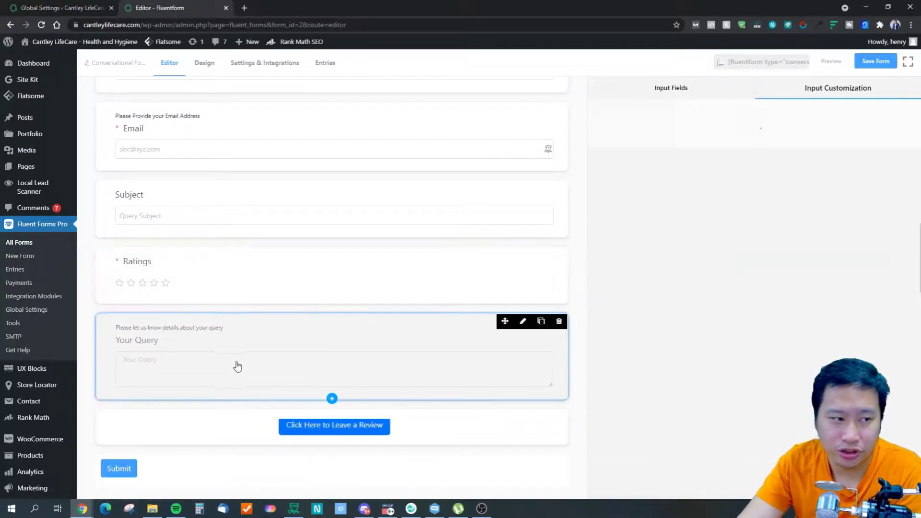
pyautogui.click(684, 92)
pyautogui.moveTo(520, 265)
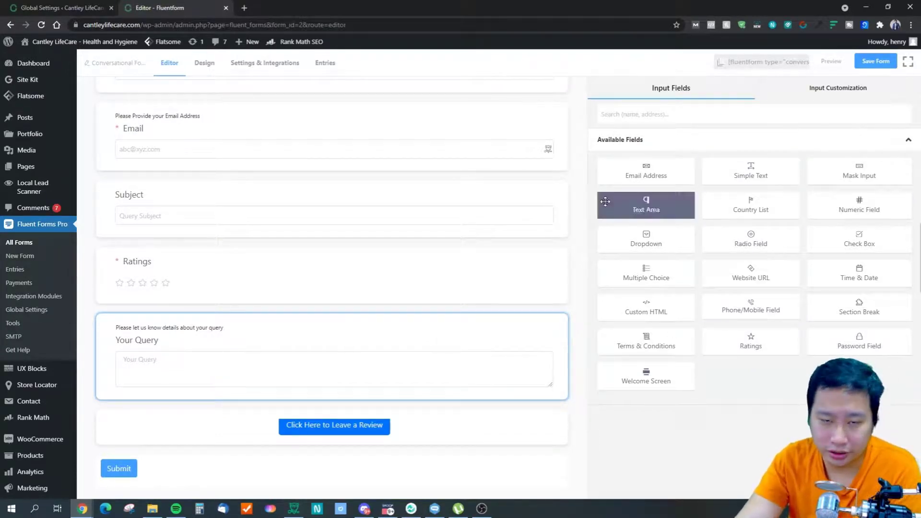
# Preview the conversational form from its Design page and answer the Your Name question with "asd".
pyautogui.click(211, 68)
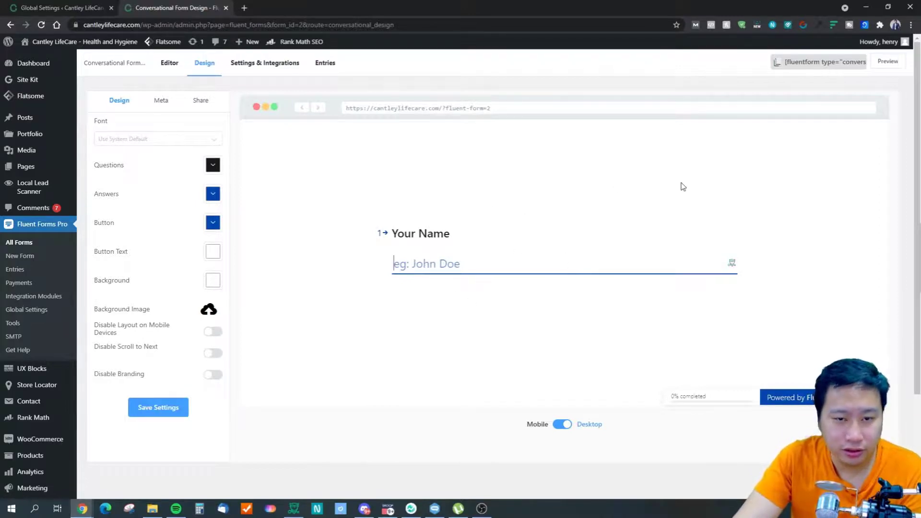
pyautogui.click(888, 62)
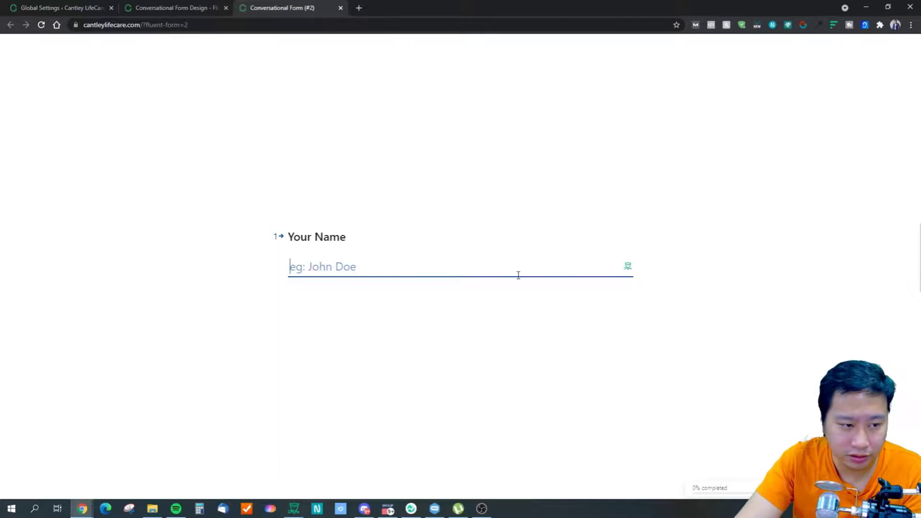
pyautogui.write('asd')
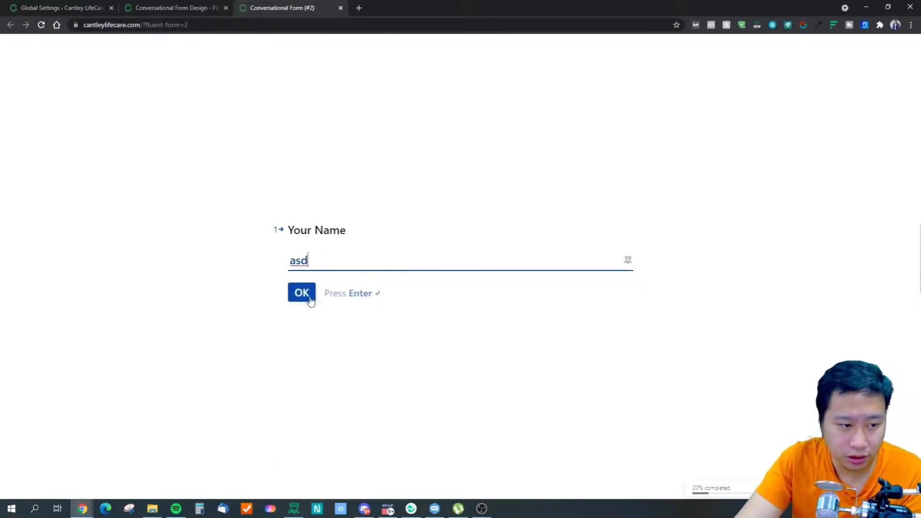
pyautogui.click(310, 297)
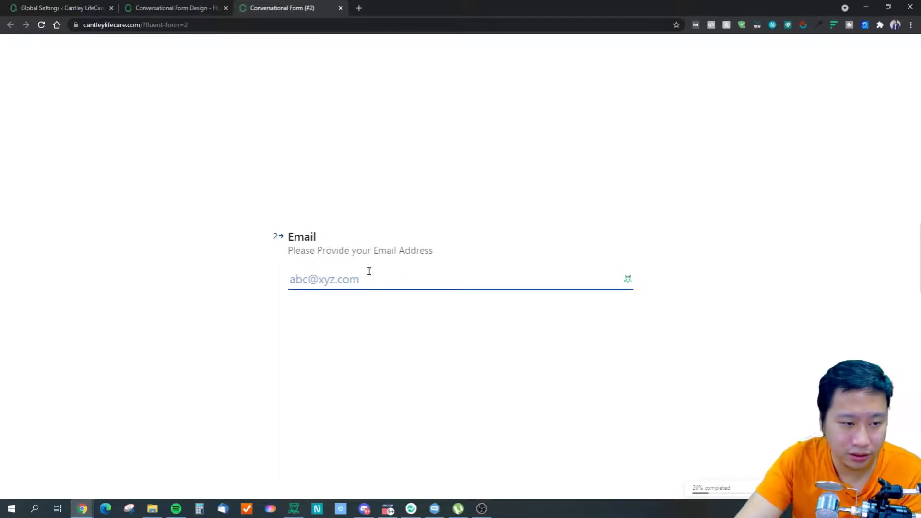
# Answer the previewed form's Email question with a sample email address and continue to the Subject question.
pyautogui.click(191, 8)
pyautogui.click(305, 7)
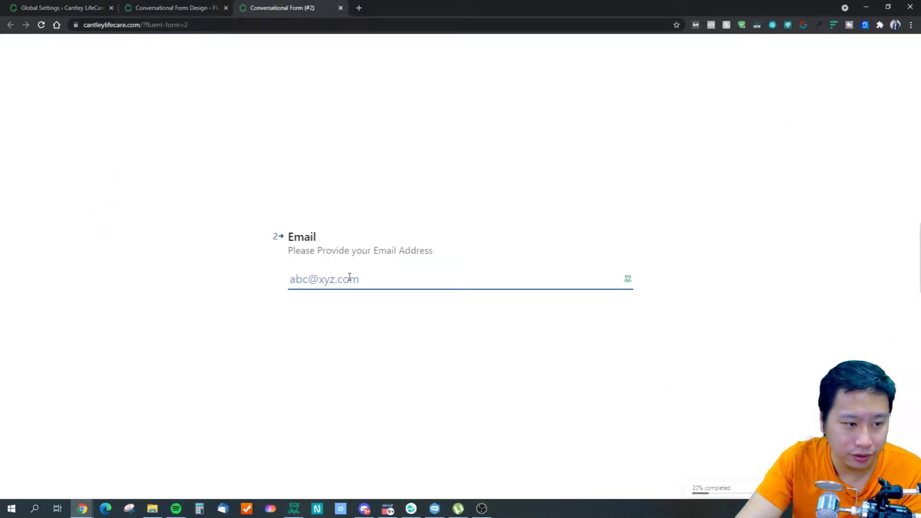
pyautogui.write('abc@')
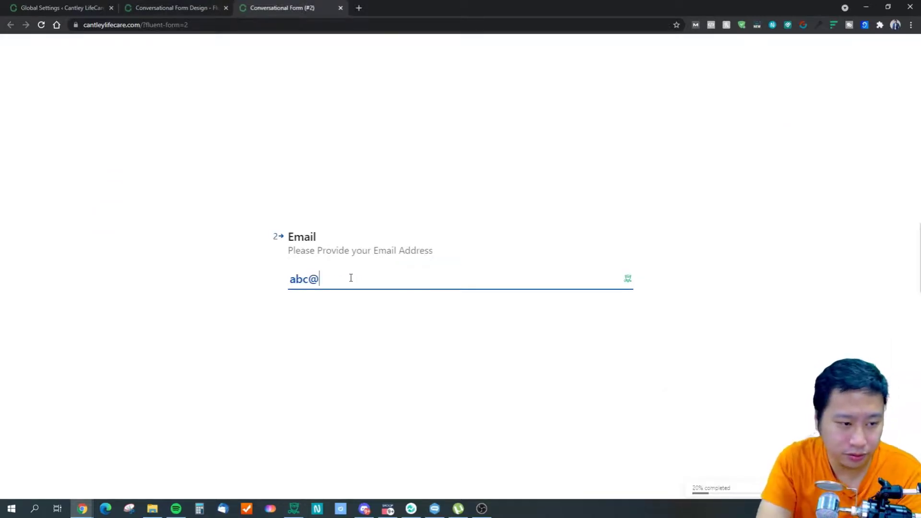
pyautogui.write('xyz.com')
pyautogui.press('Return')
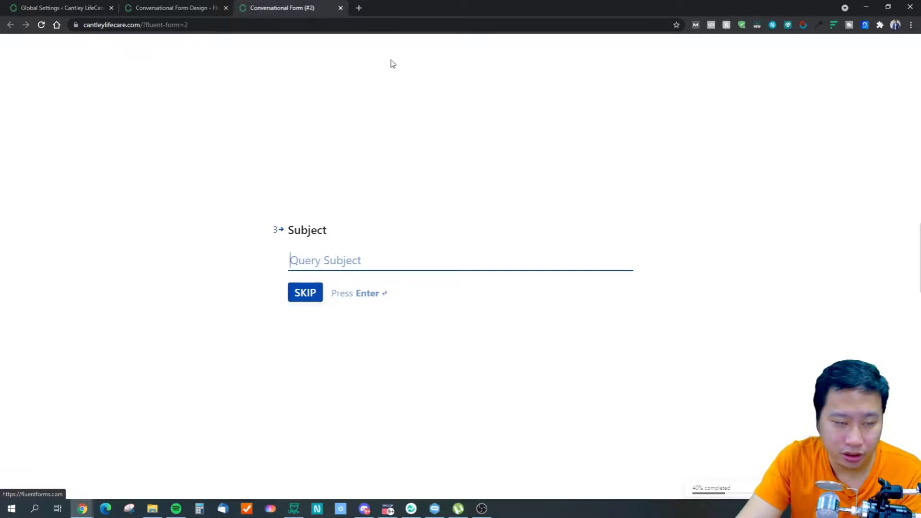
# Turn on Disable Branding in the conversational form's design settings and set the font to Arial.
pyautogui.click(165, 7)
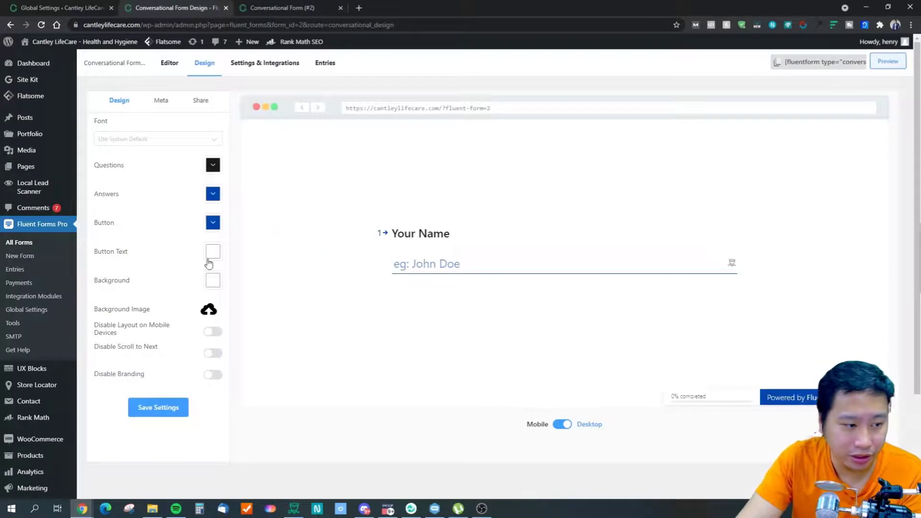
pyautogui.click(214, 377)
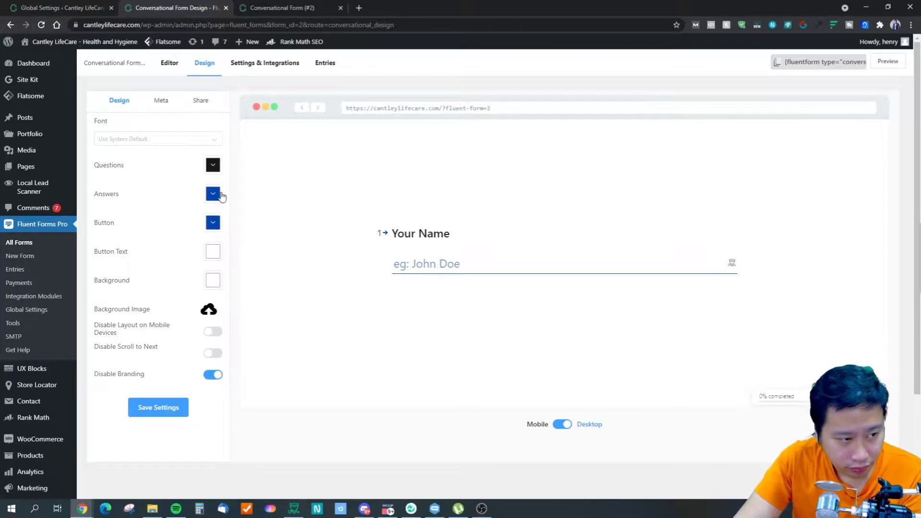
pyautogui.click(144, 143)
pyautogui.click(189, 141)
pyautogui.click(126, 142)
pyautogui.scroll(-3, 133, 249)
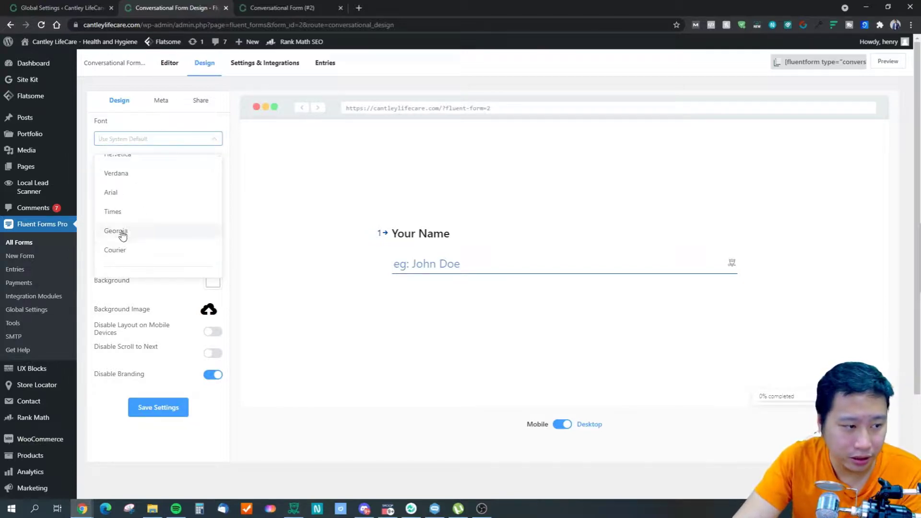
pyautogui.click(124, 195)
# Change the conversational form's font to Aclonica.
pyautogui.click(143, 145)
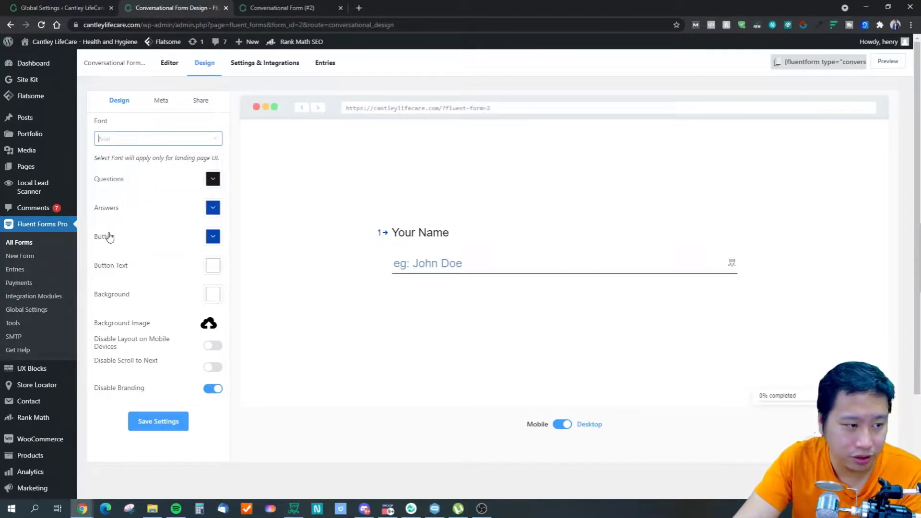
pyautogui.scroll(-2, 130, 238)
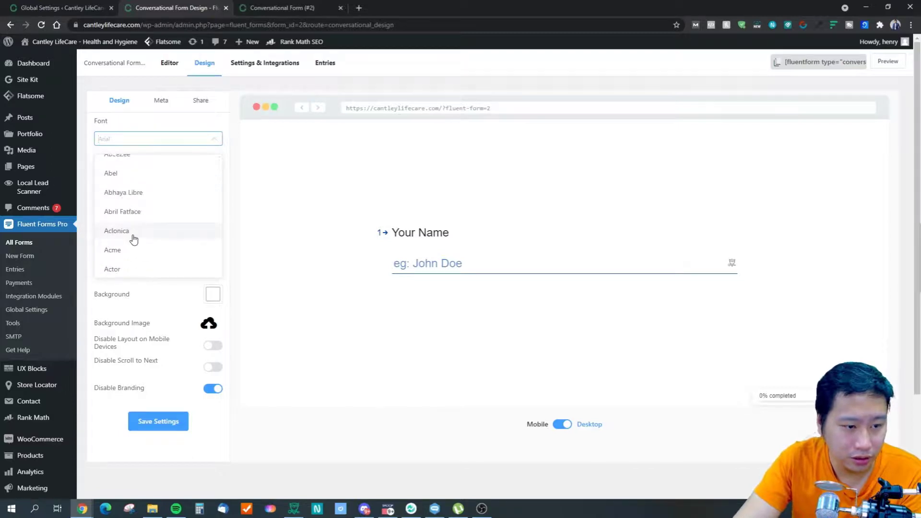
pyautogui.click(134, 232)
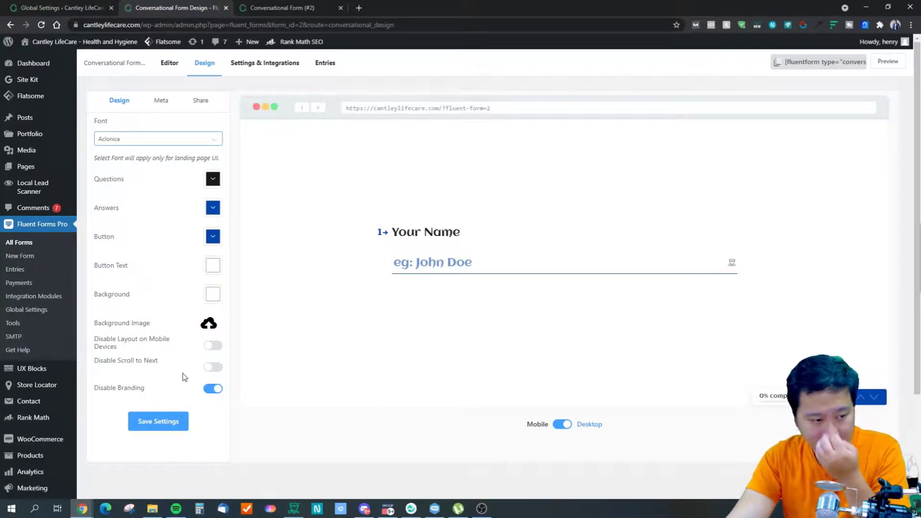
# Try the Disable Scroll to Next option, turn it off again and check the form in the mobile preview.
pyautogui.click(213, 367)
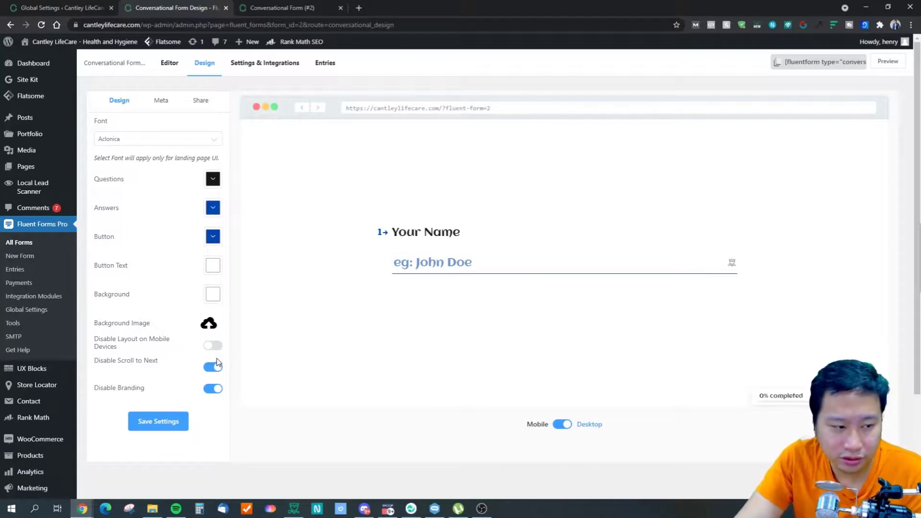
pyautogui.click(209, 371)
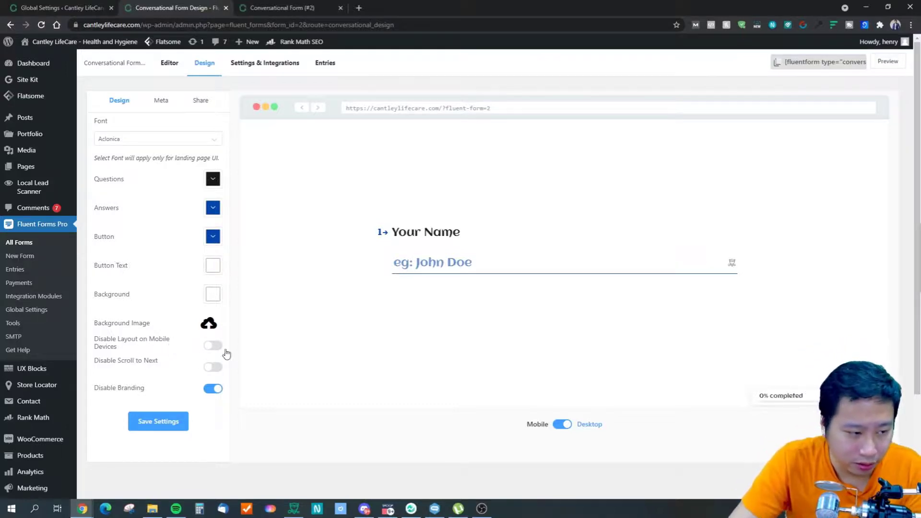
pyautogui.click(562, 426)
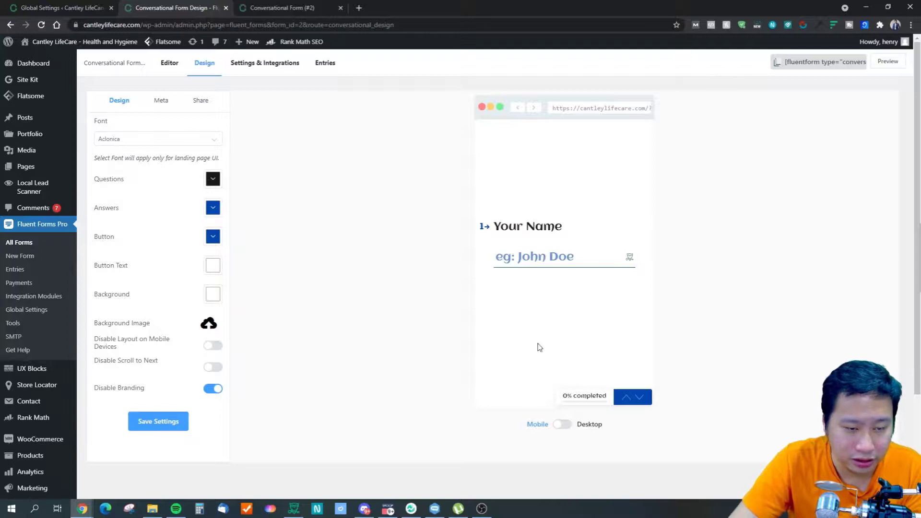
pyautogui.click(561, 426)
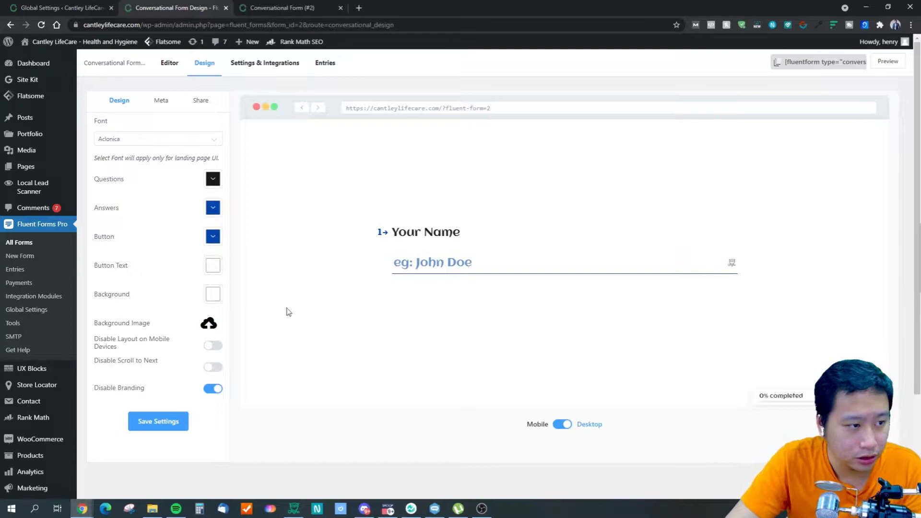
# Try the Disable Layout on Mobile Devices option, compare the mobile and desktop previews, and turn it off again.
pyautogui.click(212, 350)
pyautogui.click(557, 424)
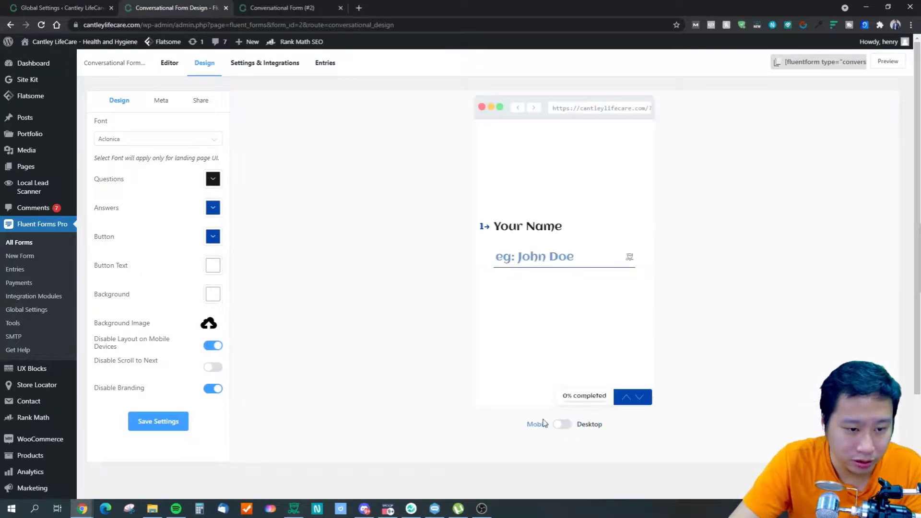
pyautogui.click(562, 425)
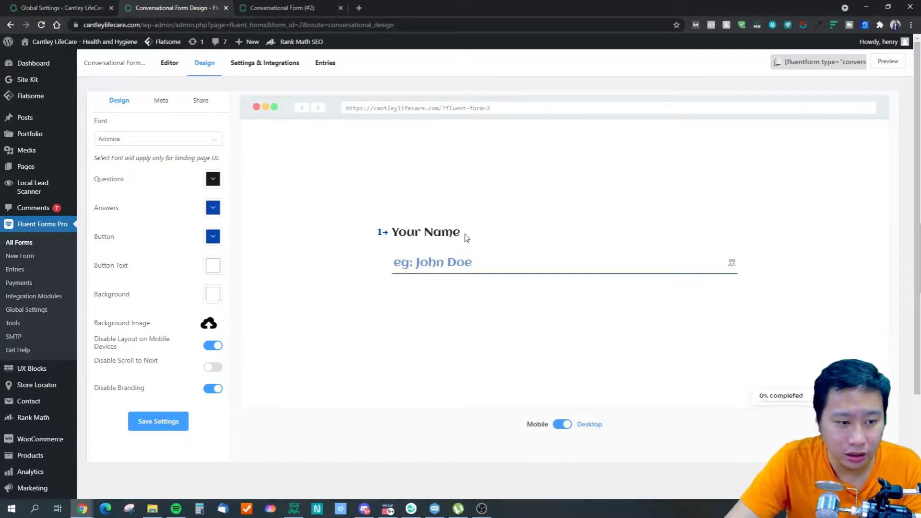
pyautogui.click(219, 350)
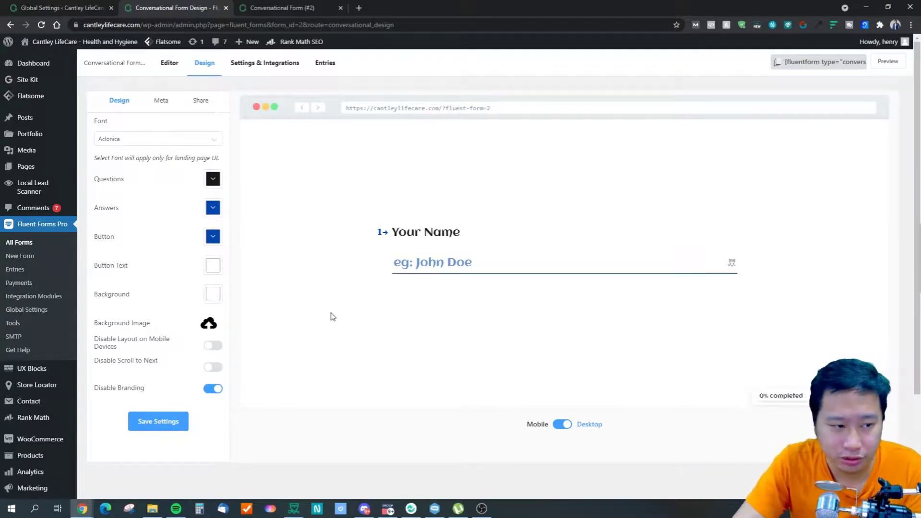
# Review the form's Meta settings, looking at the Meta Title and Meta Description fields.
pyautogui.click(162, 101)
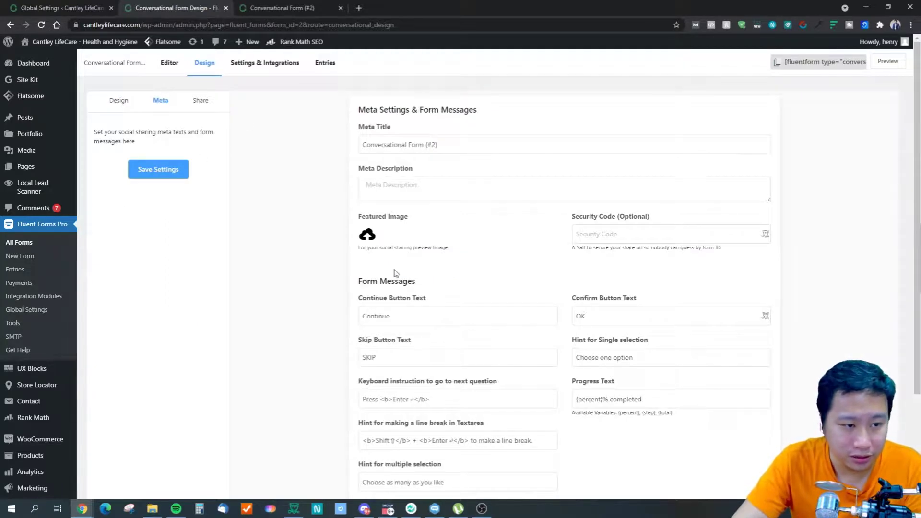
pyautogui.scroll(-2, 396, 273)
pyautogui.scroll(2, 412, 240)
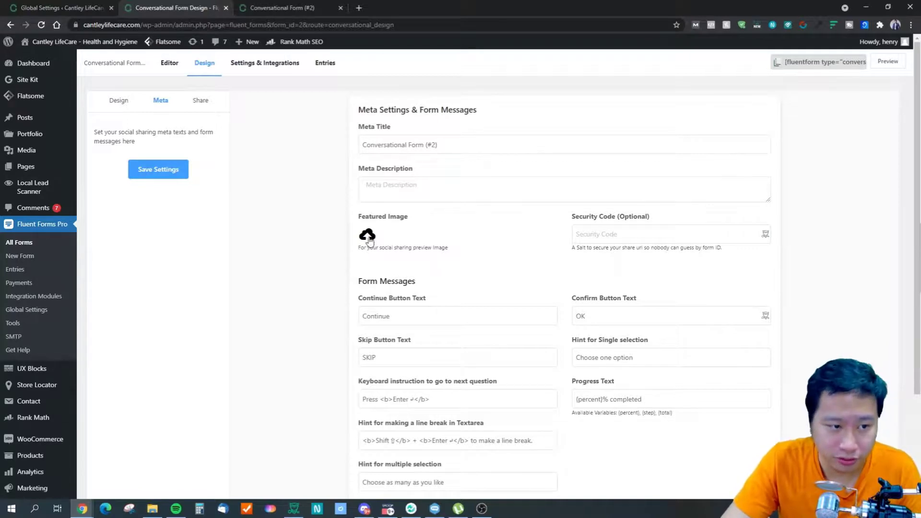
pyautogui.click(454, 146)
pyautogui.hotkey('ctrl', 'a')
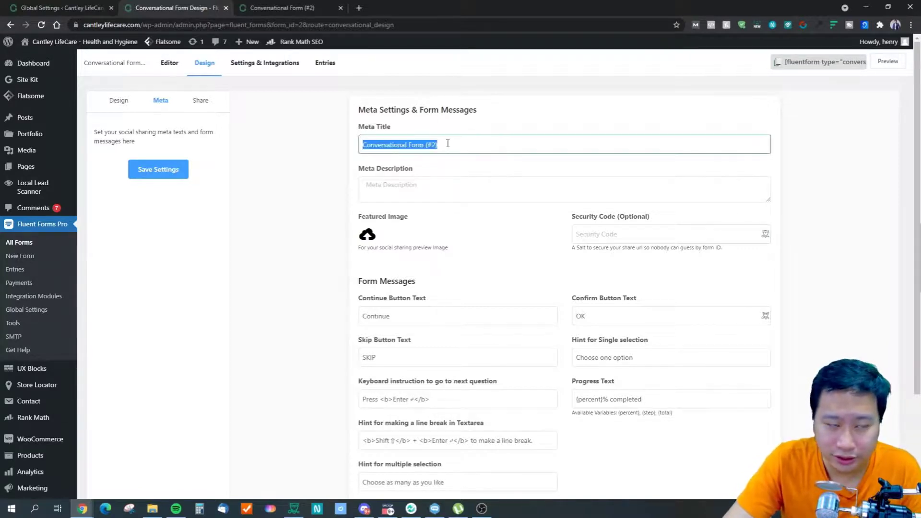
pyautogui.click(434, 188)
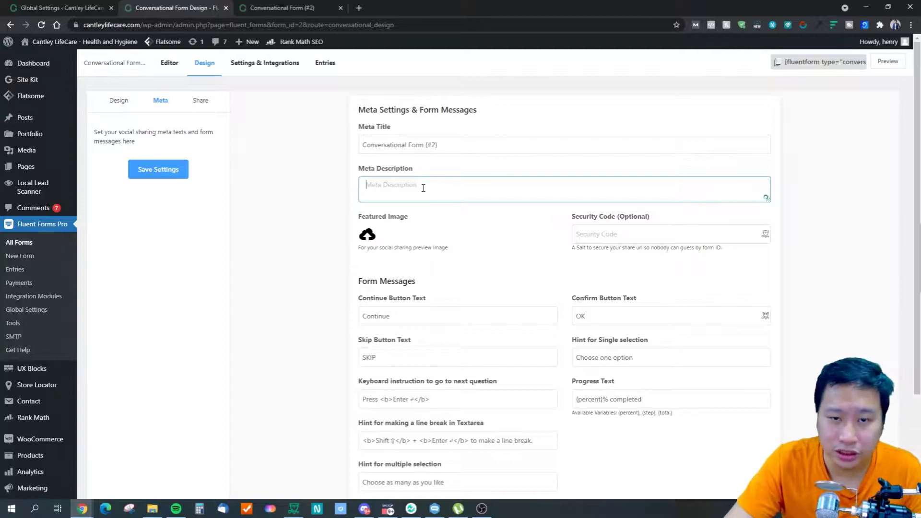
# Examine the optional Security Code setting and the button texts and hints under Form Messages.
pyautogui.scroll(-3, 315, 297)
pyautogui.scroll(3, 320, 294)
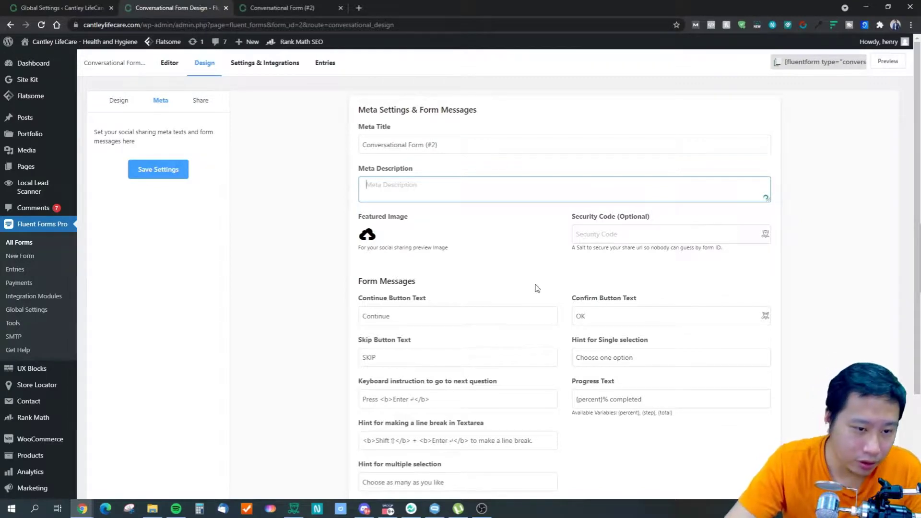
pyautogui.click(583, 233)
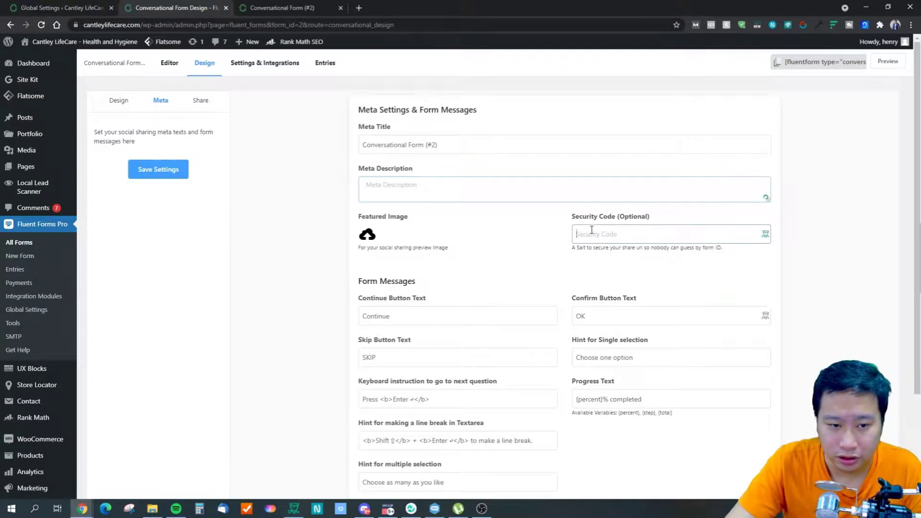
pyautogui.click(584, 255)
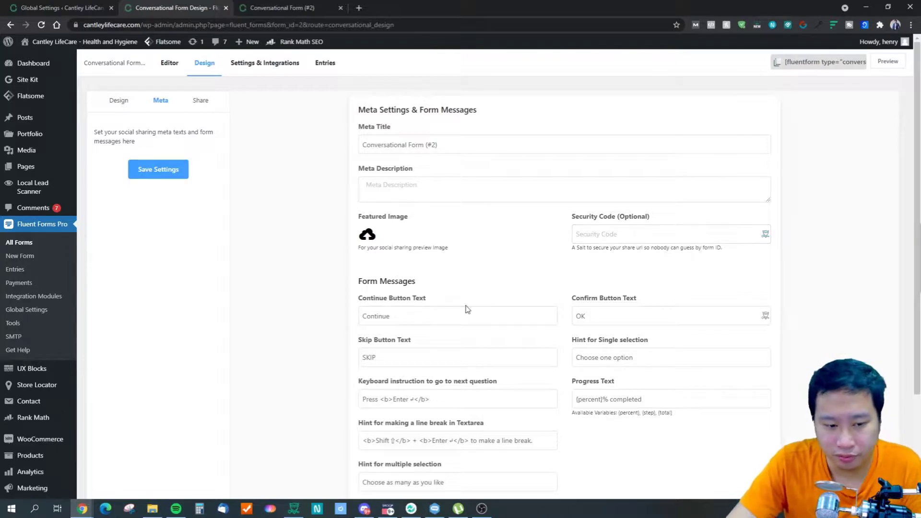
pyautogui.scroll(-1, 455, 364)
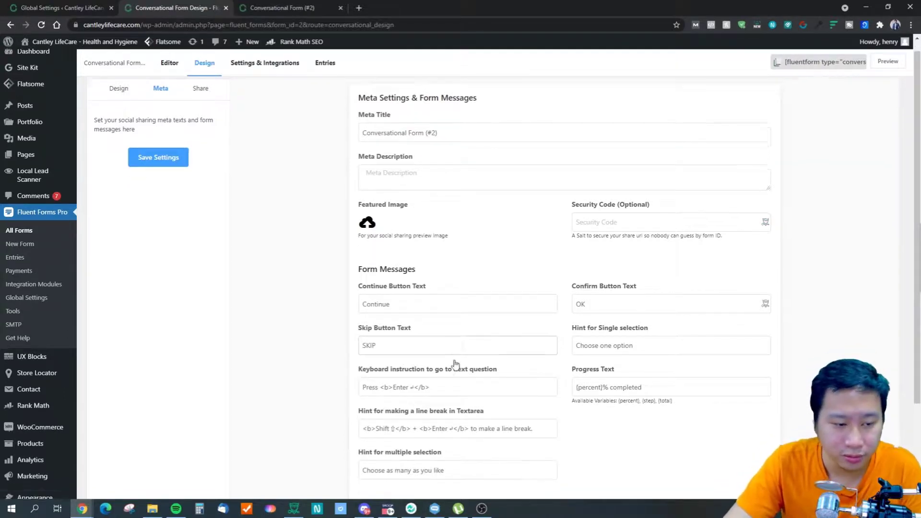
pyautogui.scroll(-3, 456, 365)
pyautogui.scroll(1, 433, 308)
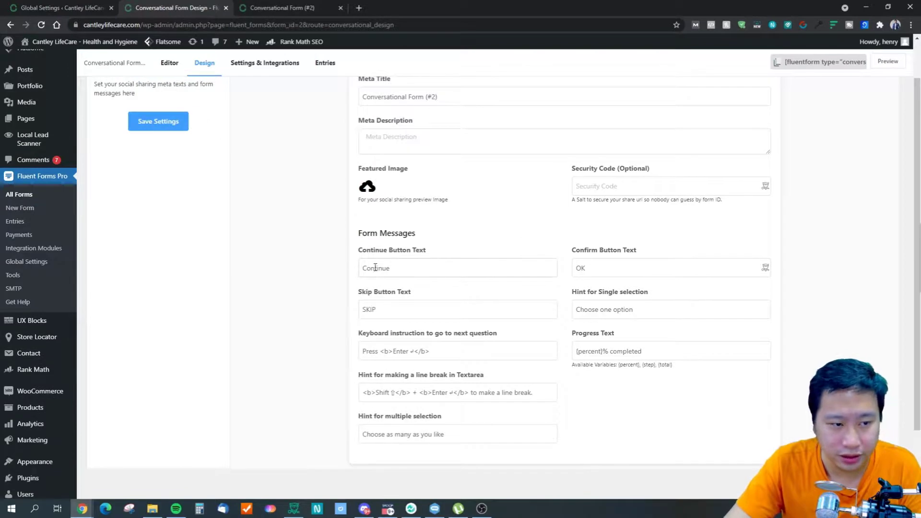
pyautogui.scroll(1, 241, 306)
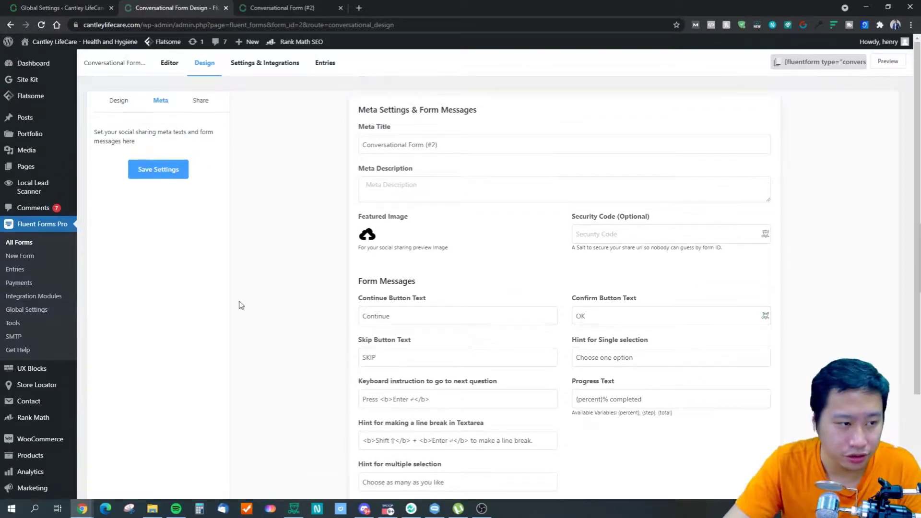
# Review the form's share options, including the direct URL, and return to the previewed form at the Subject question.
pyautogui.click(198, 104)
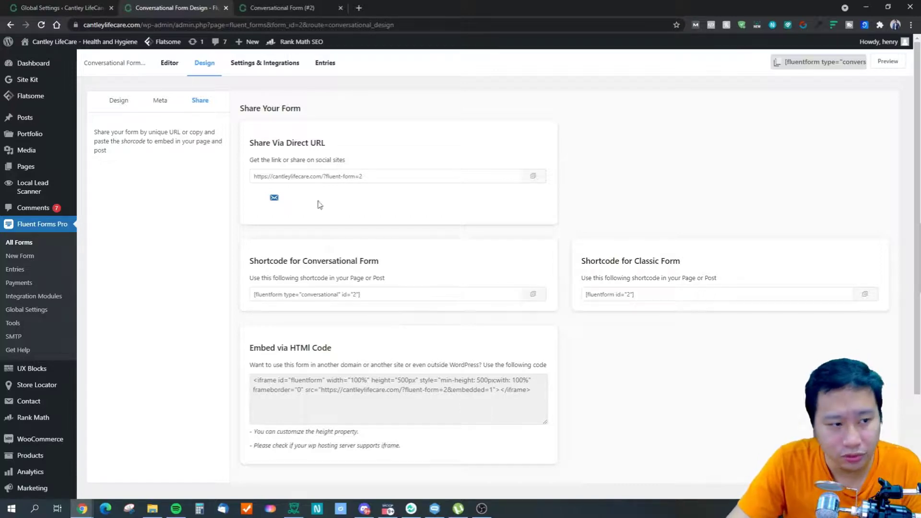
pyautogui.moveTo(356, 176); pyautogui.dragTo(226, 174)
pyautogui.click(646, 160)
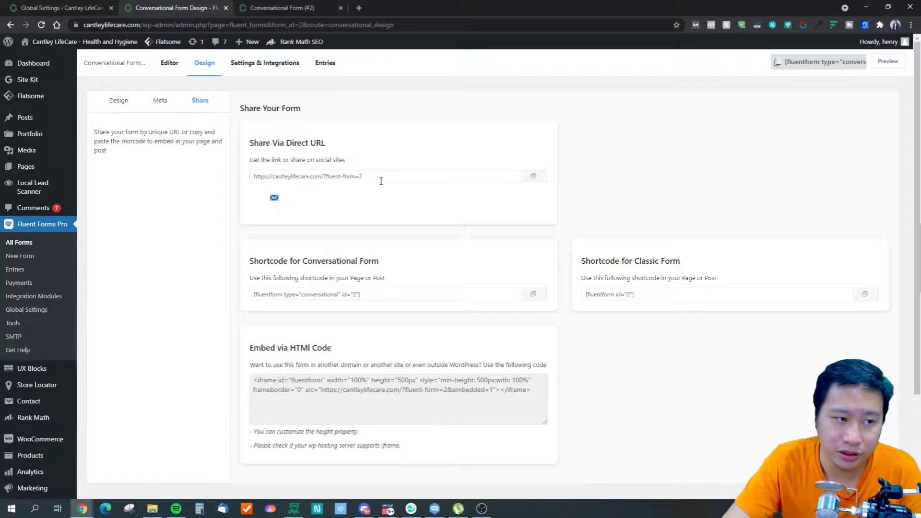
pyautogui.moveTo(374, 180); pyautogui.dragTo(201, 169)
pyautogui.rightClick(306, 183)
pyautogui.click(715, 144)
pyautogui.click(284, 8)
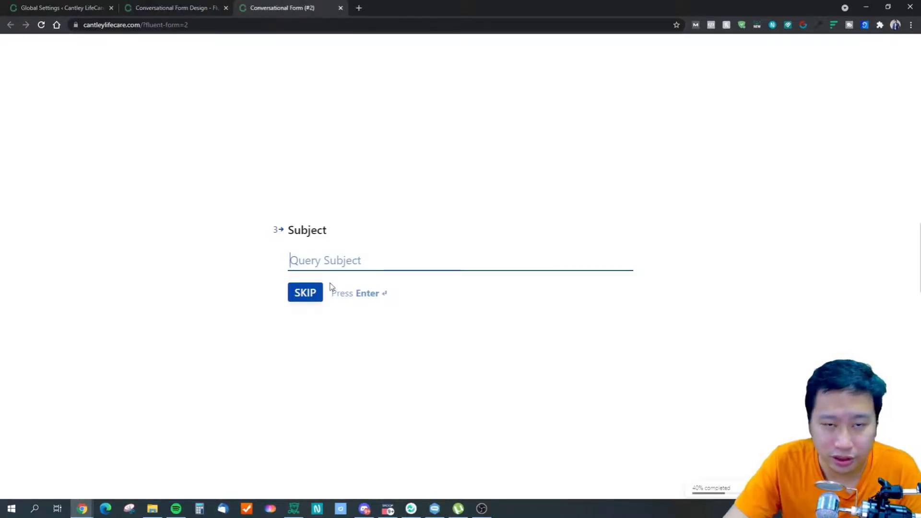
# Examine the form's conversational and classic shortcodes and its HTML embed code among the share options.
pyautogui.click(154, 8)
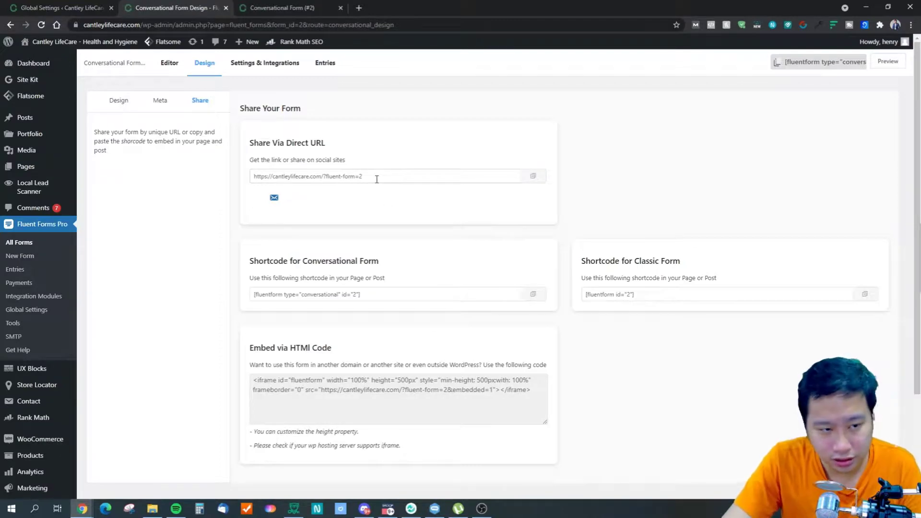
pyautogui.moveTo(389, 298); pyautogui.dragTo(251, 294)
pyautogui.click(662, 362)
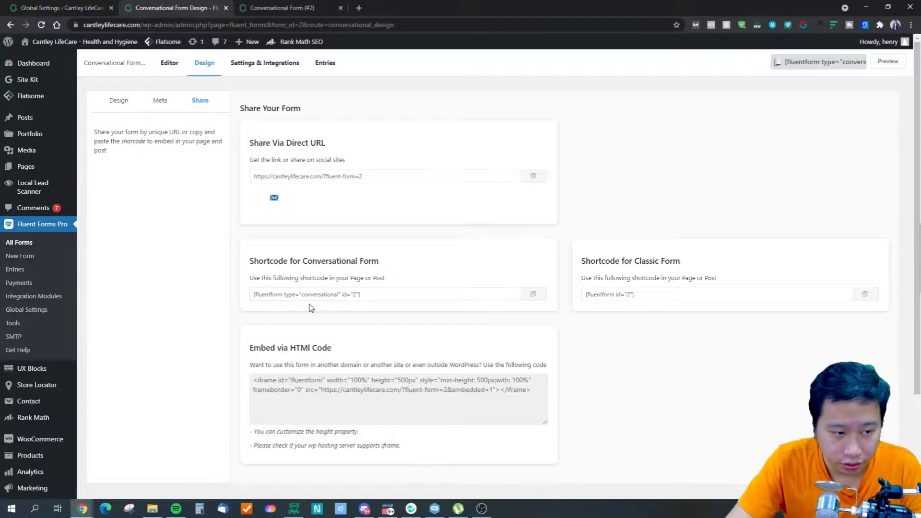
pyautogui.moveTo(382, 298); pyautogui.dragTo(212, 295)
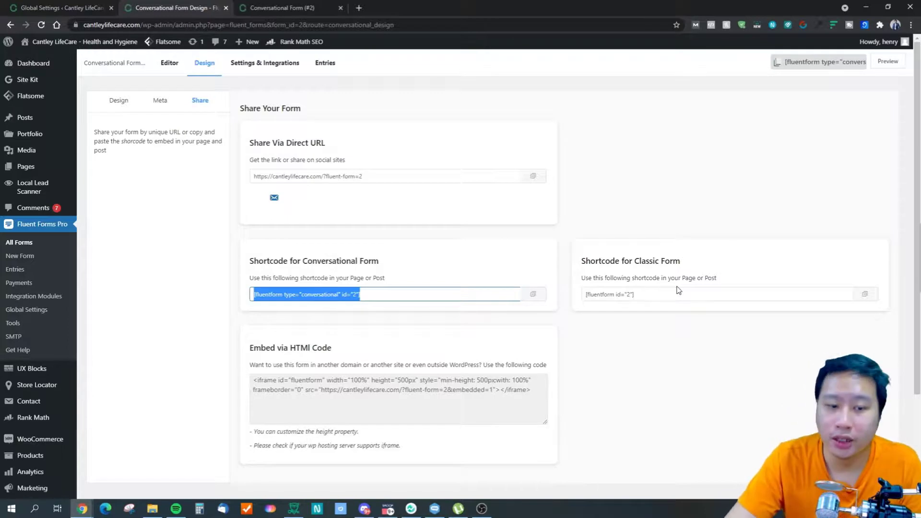
pyautogui.moveTo(653, 295); pyautogui.dragTo(550, 299)
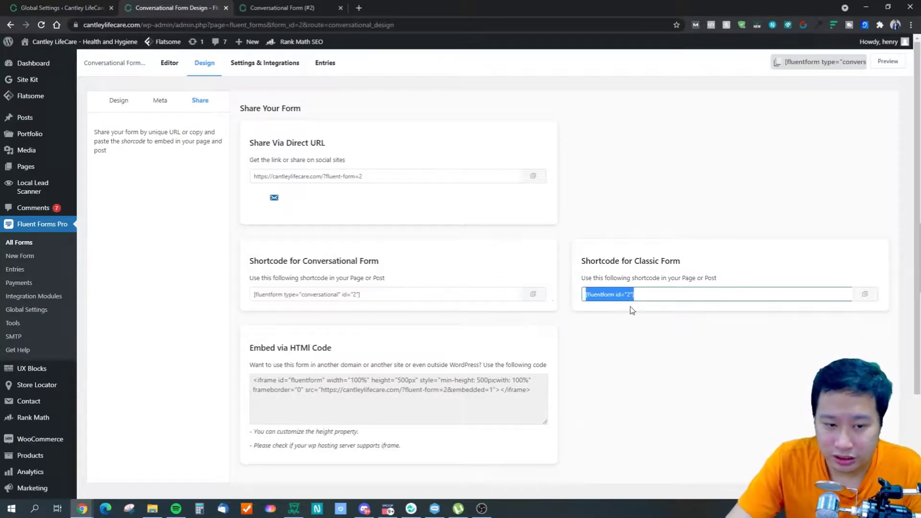
pyautogui.click(629, 329)
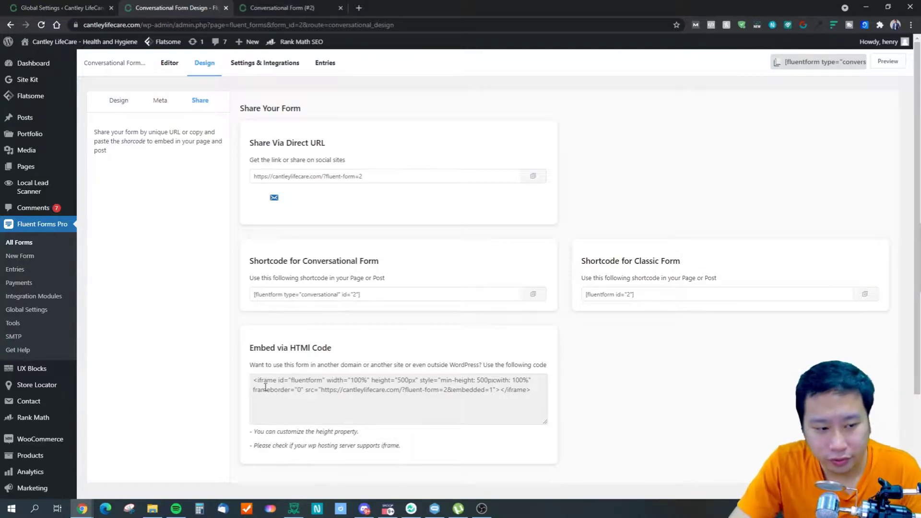
pyautogui.moveTo(253, 385); pyautogui.dragTo(449, 411)
pyautogui.moveTo(529, 411); pyautogui.dragTo(245, 352)
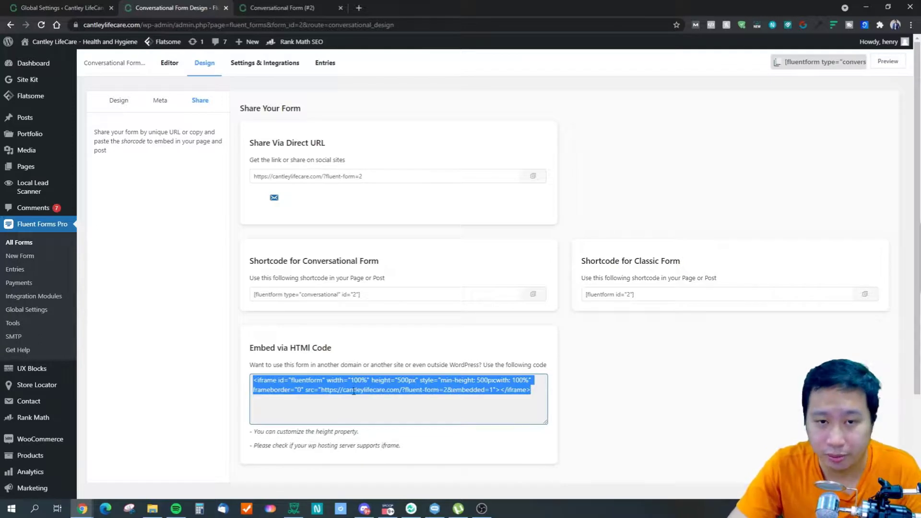
# Review the form's confirmation, layout, and scheduling and restriction settings under Settings & Integrations.
pyautogui.click(249, 61)
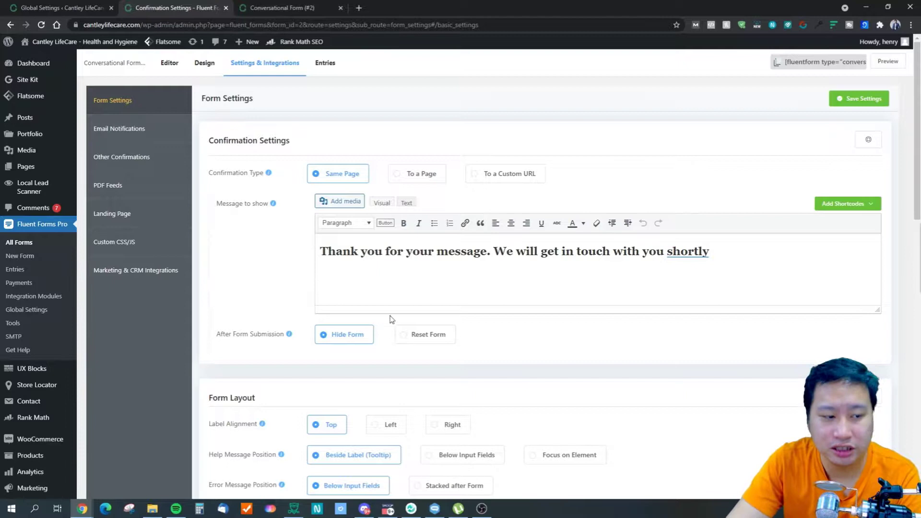
pyautogui.scroll(-4, 259, 307)
pyautogui.scroll(-4, 238, 293)
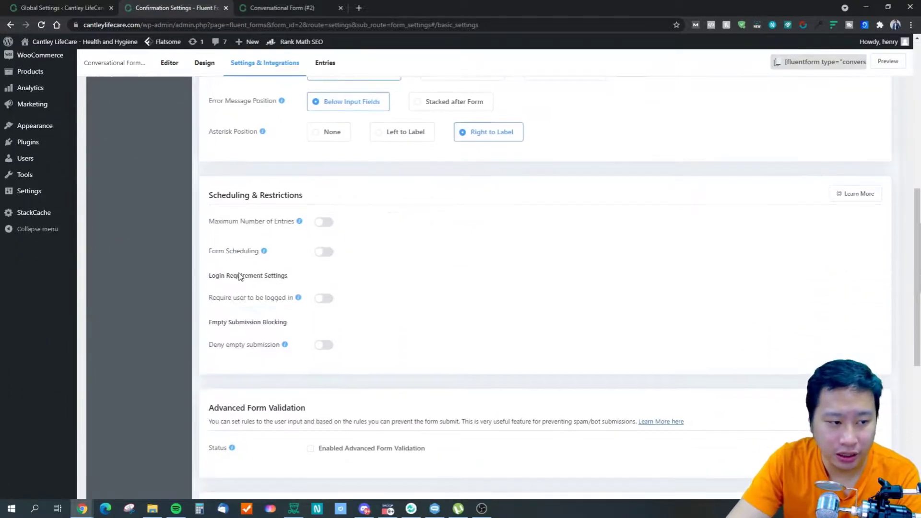
pyautogui.scroll(3, 283, 288)
pyautogui.scroll(-1, 302, 307)
pyautogui.scroll(1, 300, 309)
pyautogui.scroll(-3, 283, 305)
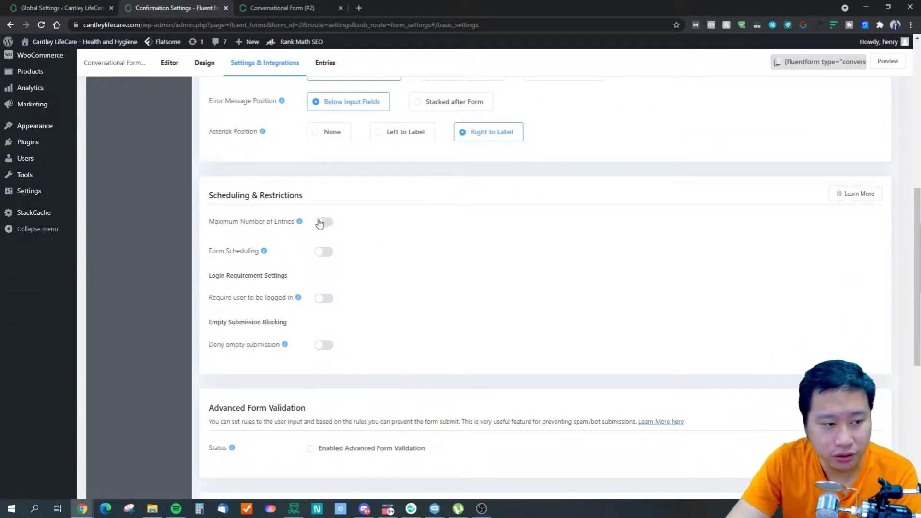
# Try the Maximum Number of Entries restriction by raising its entry limit, and turn the restriction off again.
pyautogui.click(329, 231)
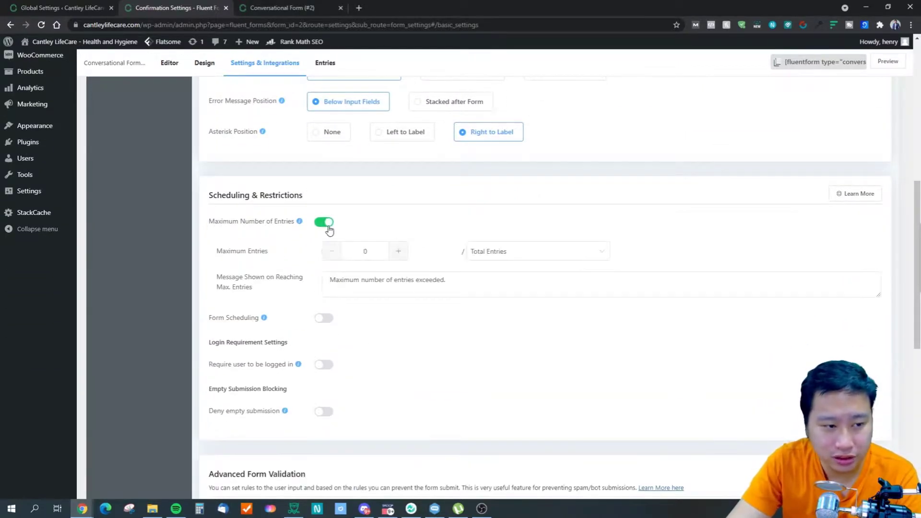
pyautogui.click(398, 251)
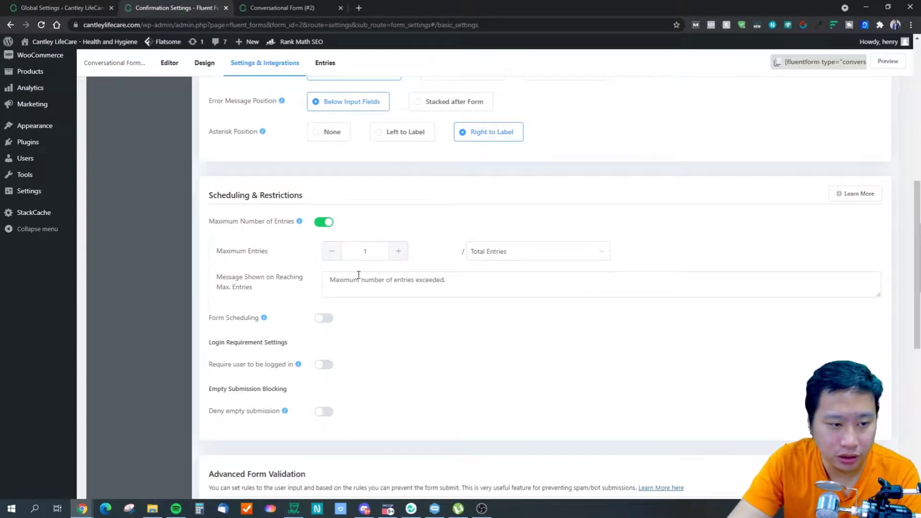
pyautogui.click(396, 252)
pyautogui.click(397, 253)
pyautogui.click(398, 254)
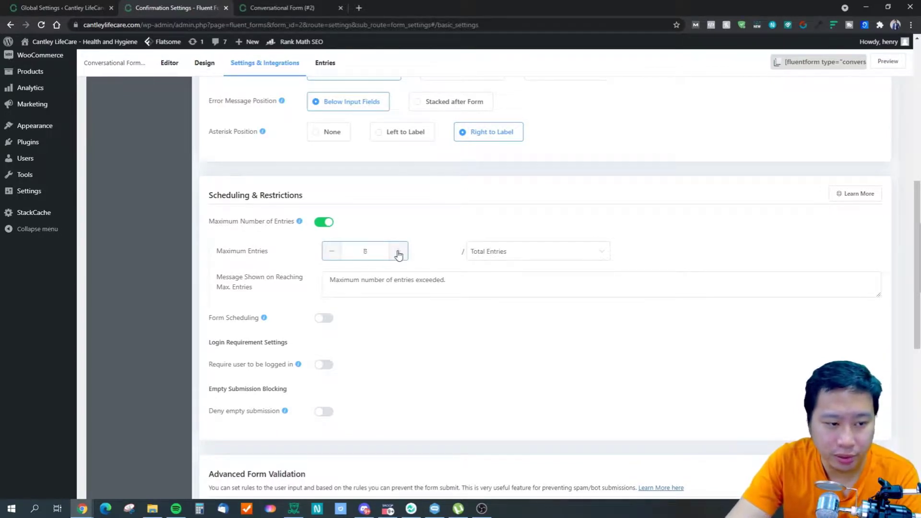
pyautogui.click(324, 223)
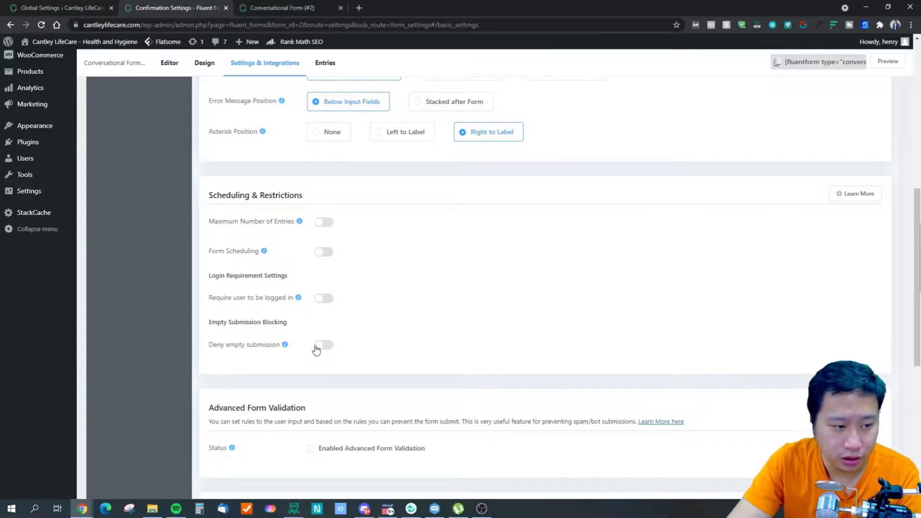
# Enable Deny empty submission under Empty Submission Blocking.
pyautogui.click(318, 347)
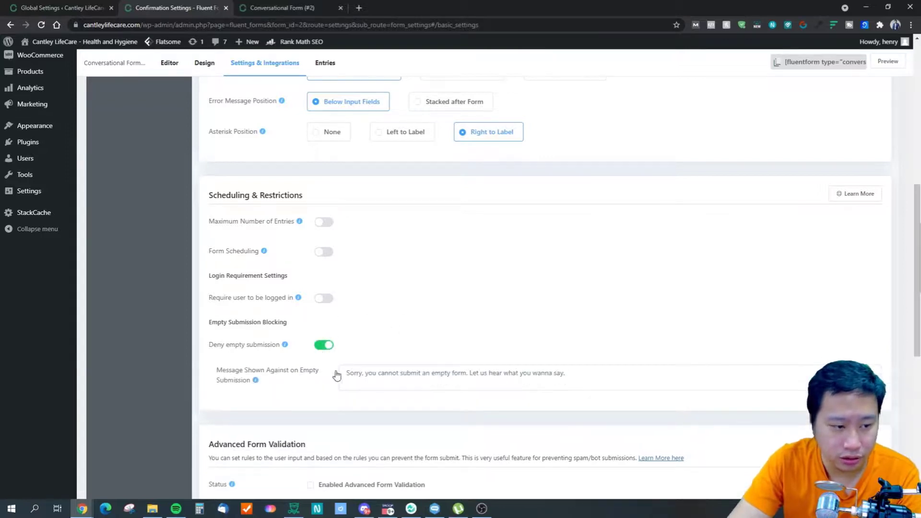
pyautogui.click(318, 346)
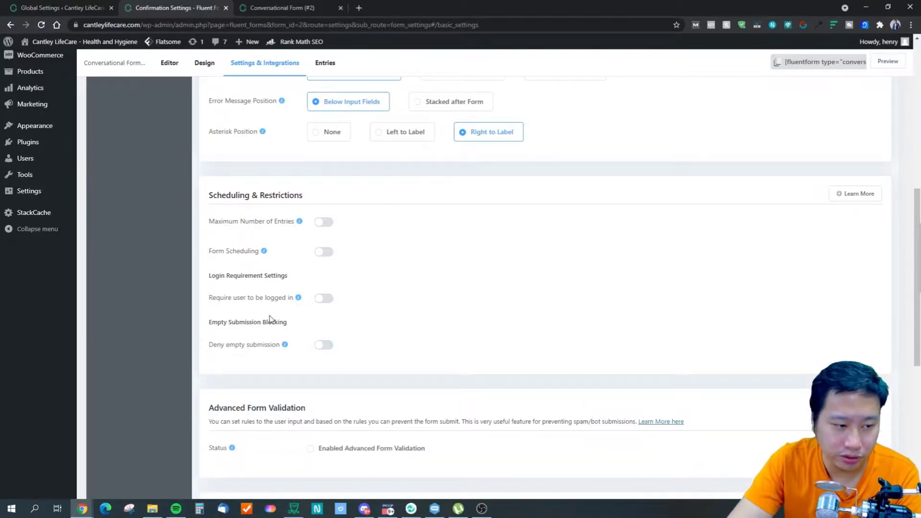
pyautogui.click(323, 346)
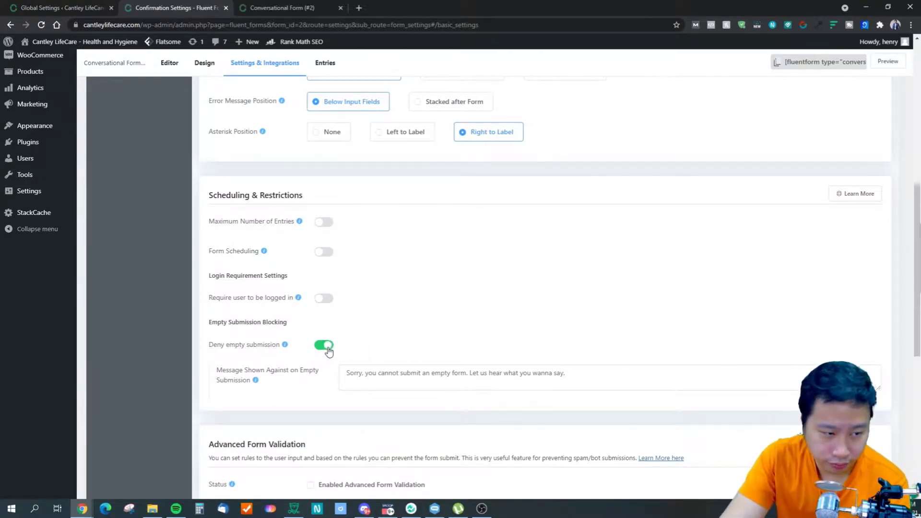
pyautogui.click(328, 348)
pyautogui.click(323, 347)
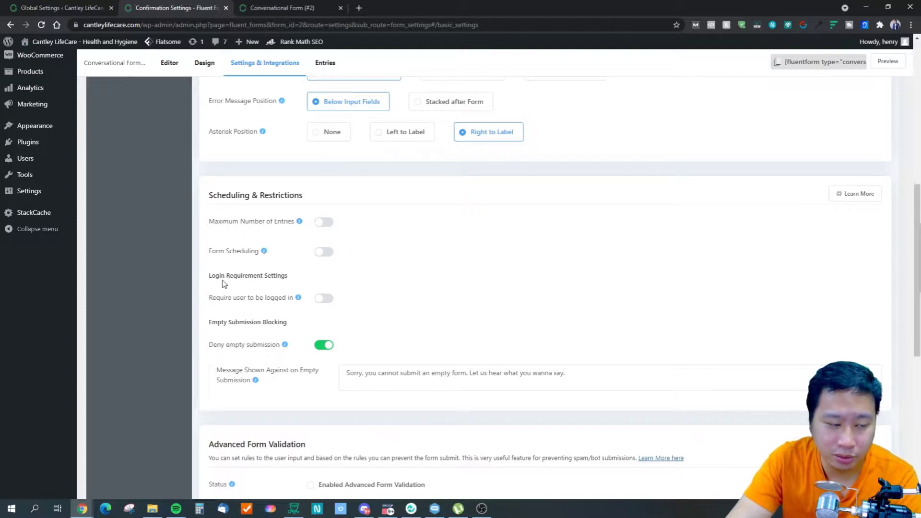
# Try the Append option under Survey Result to see its label and count settings, and turn it off again.
pyautogui.scroll(-8, 326, 305)
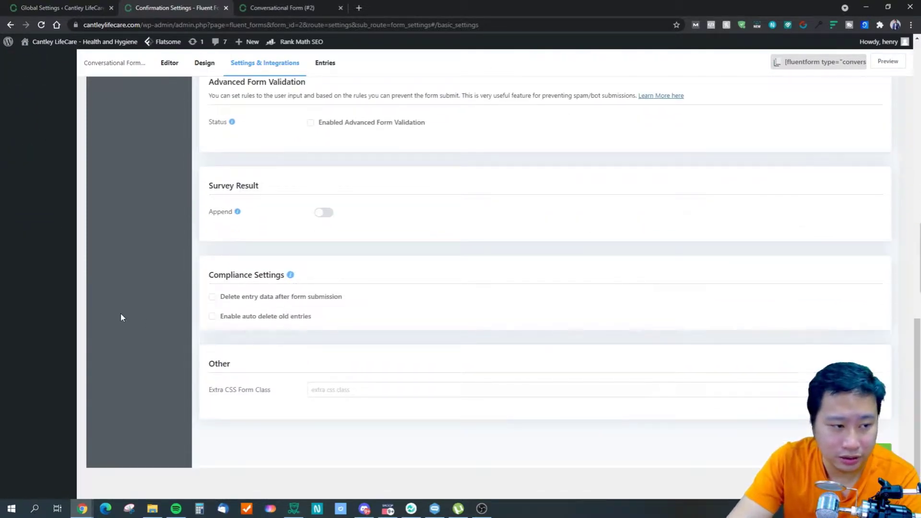
pyautogui.scroll(2, 121, 315)
pyautogui.click(332, 311)
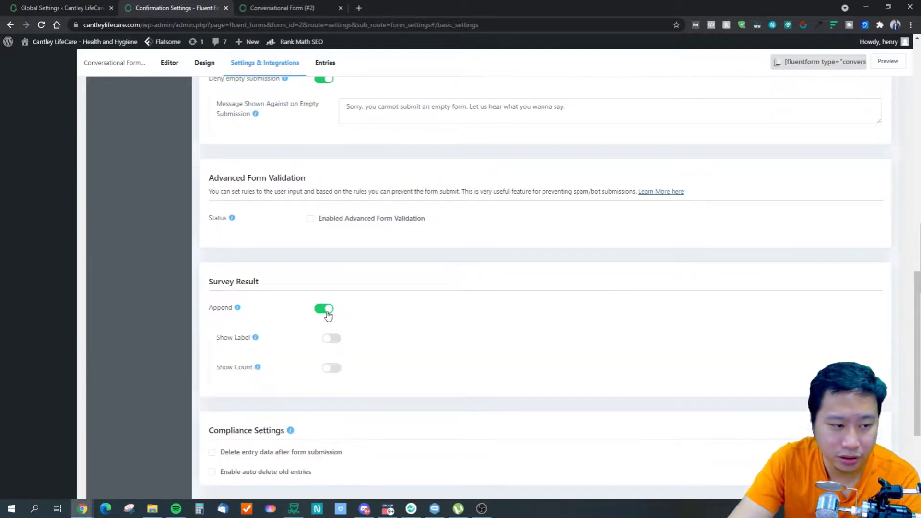
pyautogui.click(328, 312)
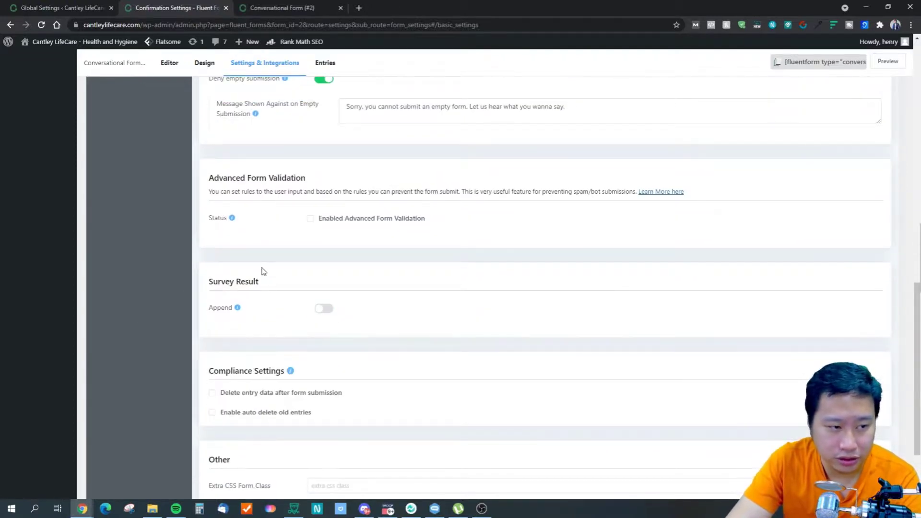
# Review the Compliance Settings for deleting entries and look back over the rest of the form settings.
pyautogui.scroll(-2, 274, 336)
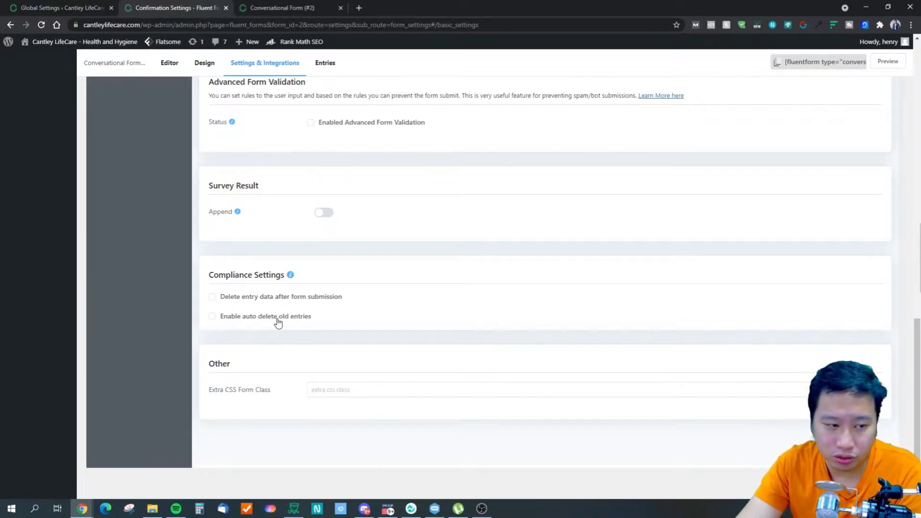
pyautogui.scroll(5, 290, 376)
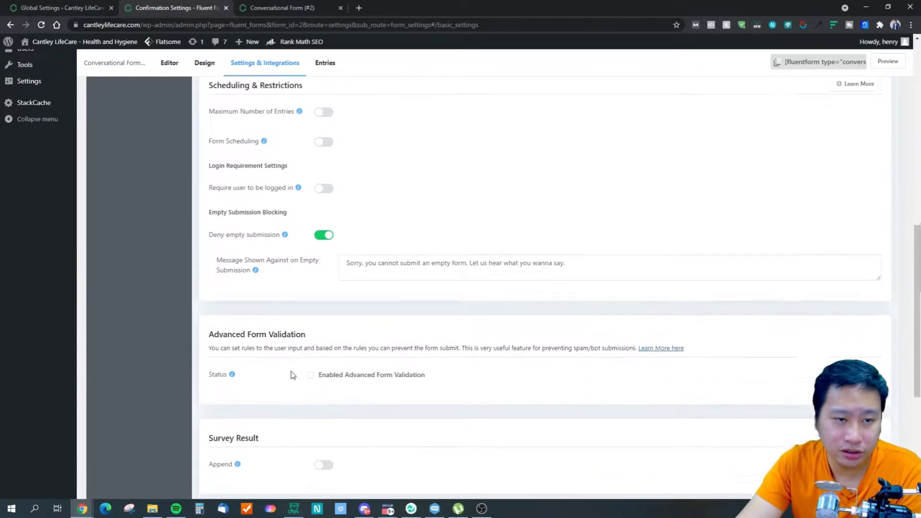
pyautogui.scroll(-1, 293, 375)
pyautogui.scroll(5, 293, 375)
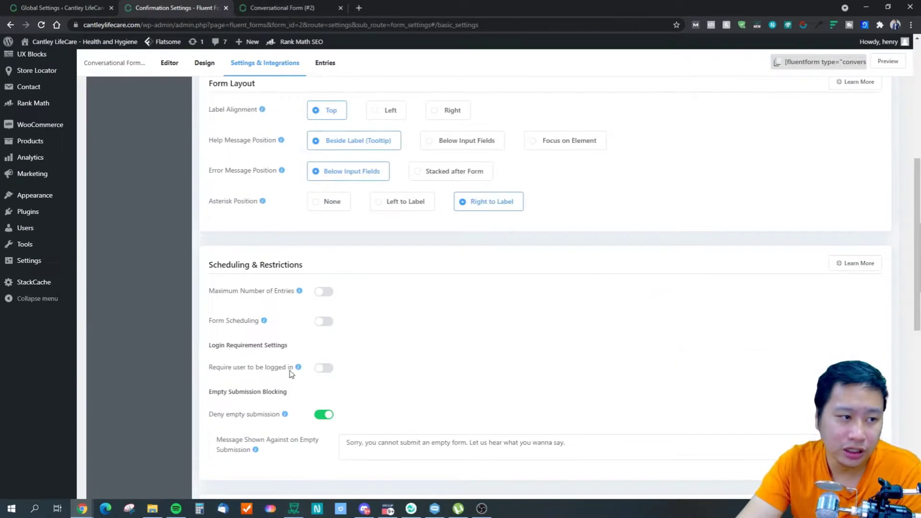
pyautogui.scroll(6, 290, 375)
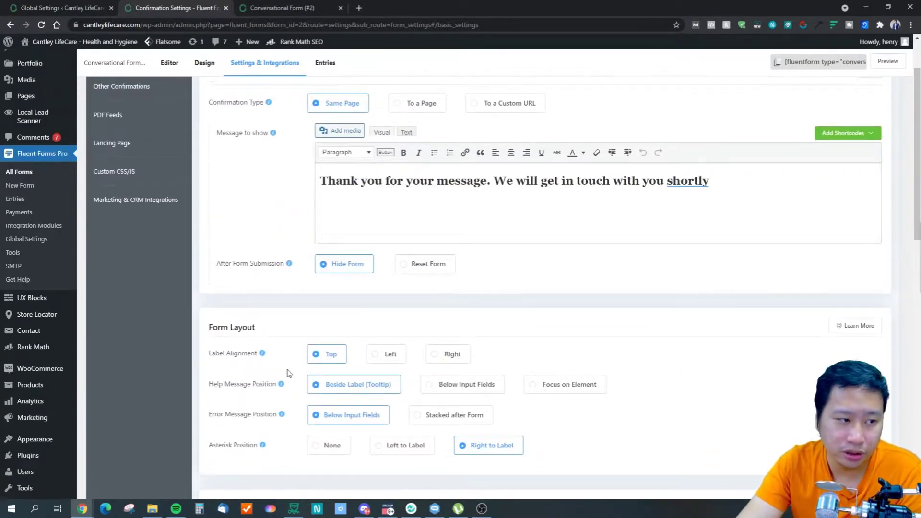
# Try enabling the Admin Notification Email in the form's email notifications and disable it again.
pyautogui.click(124, 140)
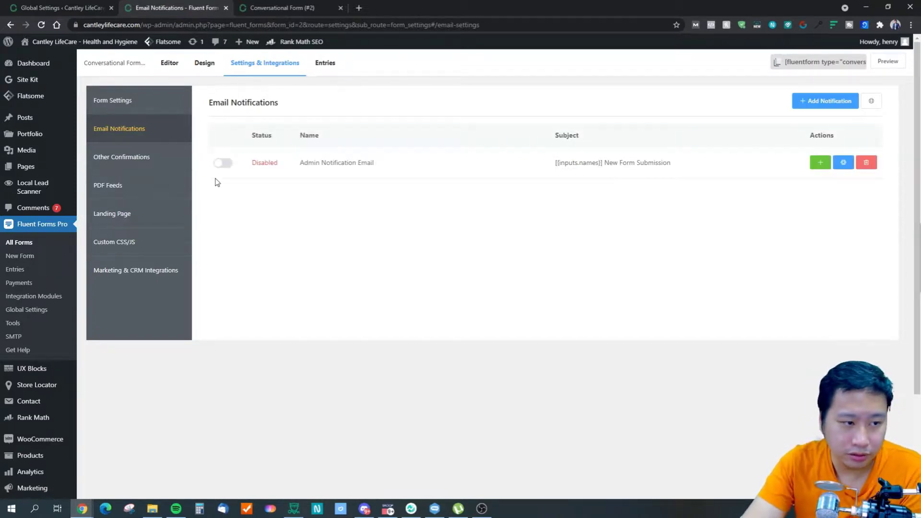
pyautogui.click(223, 166)
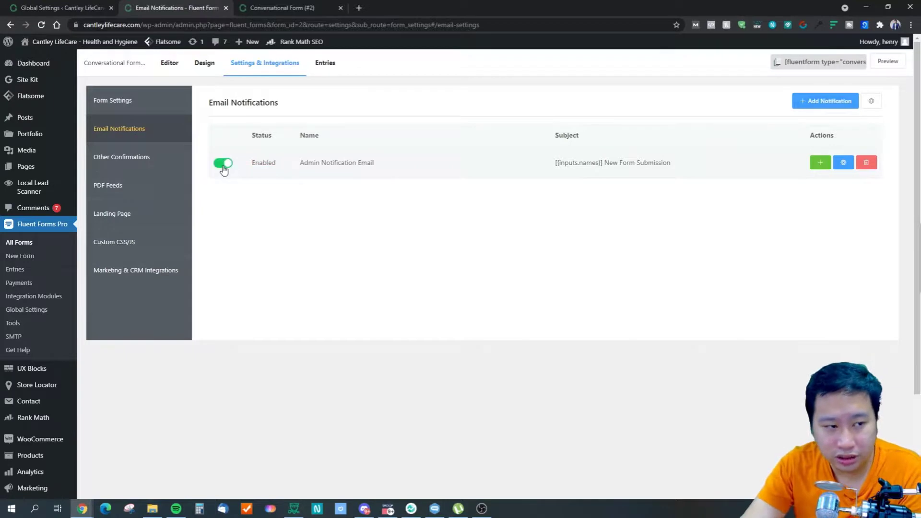
pyautogui.click(222, 168)
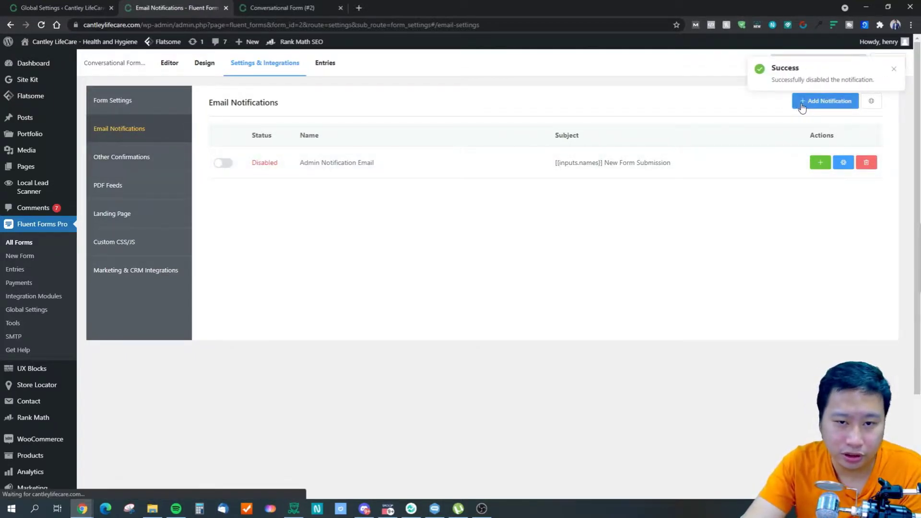
# Start a new email notification and look over its recipient, subject, body and conditional logic fields.
pyautogui.click(825, 101)
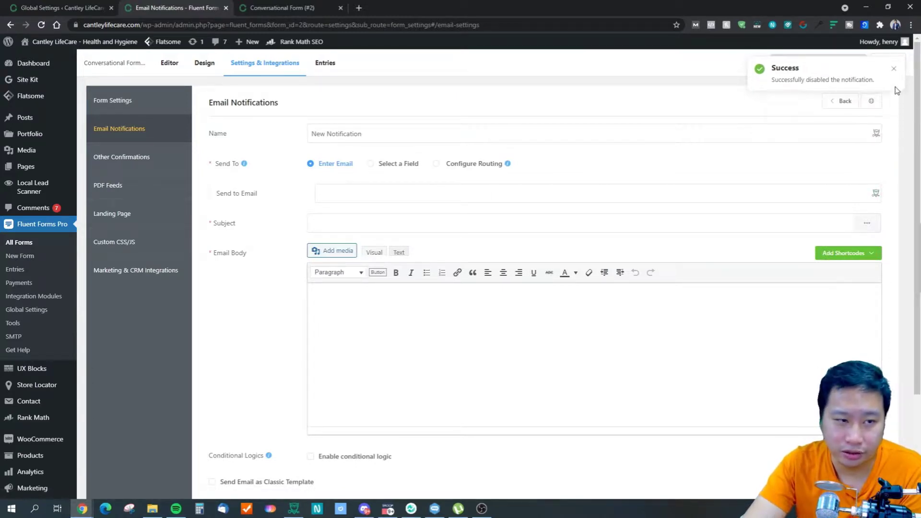
pyautogui.scroll(-3, 622, 249)
pyautogui.scroll(2, 622, 247)
pyautogui.scroll(1, 816, 115)
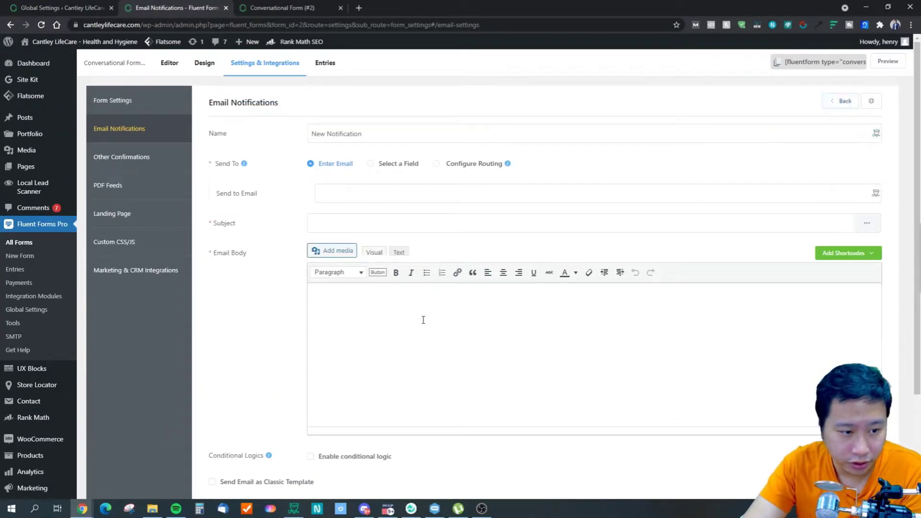
# Try conditional logic on the new notification with Ratings not equal to Amazing, and disable the logic again.
pyautogui.scroll(-3, 422, 318)
pyautogui.click(353, 329)
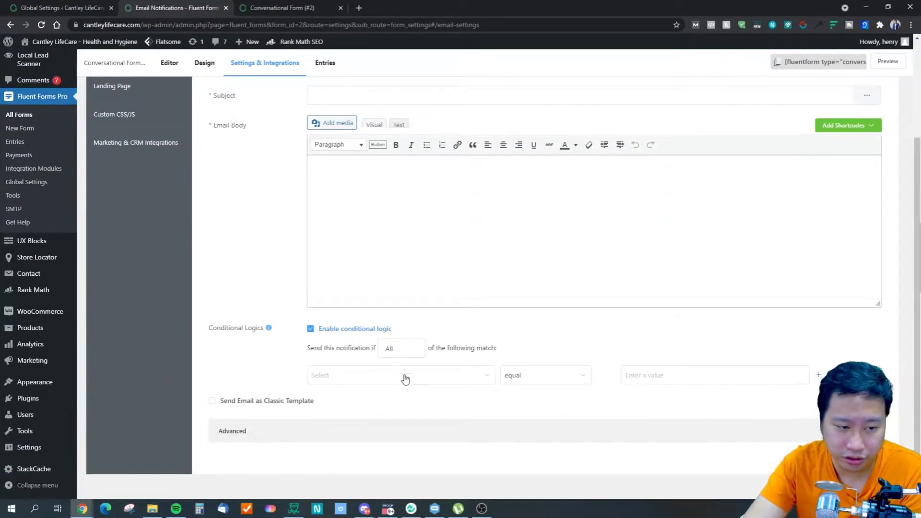
pyautogui.click(383, 375)
pyautogui.click(332, 460)
pyautogui.click(532, 376)
pyautogui.click(524, 283)
pyautogui.click(681, 376)
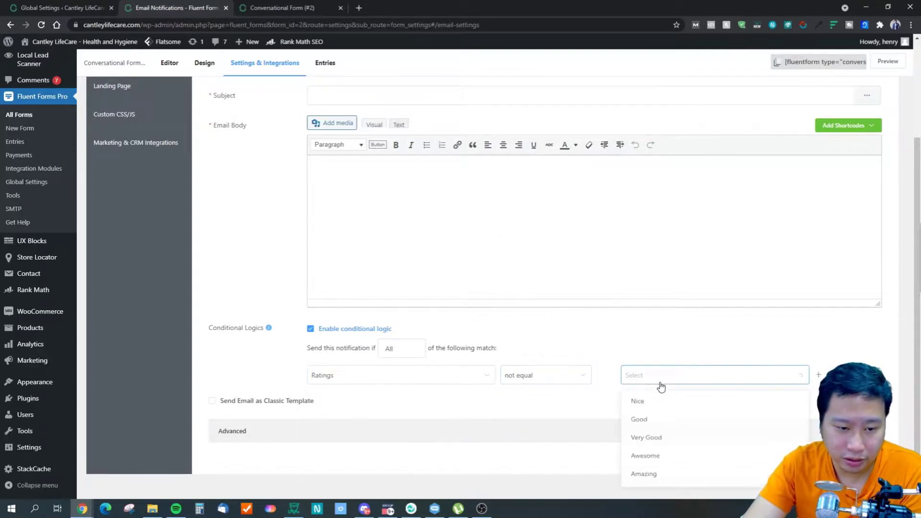
pyautogui.click(643, 479)
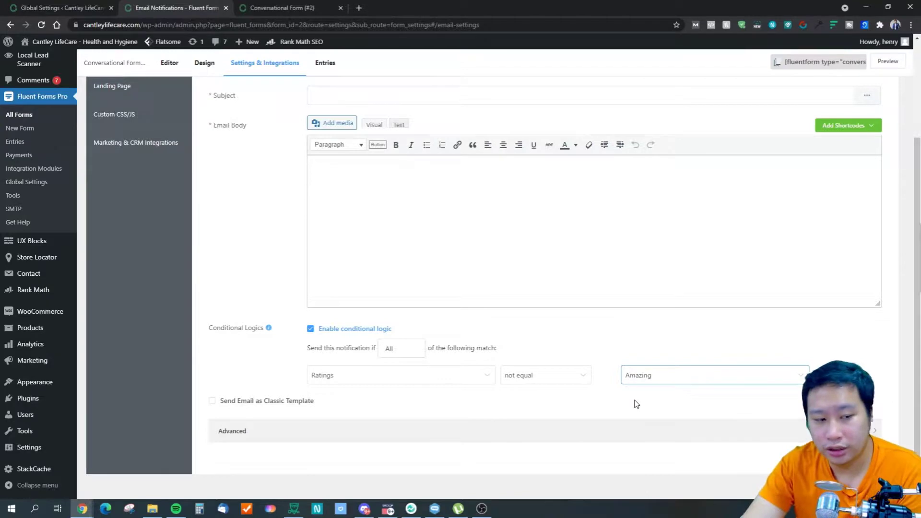
pyautogui.click(334, 336)
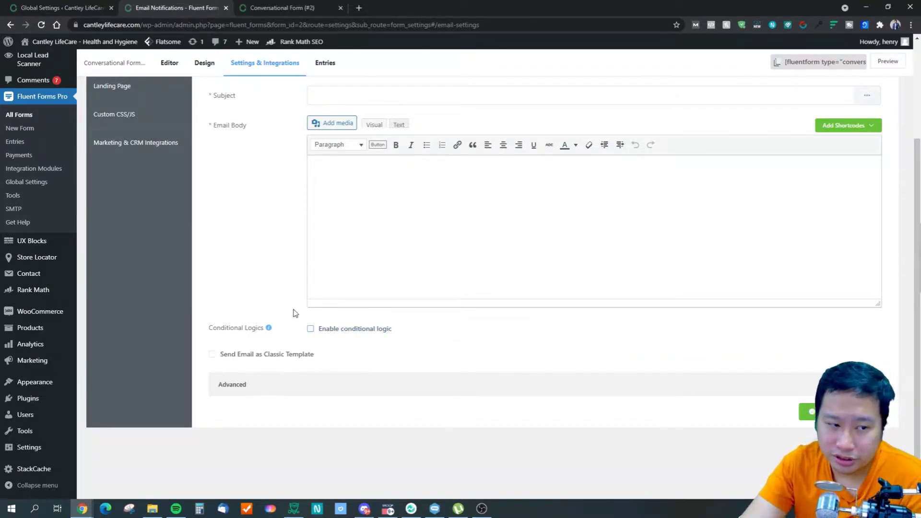
# Leave the new notification unsaved and open the form's Other Confirmations settings.
pyautogui.scroll(3, 312, 315)
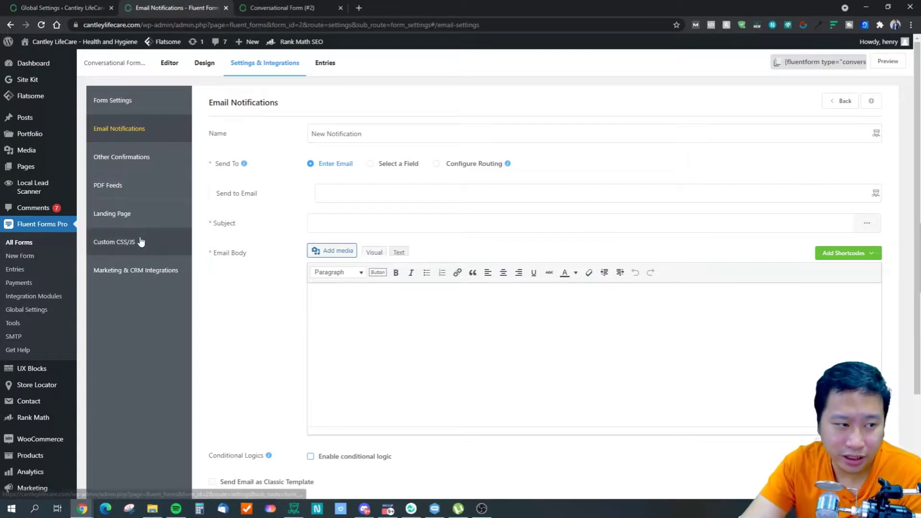
pyautogui.click(131, 165)
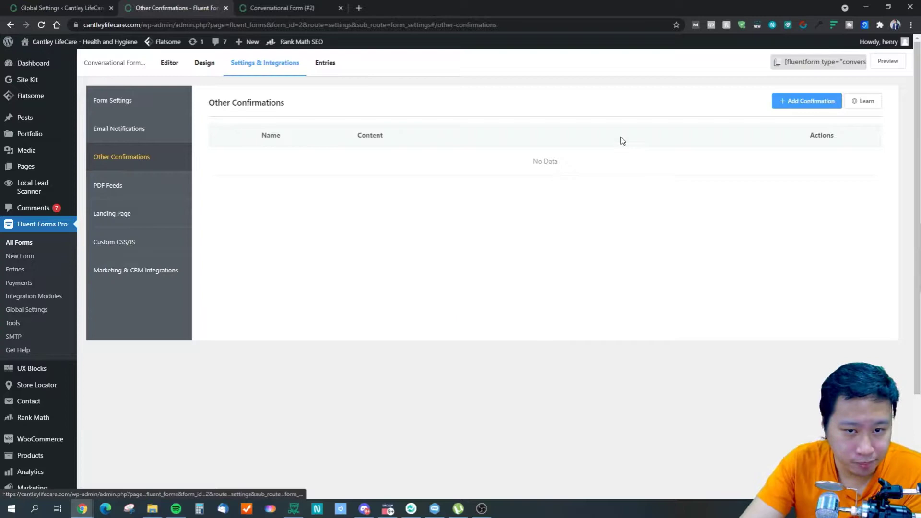
# Start a new confirmation and compare its Same Page, To a Page and To a Custom URL confirmation types.
pyautogui.click(786, 101)
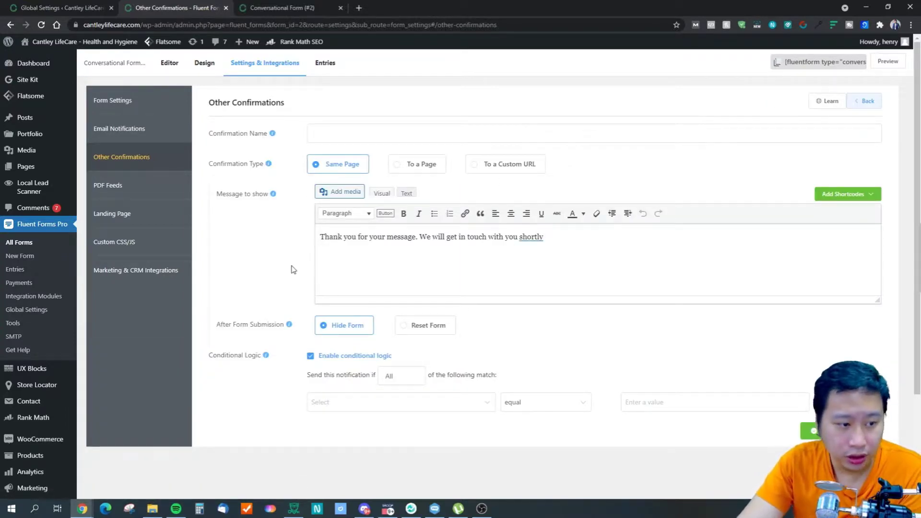
pyautogui.click(437, 263)
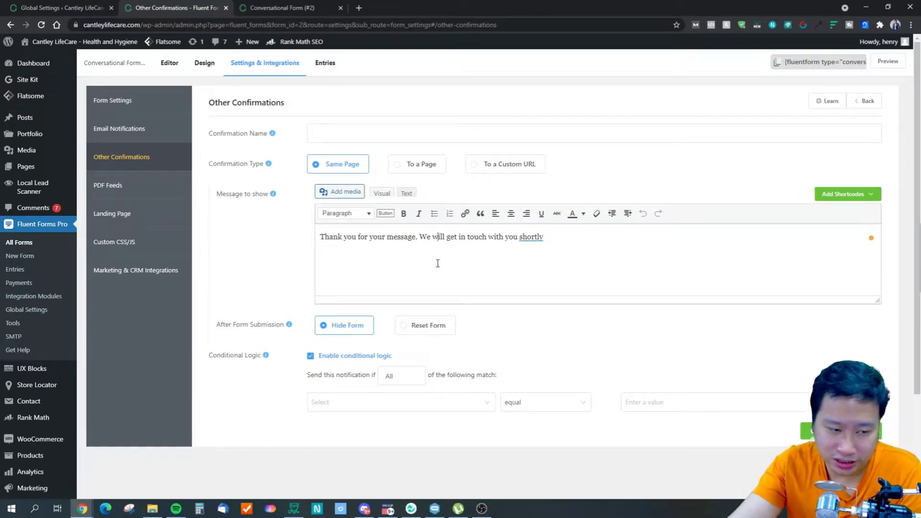
pyautogui.moveTo(551, 241); pyautogui.dragTo(318, 237)
pyautogui.click(396, 252)
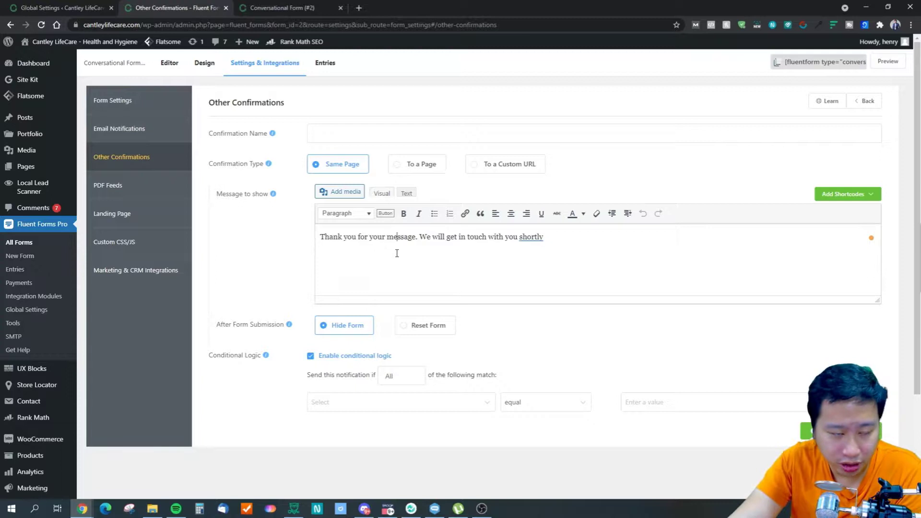
pyautogui.click(420, 171)
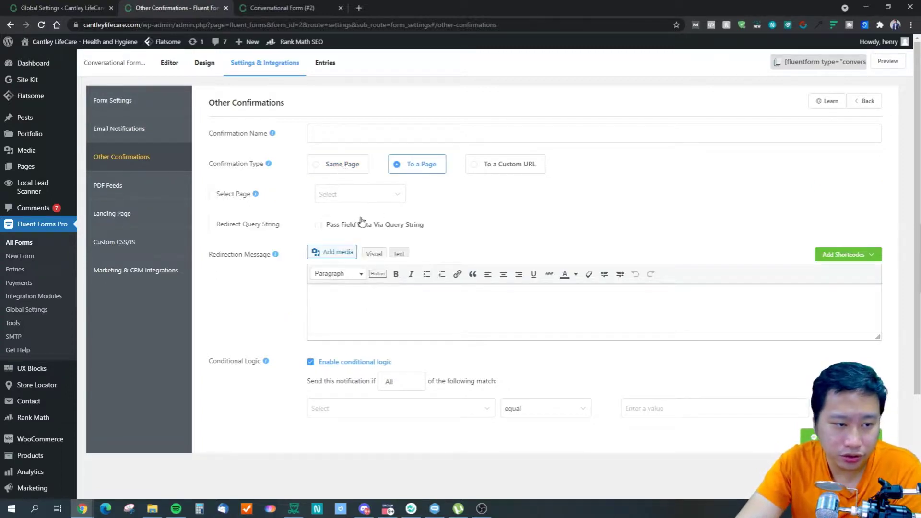
pyautogui.click(489, 168)
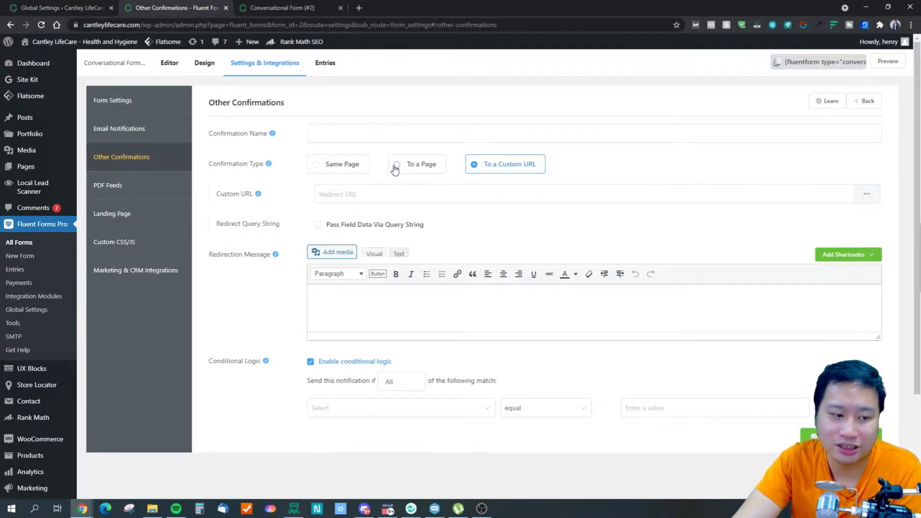
pyautogui.click(339, 165)
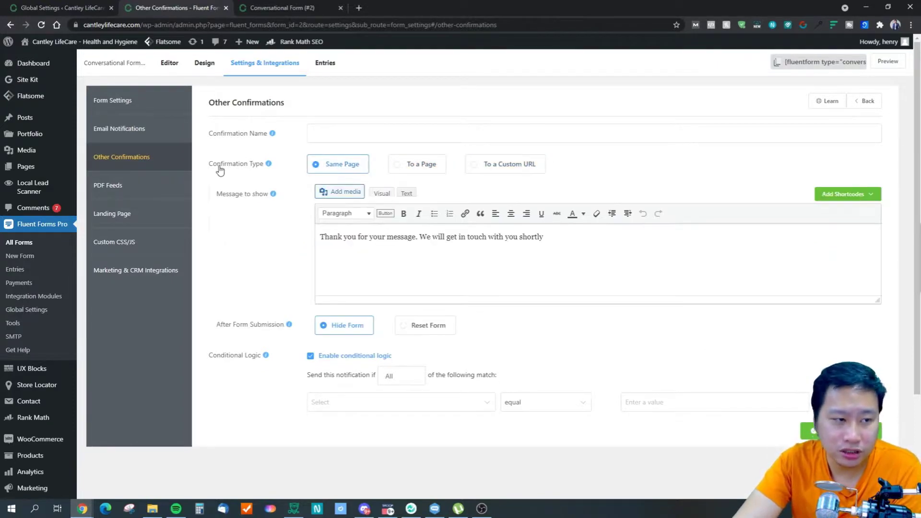
# Create a PDF feed from the General template and look over its header, body and footer content.
pyautogui.click(140, 193)
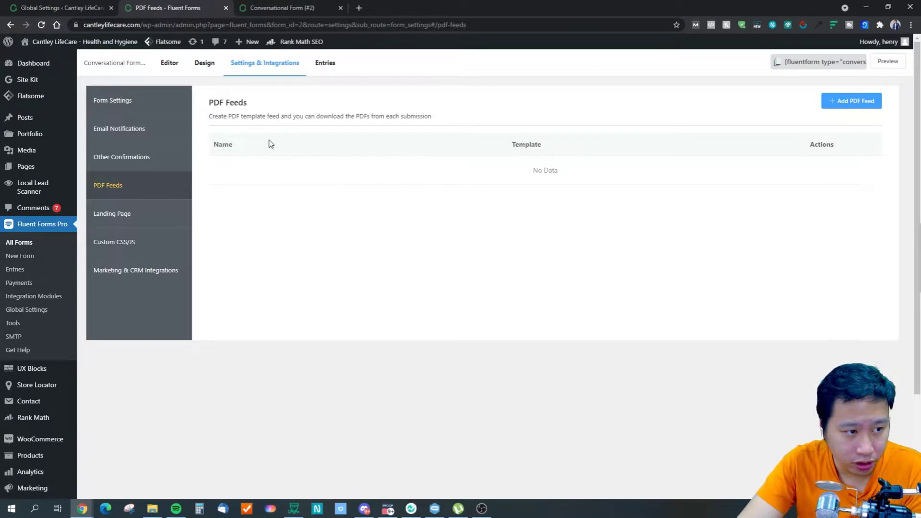
pyautogui.click(843, 100)
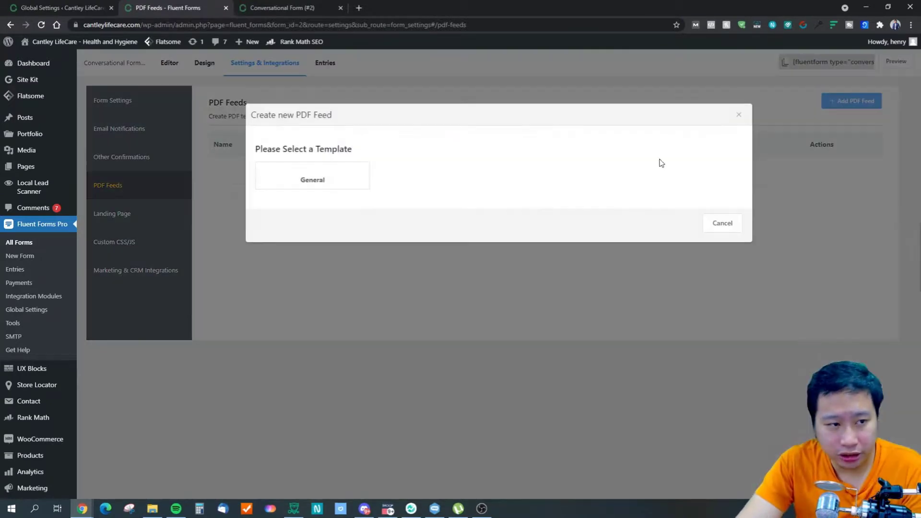
pyautogui.click(308, 275)
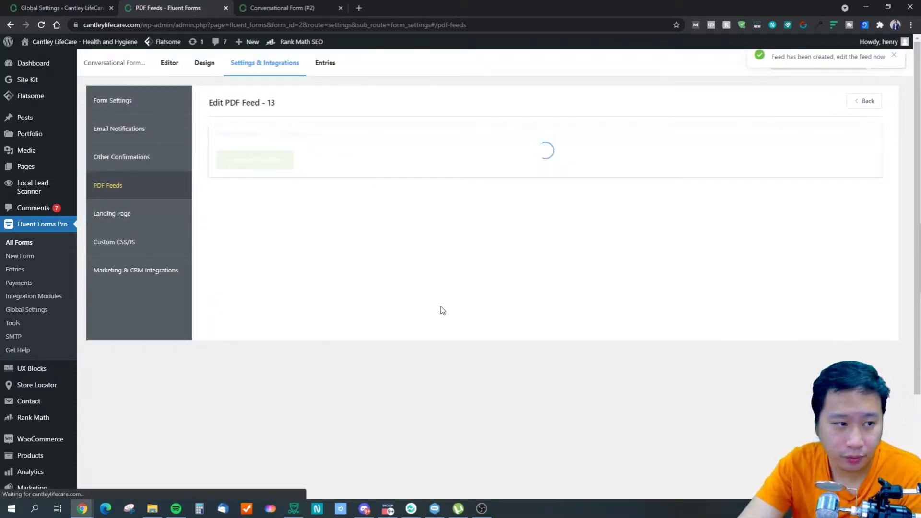
pyautogui.scroll(-3, 255, 343)
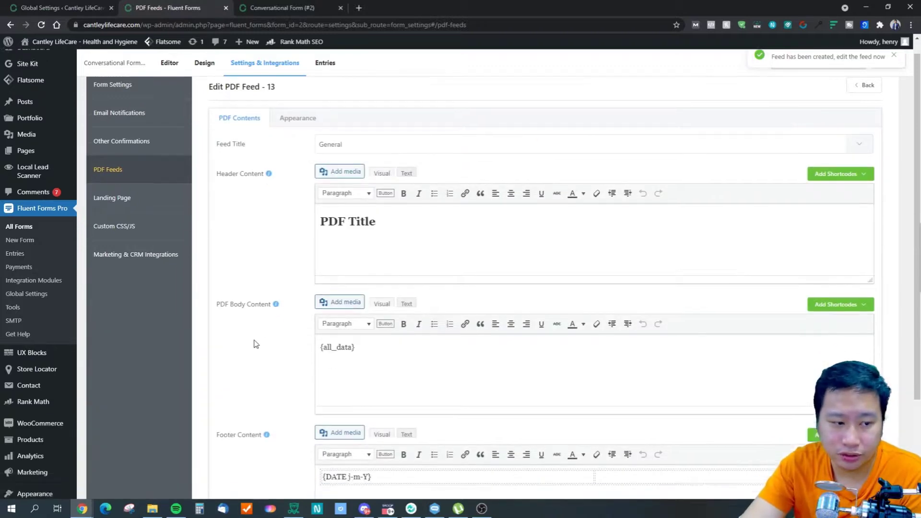
pyautogui.scroll(3, 258, 344)
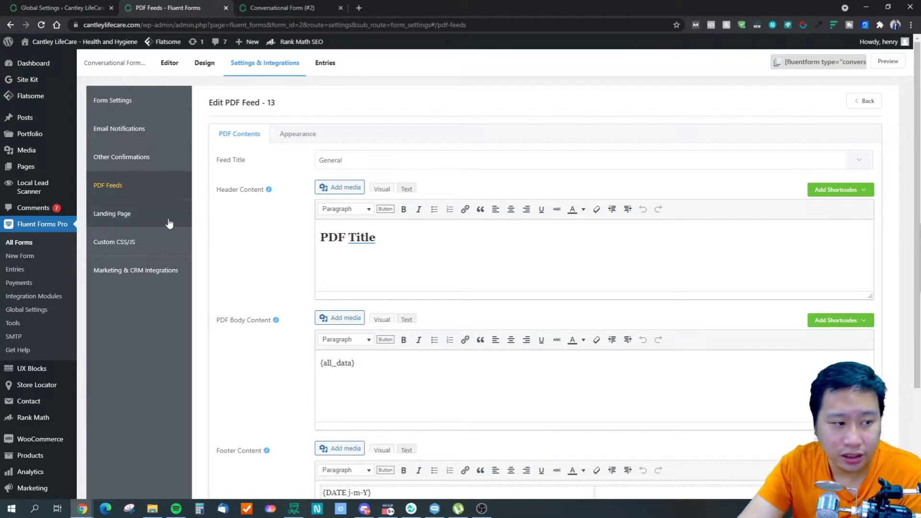
# Enable Form Landing Page Mode for the form and save the landing page settings.
pyautogui.click(138, 218)
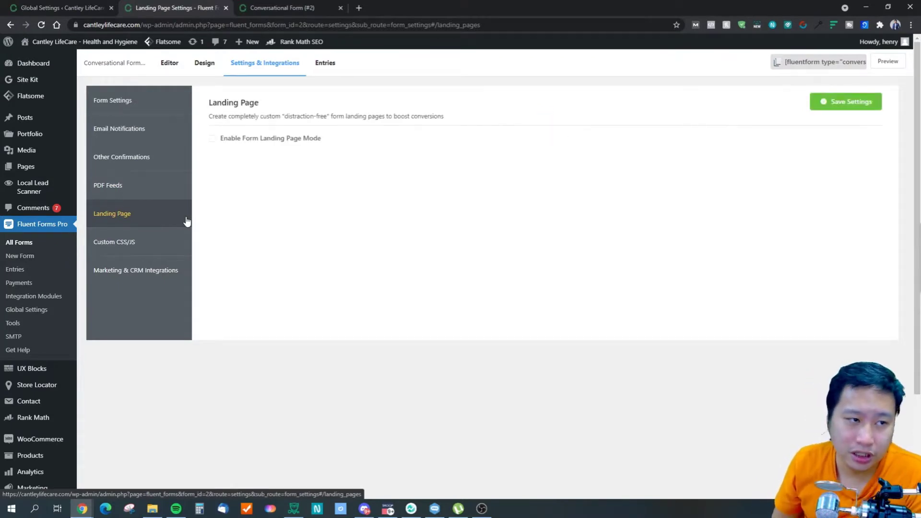
pyautogui.click(278, 139)
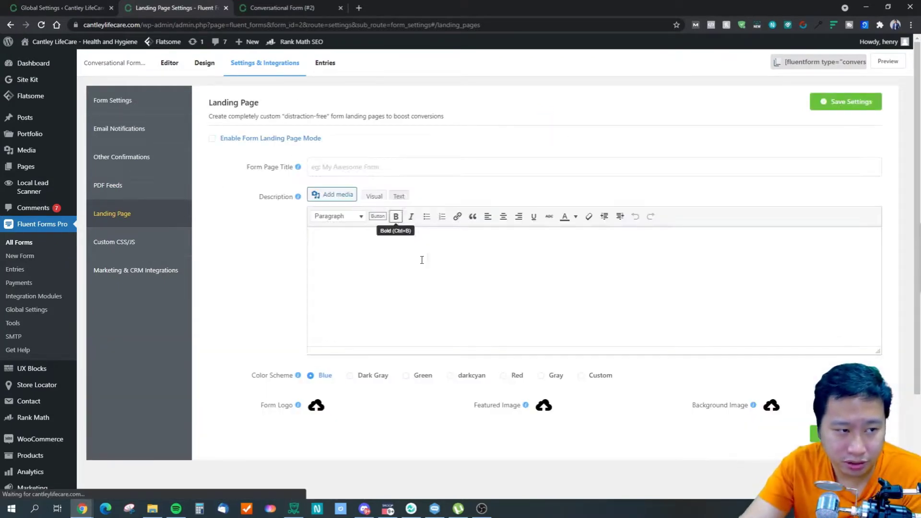
pyautogui.click(845, 433)
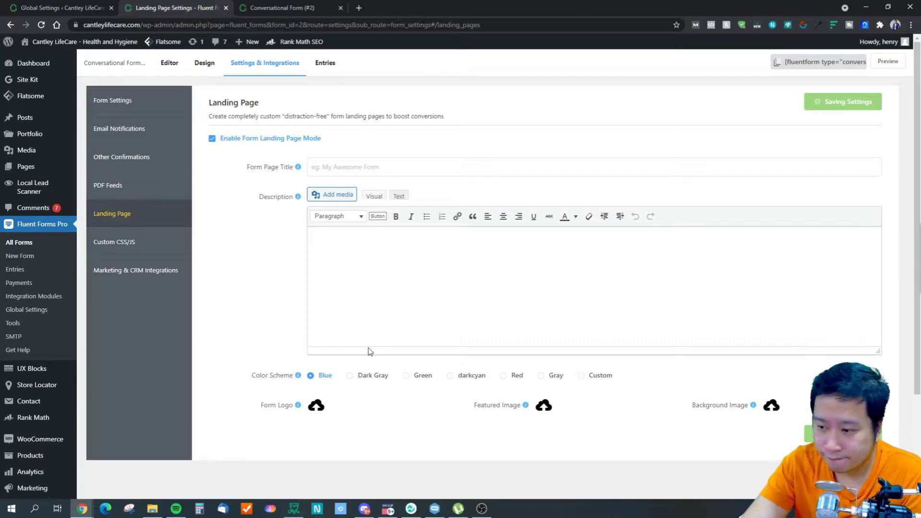
# Open the form's landing page URL to view the page, and return to the landing page settings.
pyautogui.scroll(-2, 325, 342)
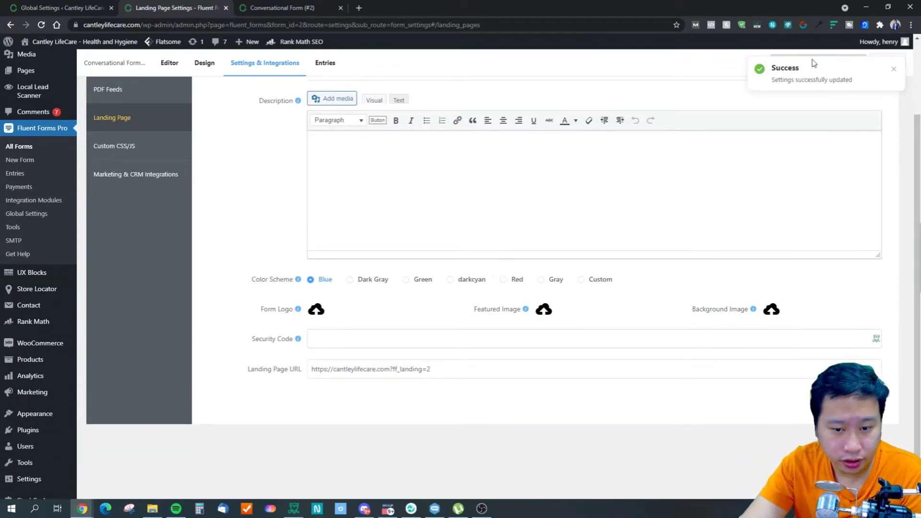
pyautogui.moveTo(475, 376); pyautogui.dragTo(277, 376)
pyautogui.rightClick(370, 373)
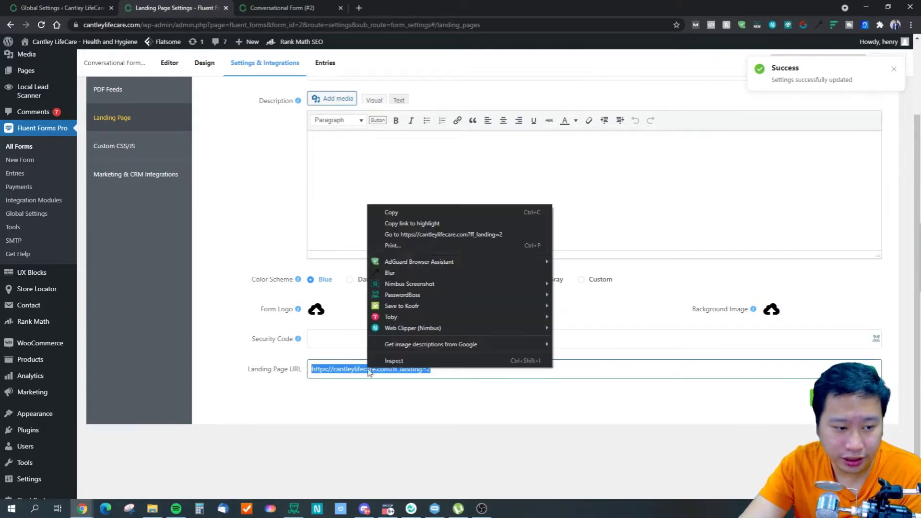
pyautogui.click(405, 235)
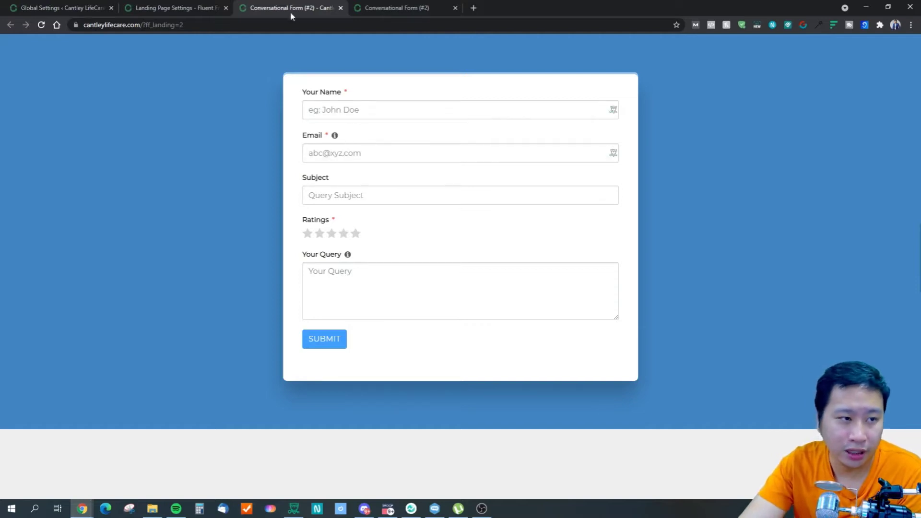
pyautogui.click(178, 8)
# Check the form's Marketing & CRM Integrations settings and open the form's entries.
pyautogui.click(173, 343)
pyautogui.scroll(2, 186, 344)
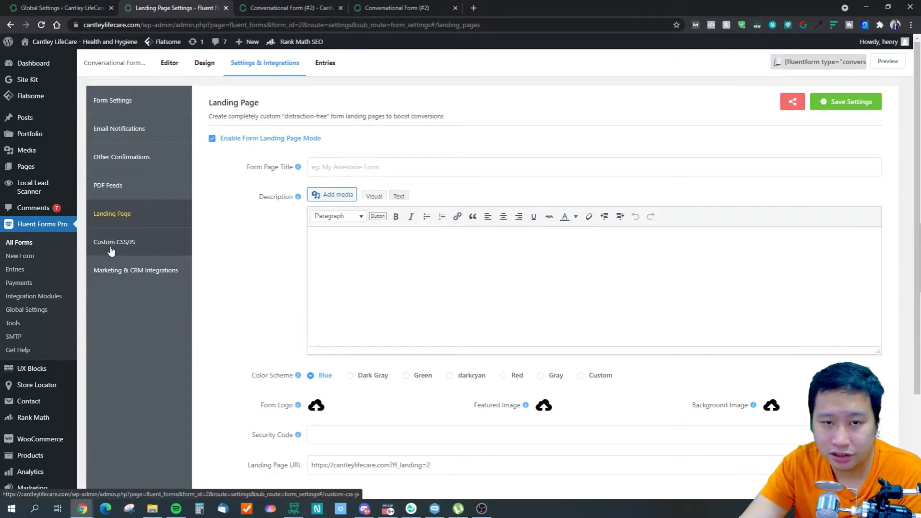
pyautogui.click(114, 277)
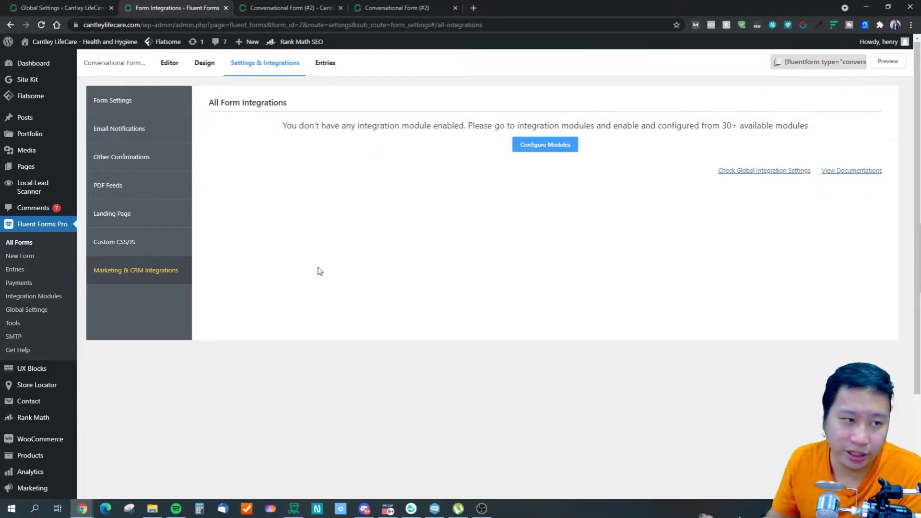
pyautogui.click(330, 66)
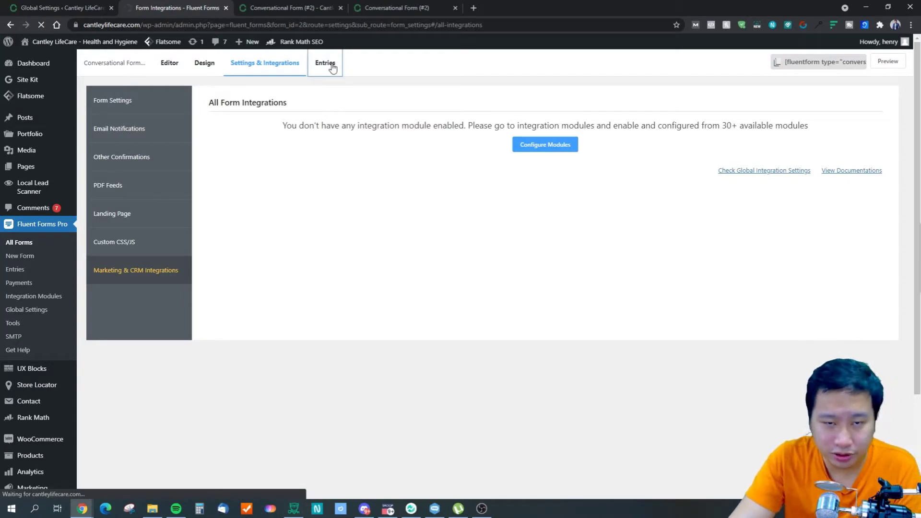